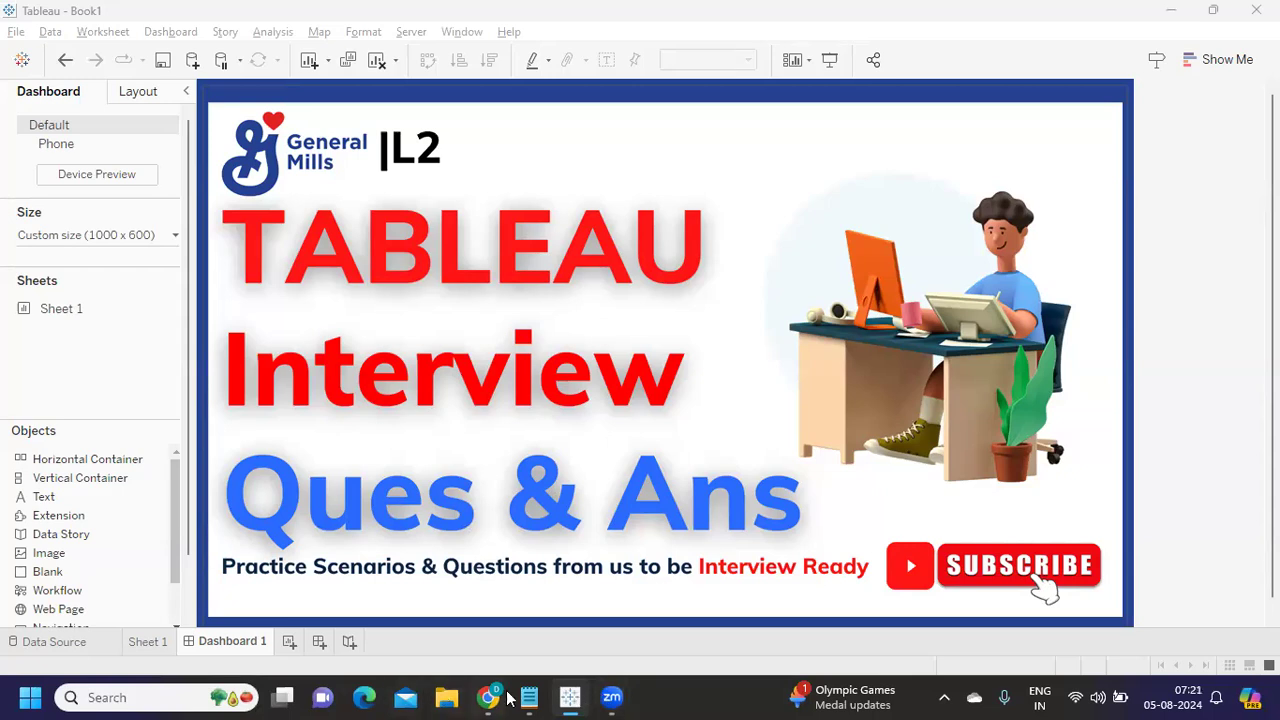
Switch to Notepad and read the interview question list, highlighting question 1 about removing abc text from a table
{"action": "mouse_move", "coordinate": [529, 697]}
{"action": "left_click", "coordinate": [533, 625]}
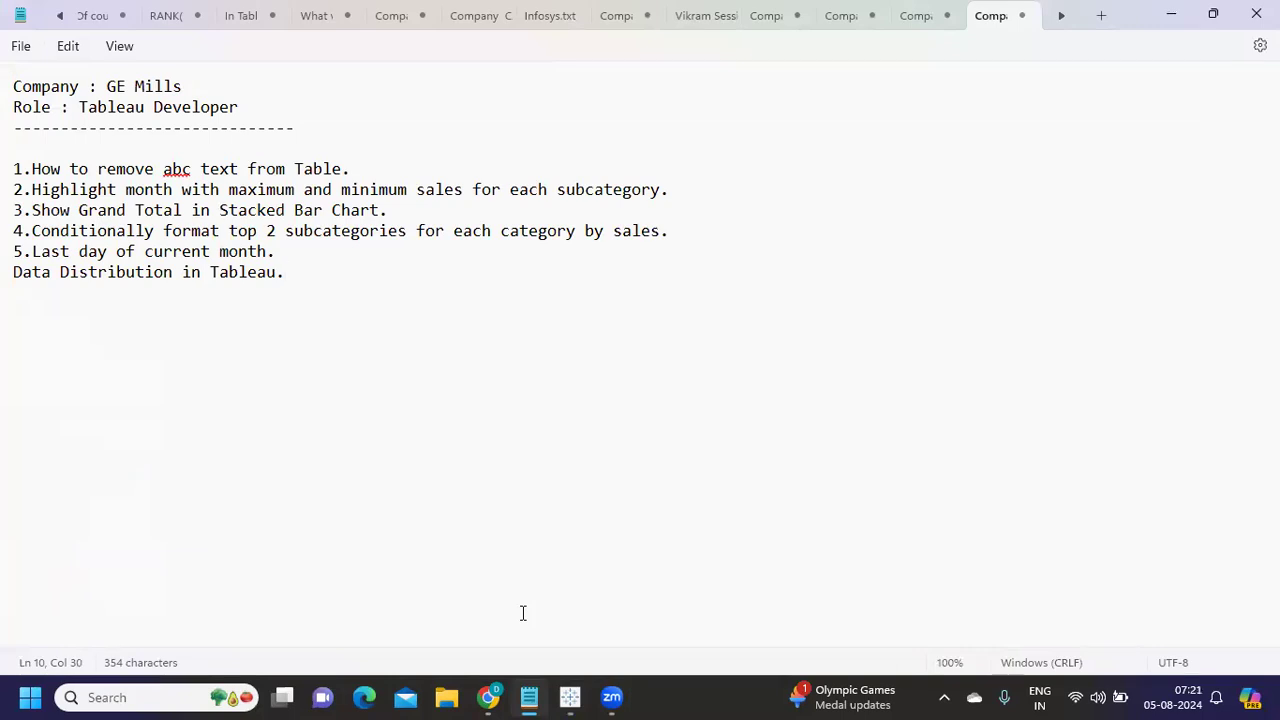
{"action": "left_click_drag", "start_coordinate": [330, 283], "coordinate": [12, 168]}
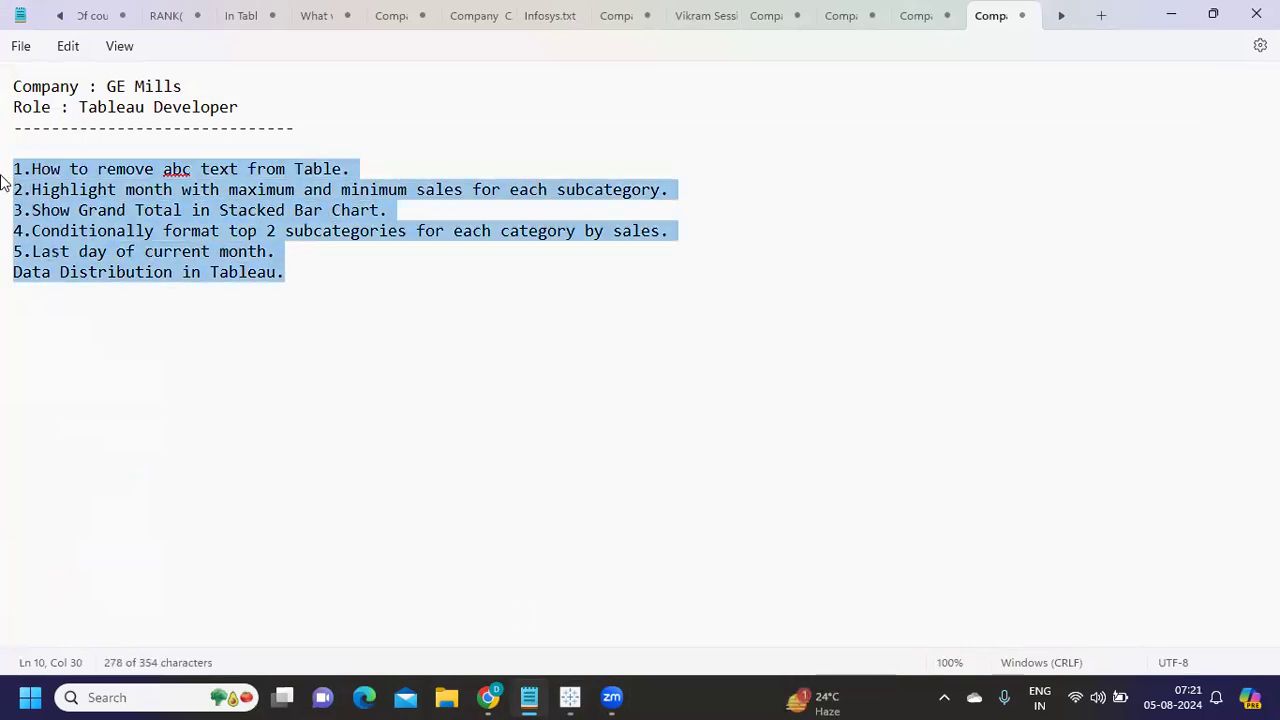
{"action": "left_click", "coordinate": [358, 376]}
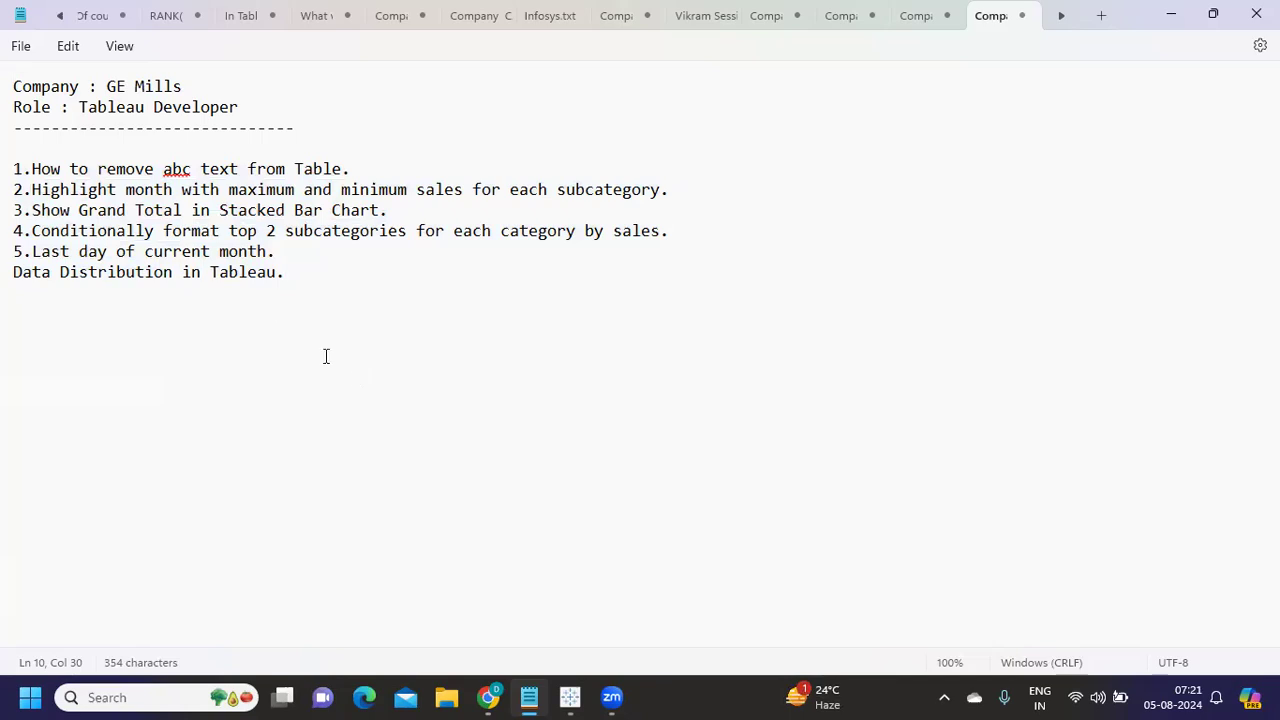
{"action": "left_click_drag", "start_coordinate": [339, 279], "coordinate": [12, 168]}
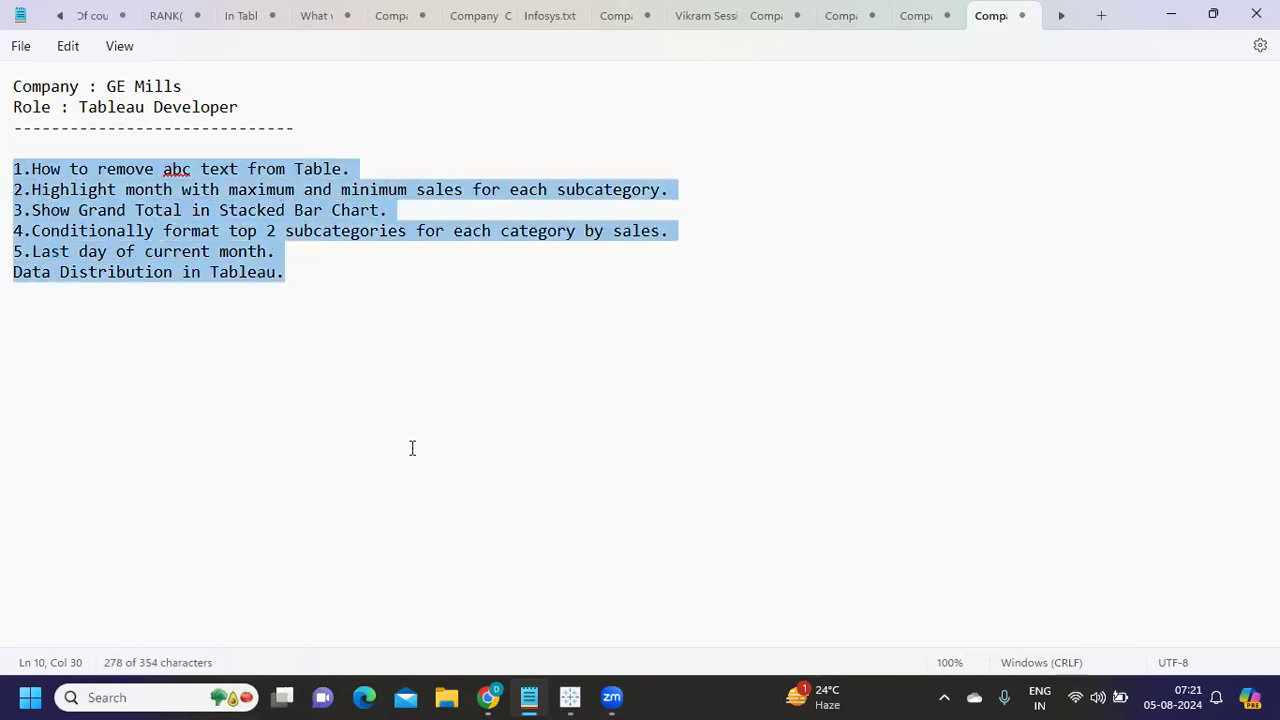
{"action": "left_click", "coordinate": [469, 441]}
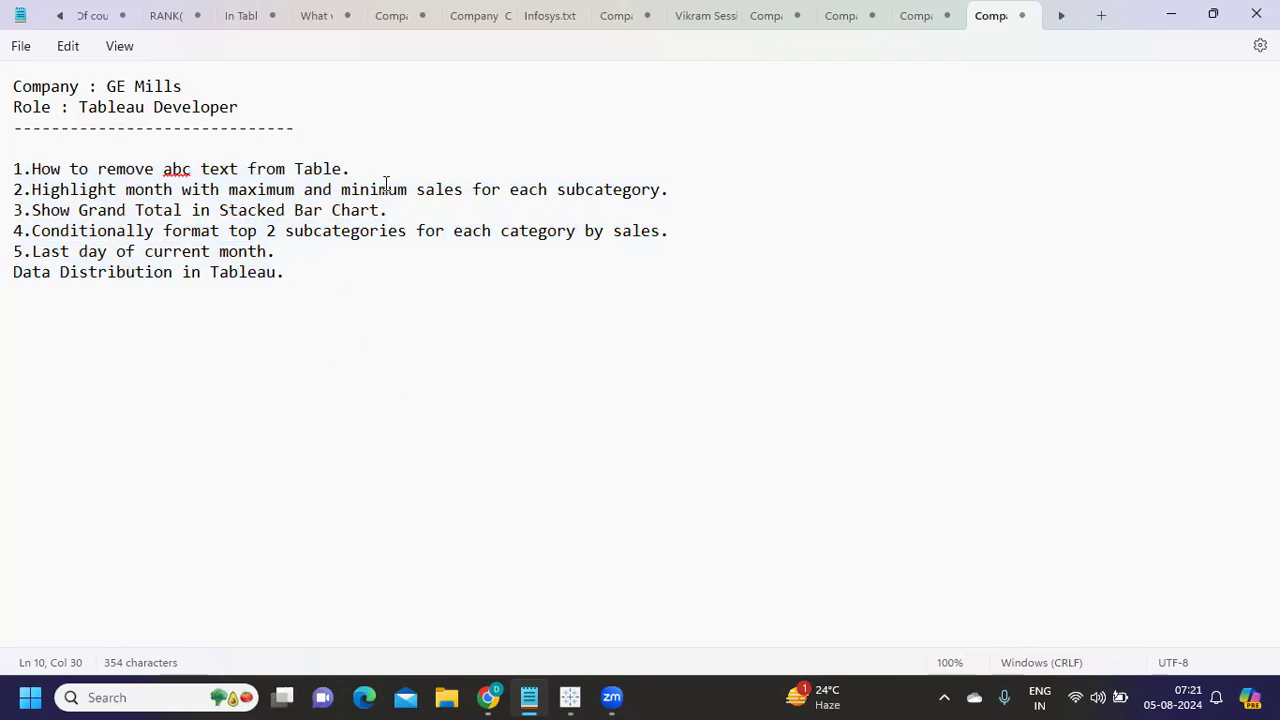
{"action": "left_click_drag", "start_coordinate": [377, 172], "coordinate": [30, 163]}
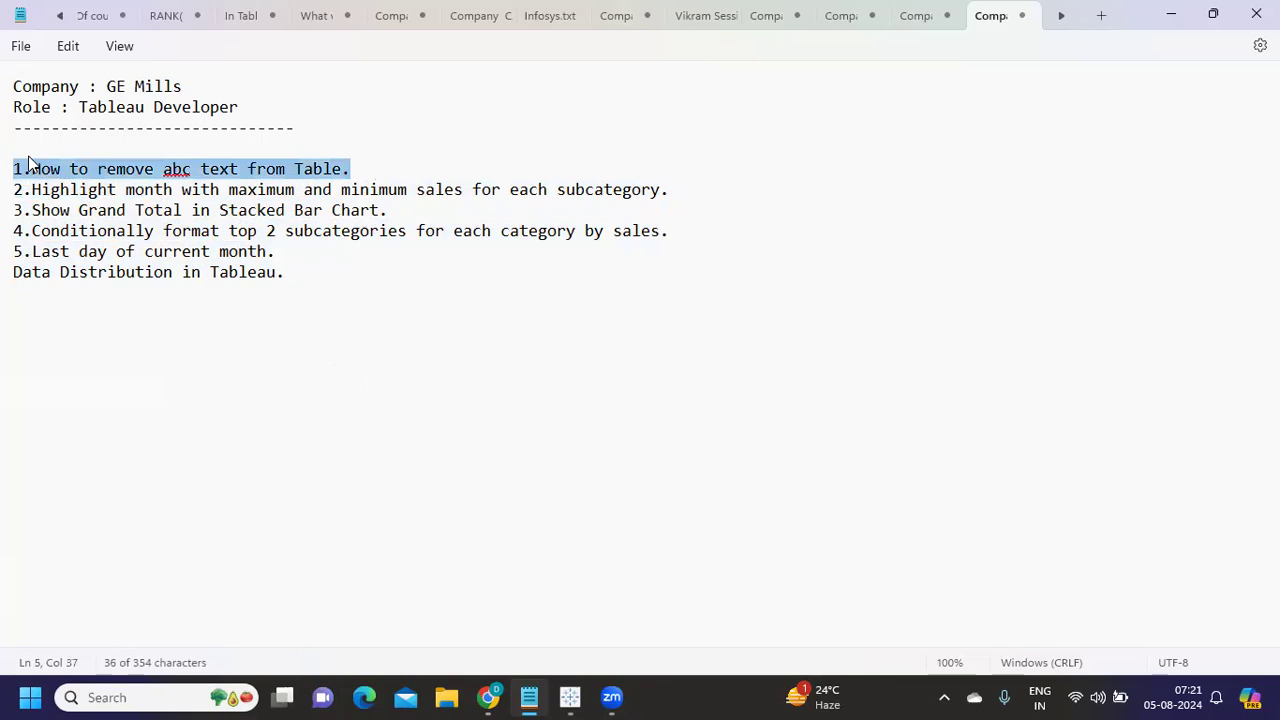
Switch to Tableau and, on Sheet 1, add Category to Rows and expand it to Sub-Category
{"action": "mouse_move", "coordinate": [570, 697]}
{"action": "left_click", "coordinate": [568, 613]}
{"action": "left_click", "coordinate": [160, 641]}
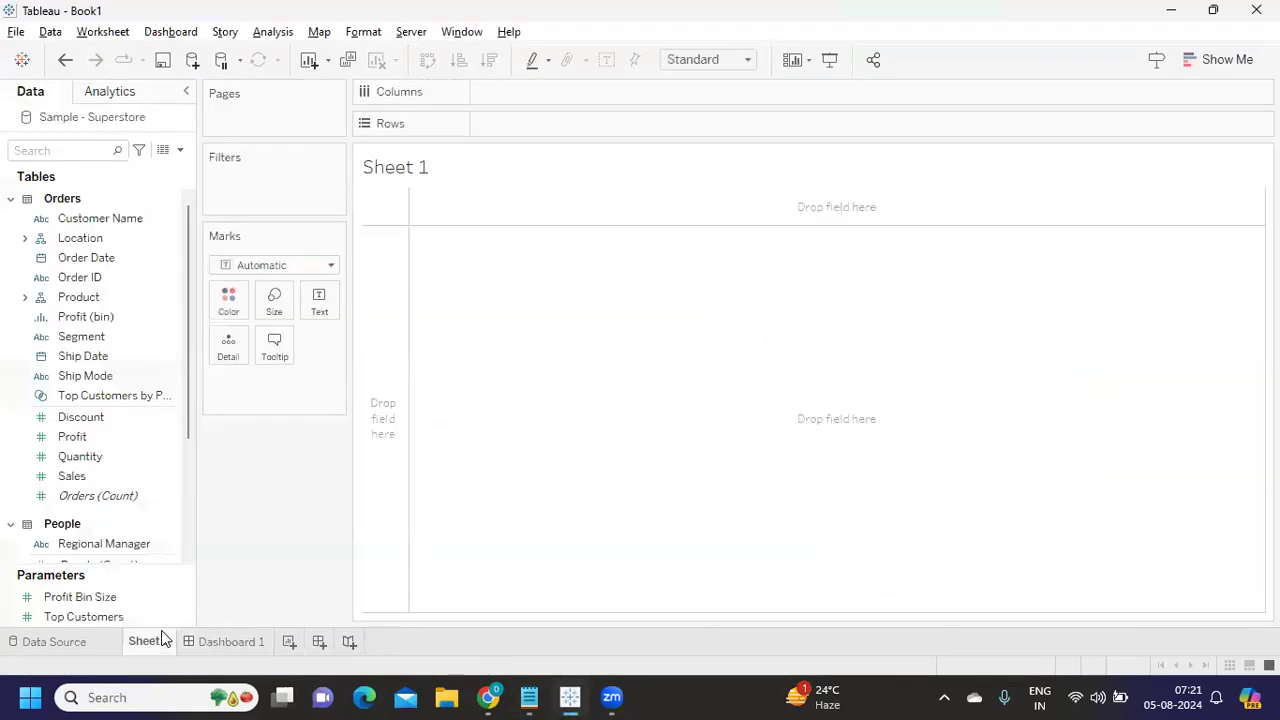
{"action": "left_click", "coordinate": [69, 149]}
{"action": "type", "text": "ca"}
{"action": "left_click_drag", "start_coordinate": [106, 264], "coordinate": [537, 137]}
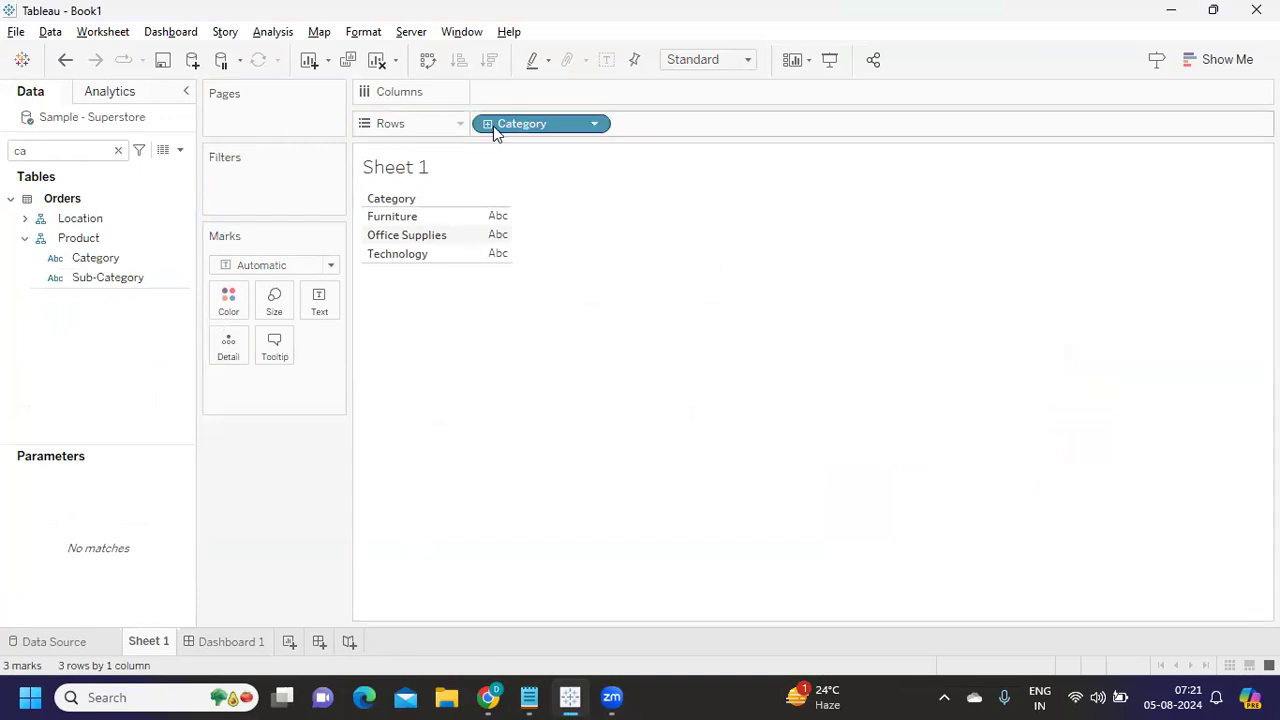
{"action": "left_click", "coordinate": [488, 124]}
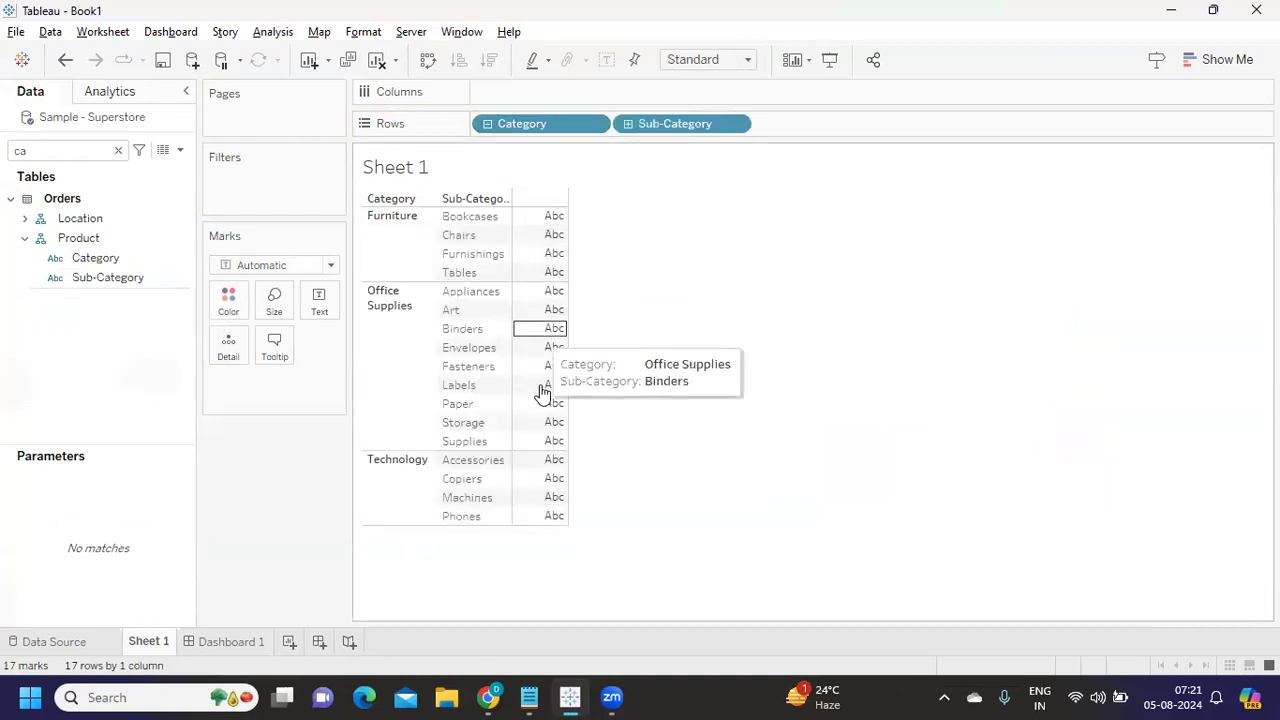
Change the mark type to Polygon to hide the Abc text, and undo that change
{"action": "left_click", "coordinate": [332, 268]}
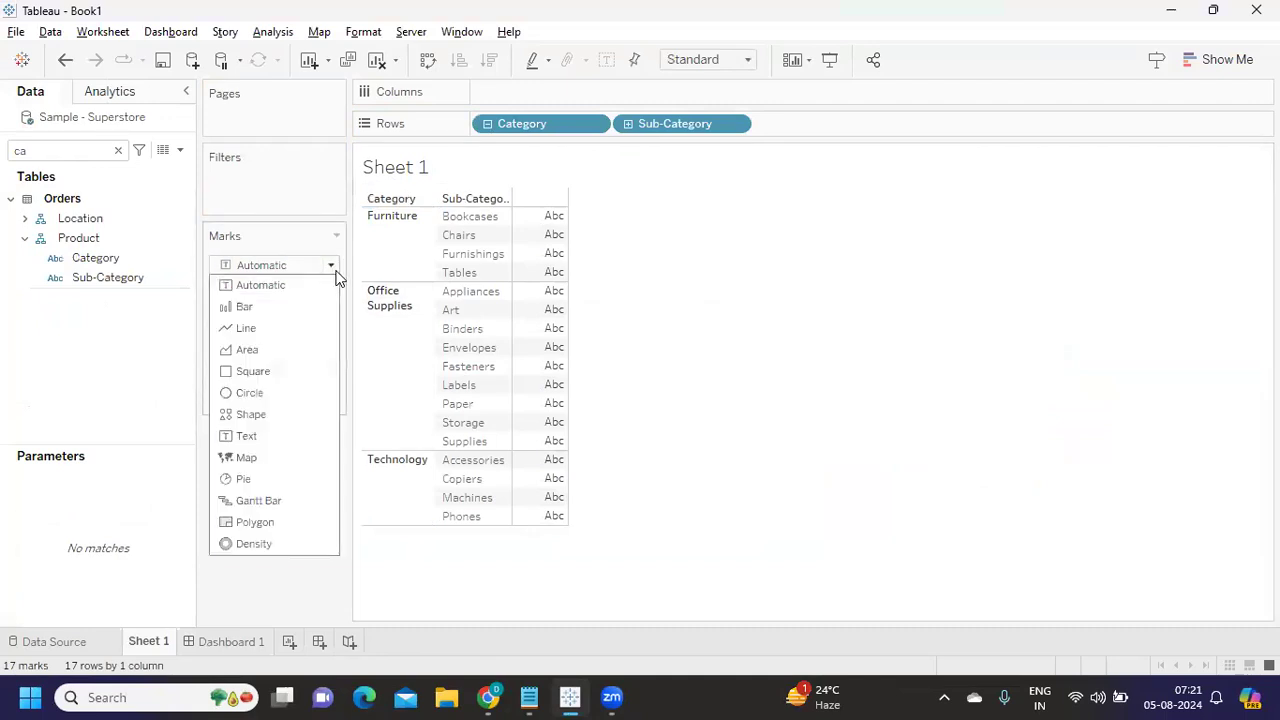
{"action": "left_click", "coordinate": [289, 520]}
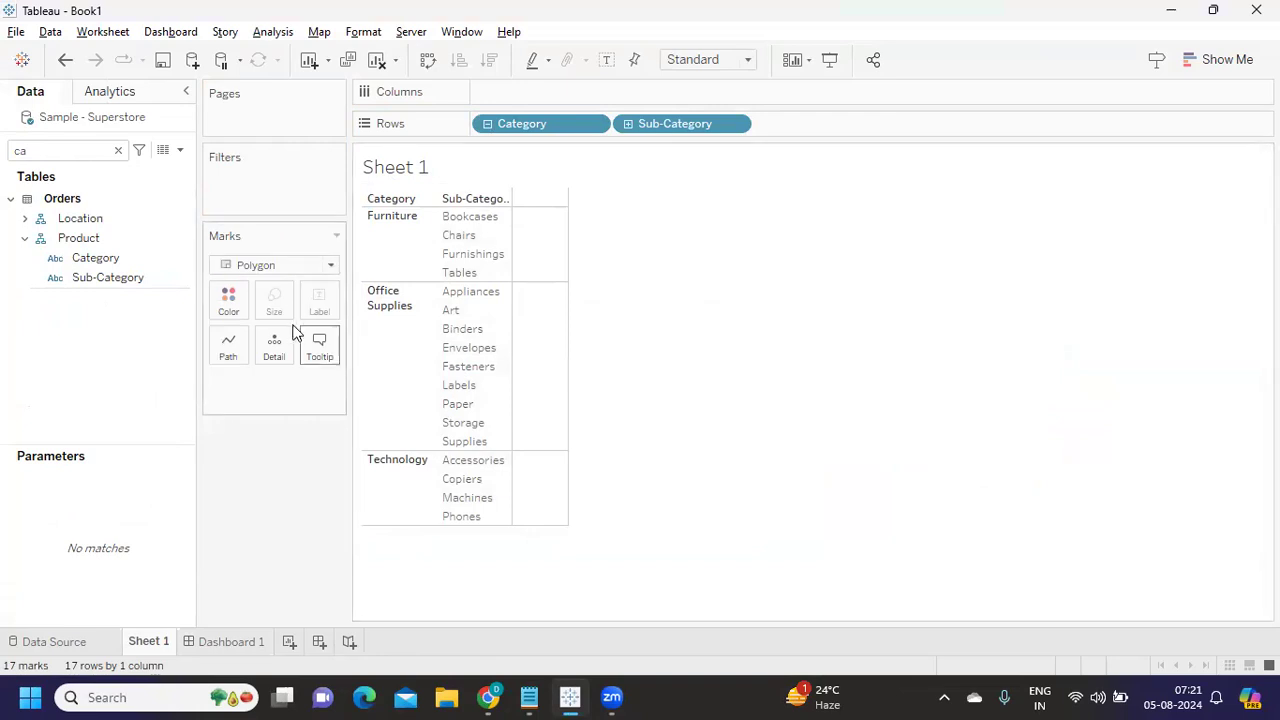
{"action": "left_click", "coordinate": [330, 265]}
{"action": "key", "text": "Escape"}
{"action": "key", "text": "ctrl+z"}
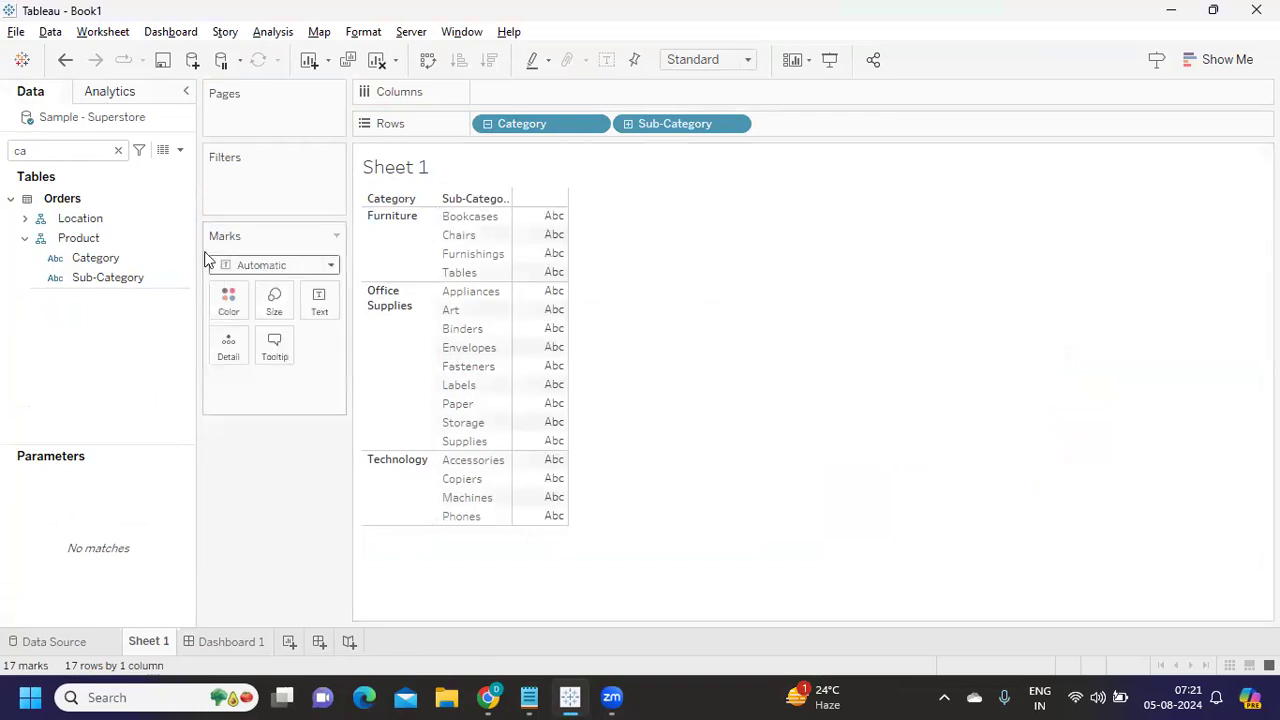
Create a calculated field named Blank that contains only a blank string in single quotes
{"action": "left_click", "coordinate": [118, 150]}
{"action": "left_click", "coordinate": [181, 150]}
{"action": "left_click", "coordinate": [146, 172]}
{"action": "type", "text": "Blank"}
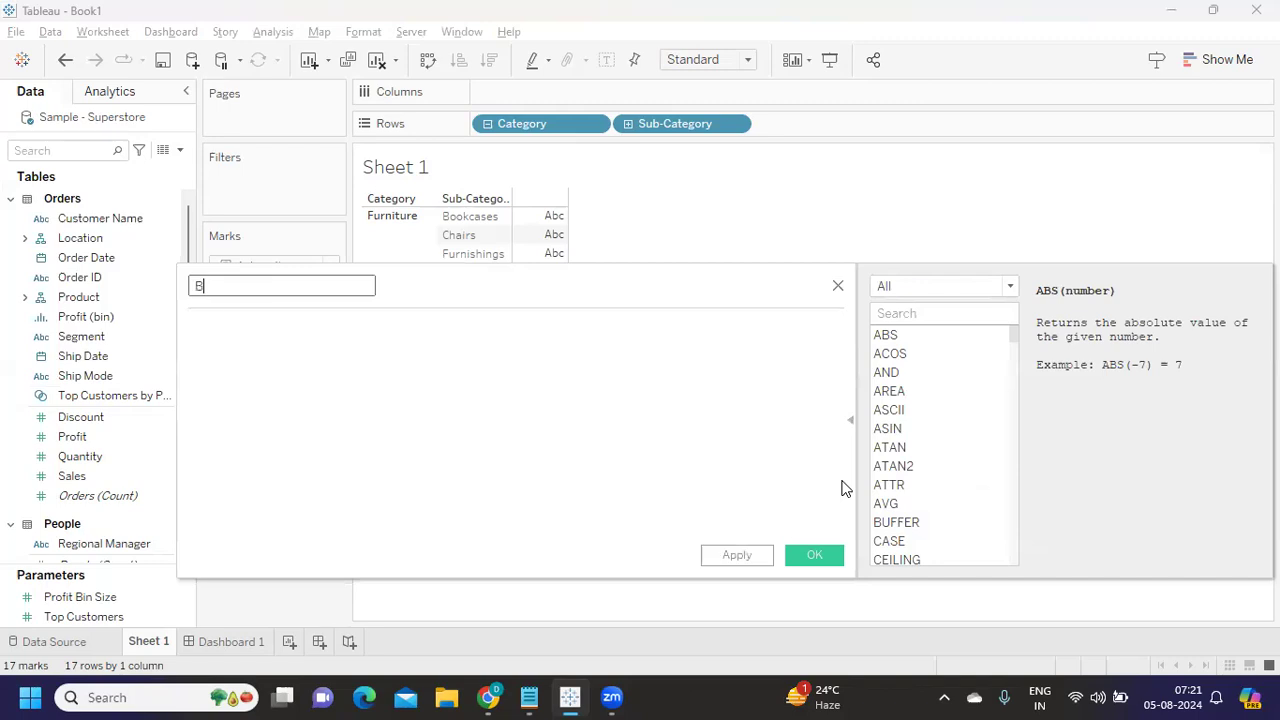
{"action": "key", "text": "Tab"}
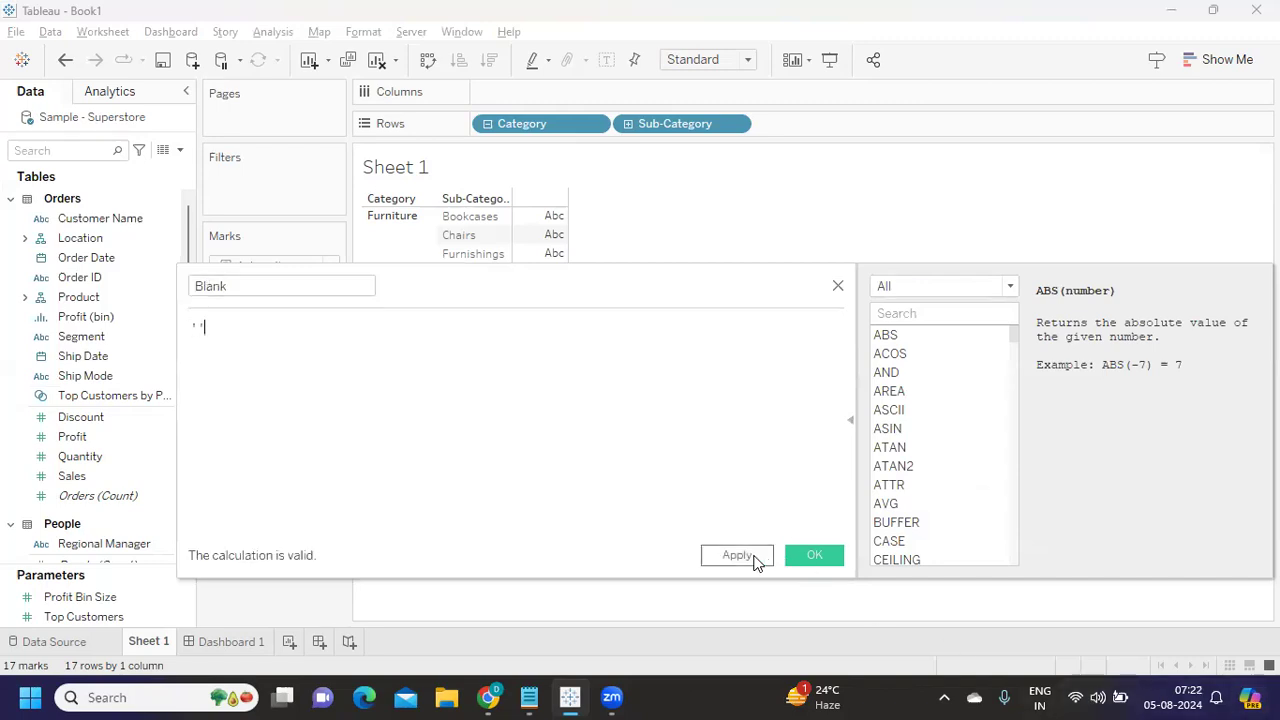
{"action": "left_click", "coordinate": [752, 556]}
{"action": "left_click", "coordinate": [812, 555]}
Place the Blank field on the Text mark to replace the Abc placeholders, and remove it again
{"action": "left_click_drag", "start_coordinate": [60, 546], "coordinate": [318, 302]}
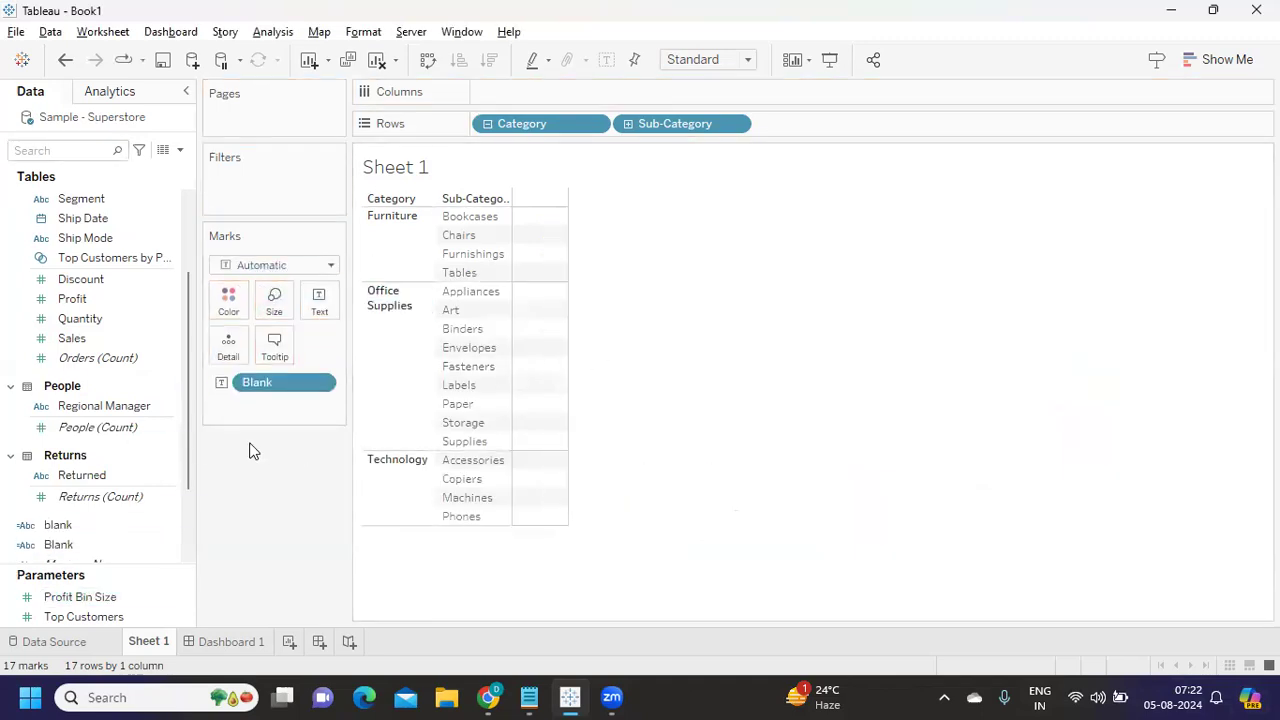
{"action": "left_click_drag", "start_coordinate": [278, 392], "coordinate": [280, 451]}
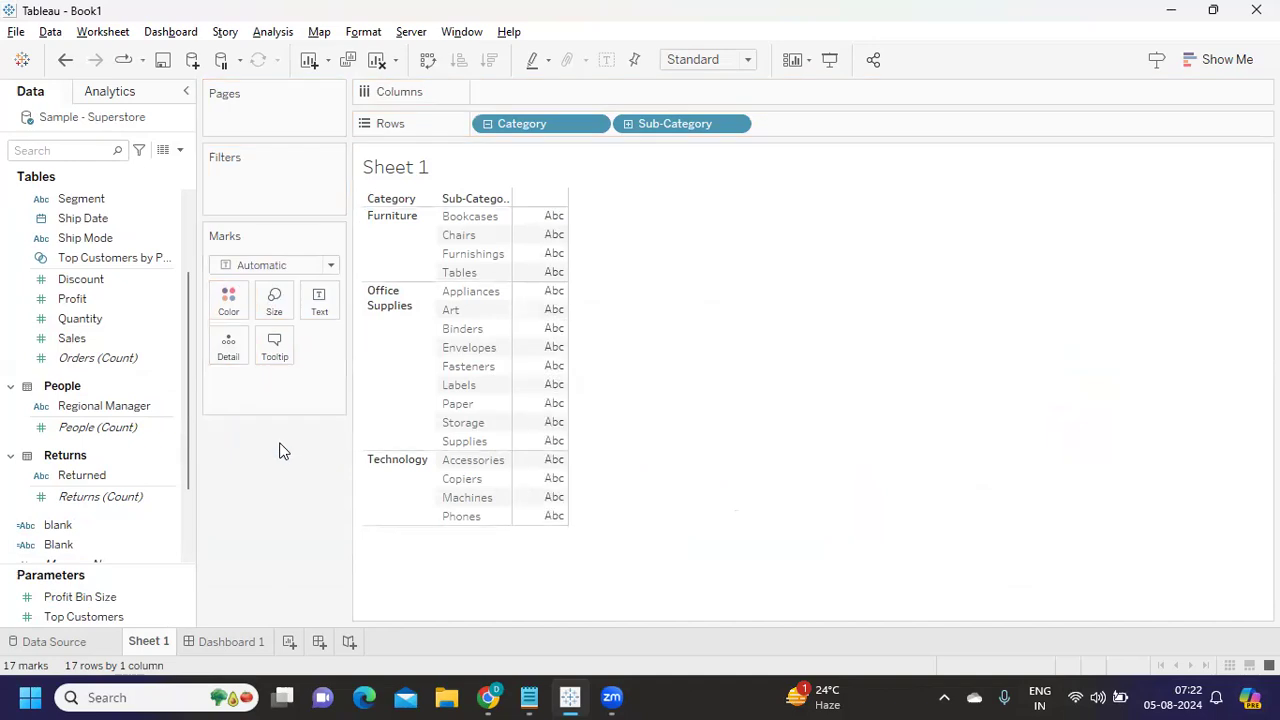
Switch to Notepad and read question 2 about highlighting maximum and minimum sales for each subcategory
{"action": "key", "text": "alt+Tab"}
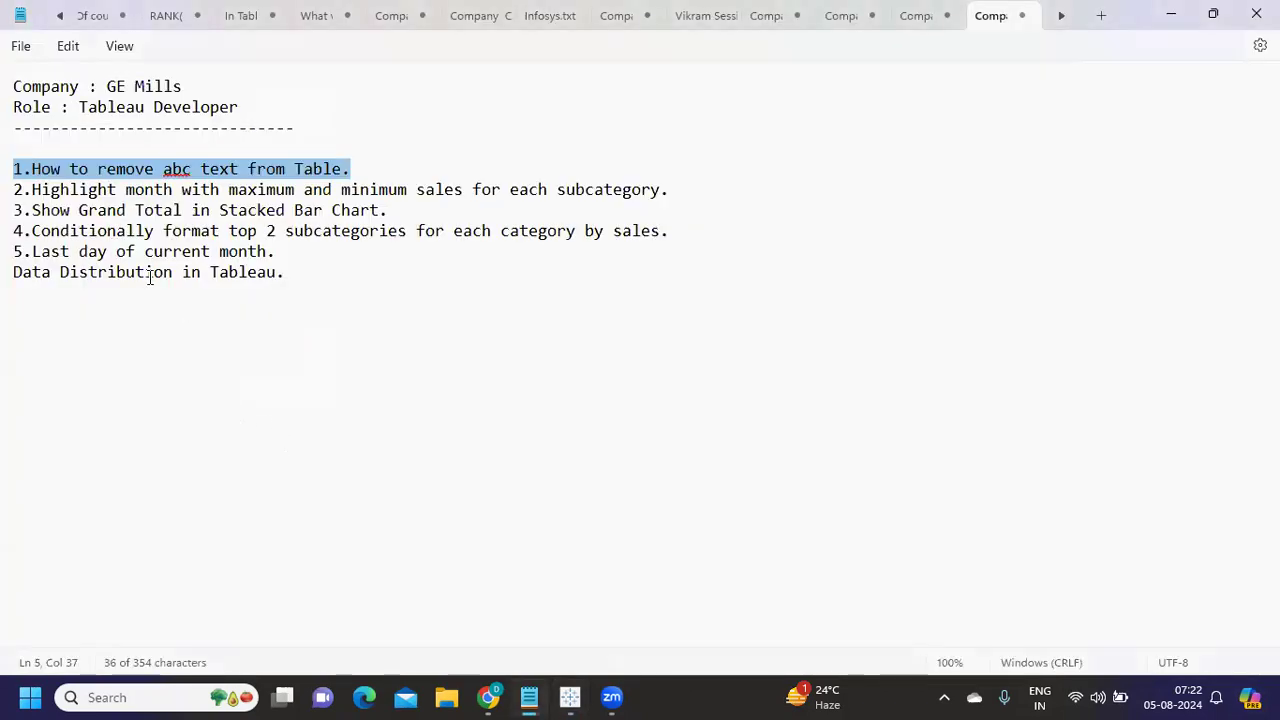
{"action": "left_click", "coordinate": [148, 276]}
{"action": "left_click_drag", "start_coordinate": [42, 190], "coordinate": [675, 188]}
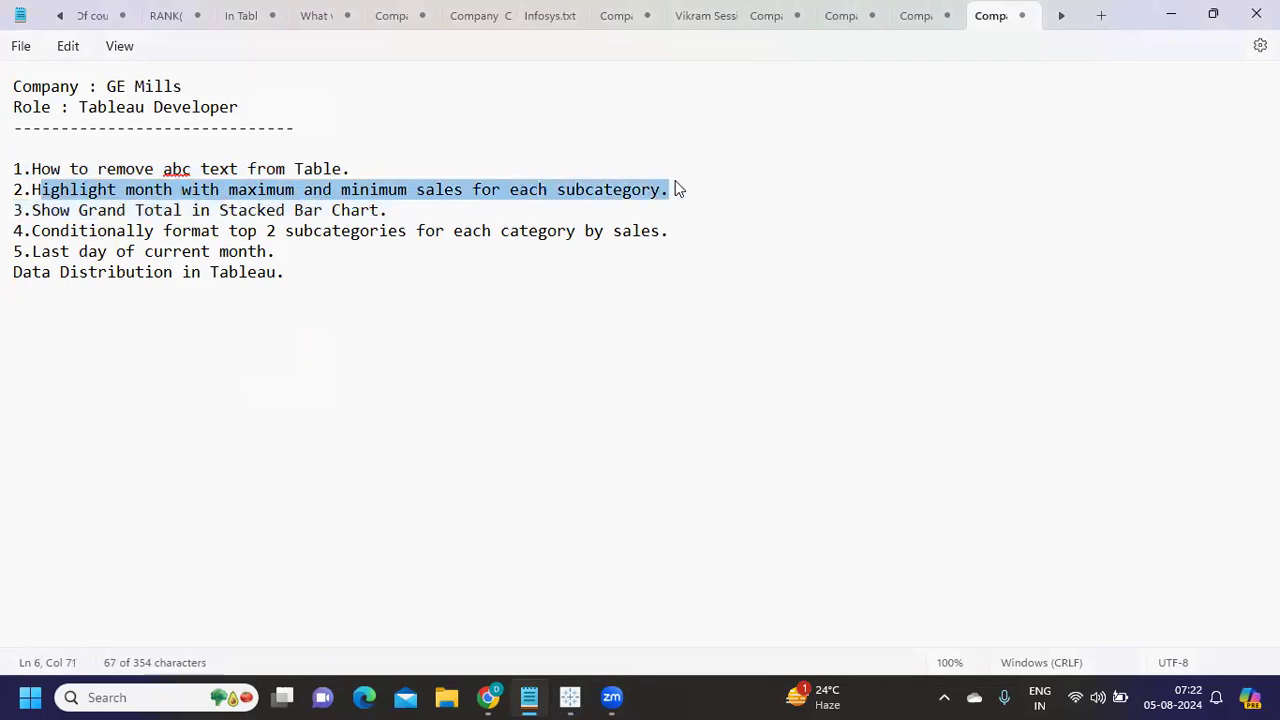
Return to Tableau, show Sales as text for each sub-category, and sort the sub-categories in descending order
{"action": "key", "text": "alt+Tab"}
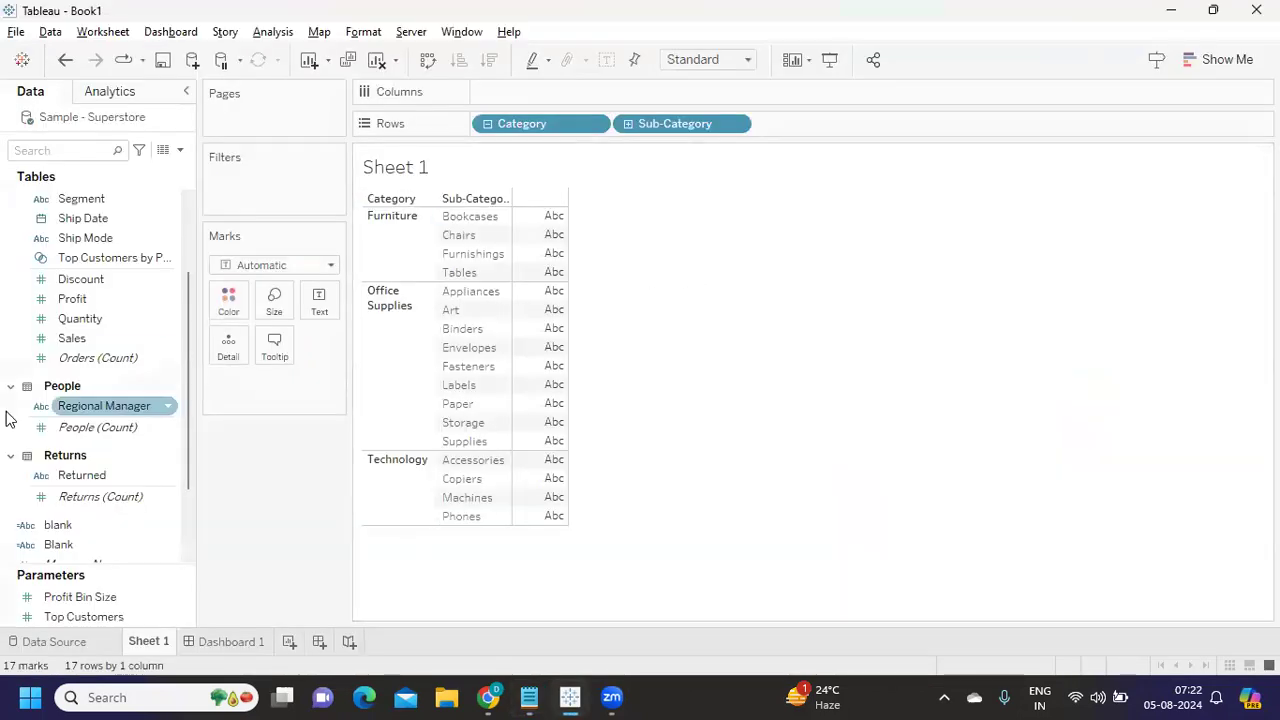
{"action": "left_click_drag", "start_coordinate": [70, 338], "coordinate": [319, 302]}
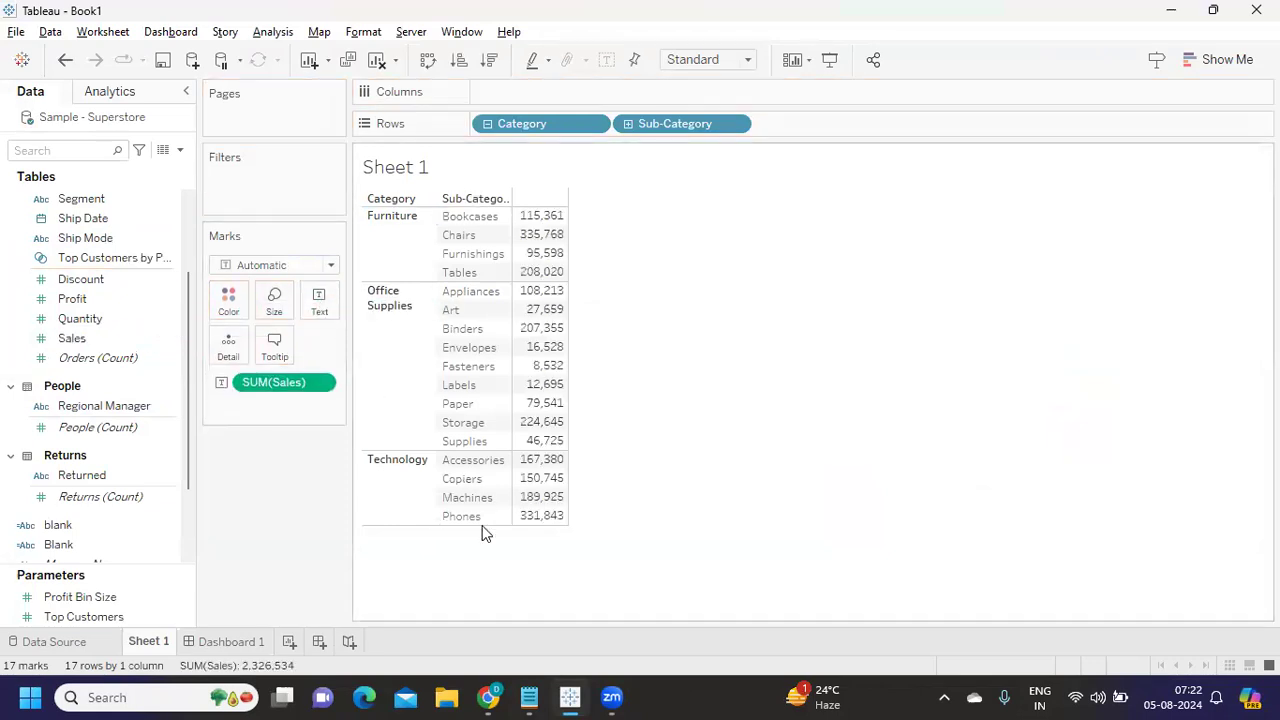
{"action": "left_click", "coordinate": [489, 59]}
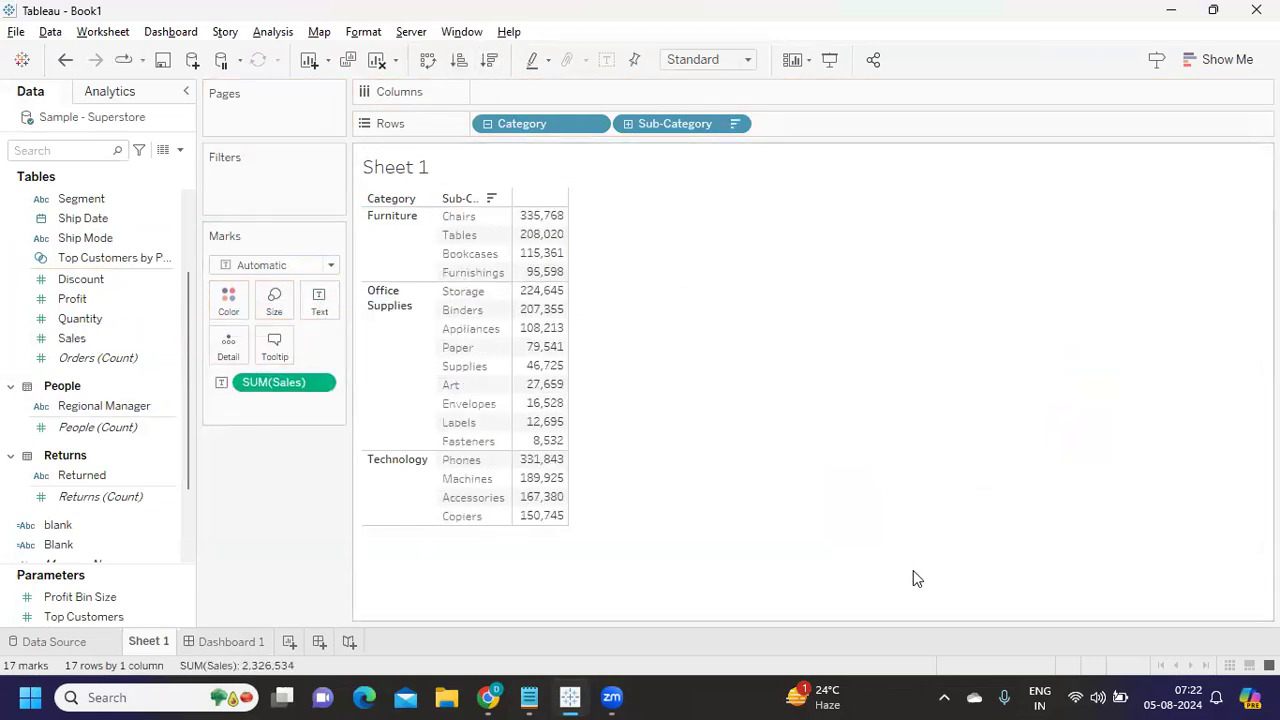
Examine the highest and lowest sub-category sales within the Furniture category, and compare the sales in the other categories
{"action": "left_click", "coordinate": [388, 226]}
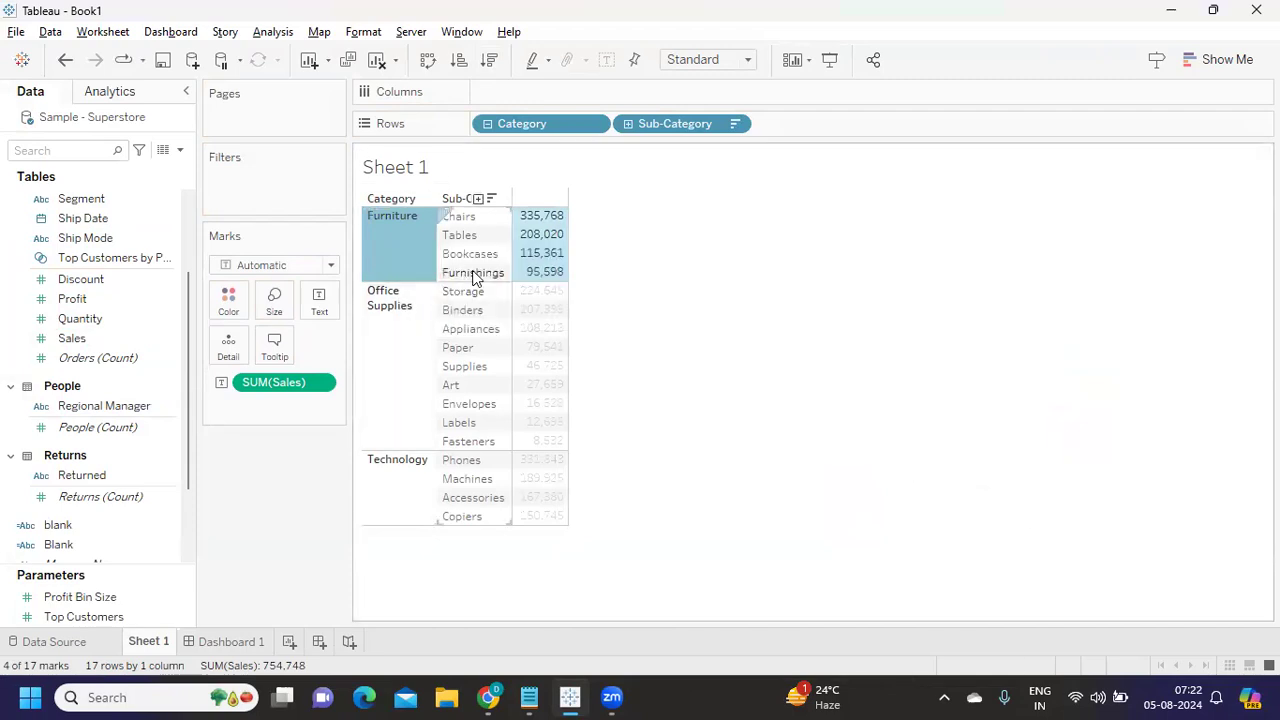
{"action": "mouse_move", "coordinate": [538, 280]}
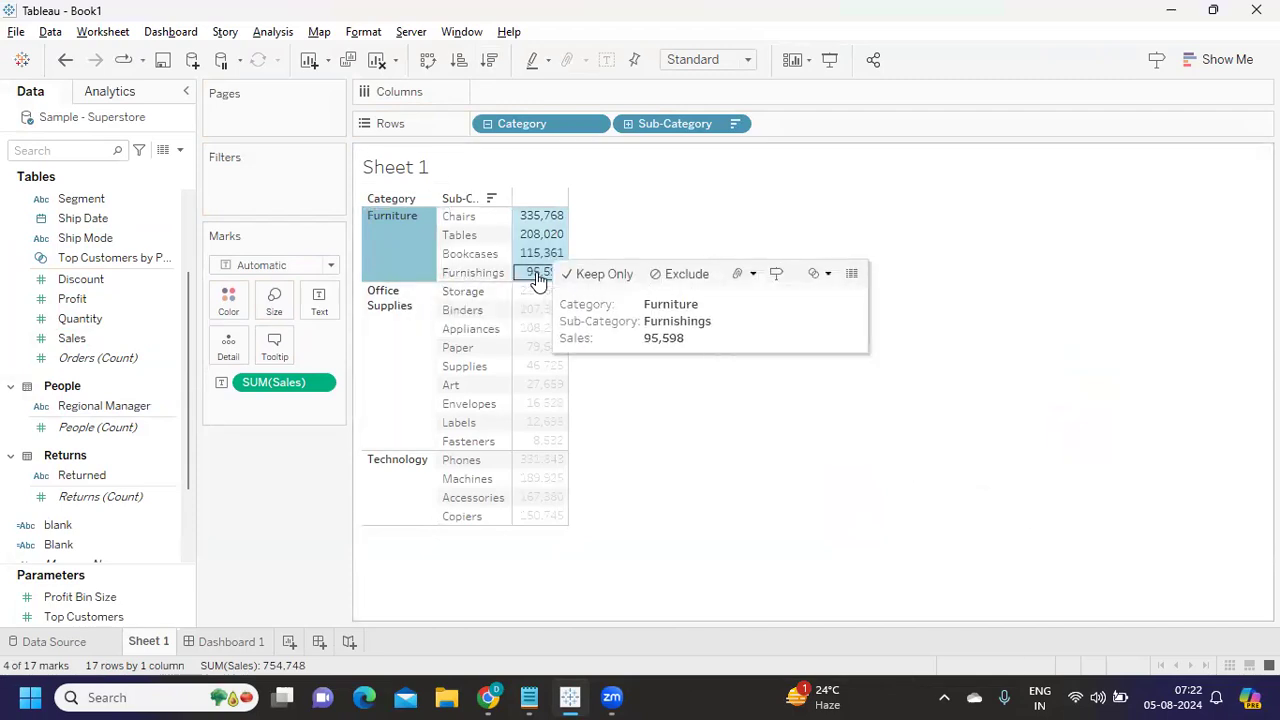
{"action": "mouse_move", "coordinate": [537, 225]}
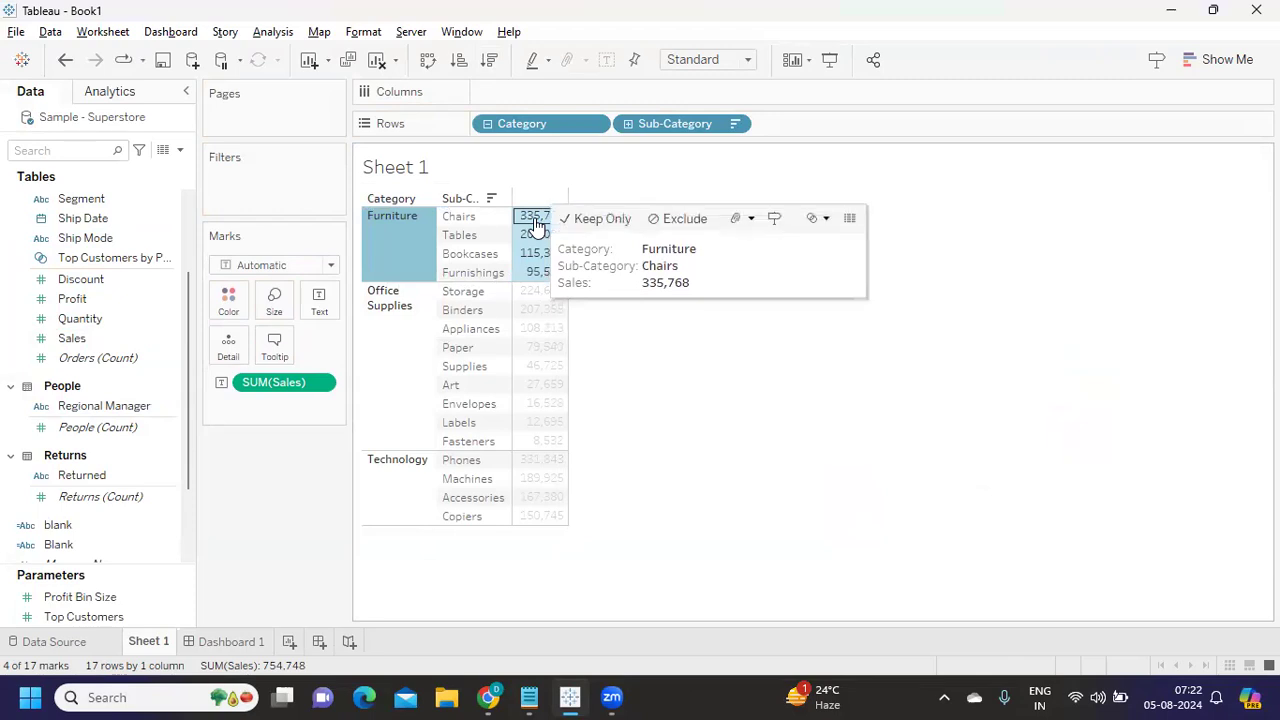
{"action": "left_click", "coordinate": [744, 467]}
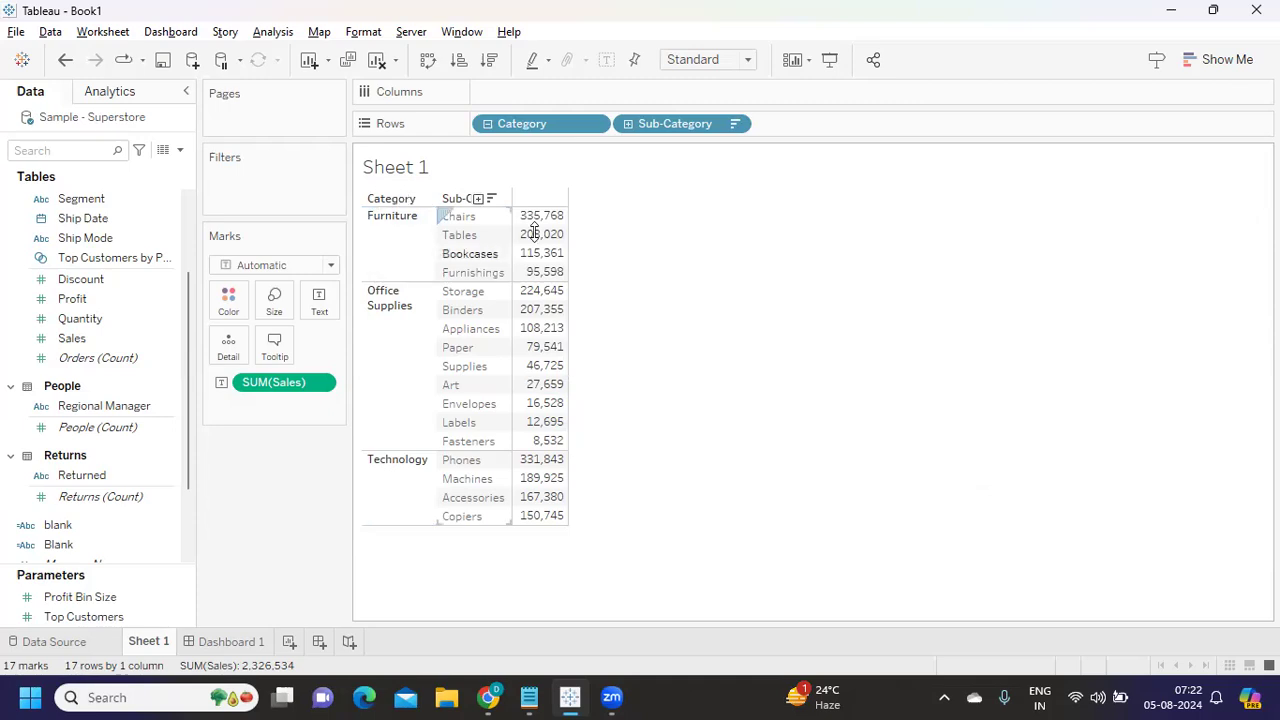
{"action": "mouse_move", "coordinate": [546, 231]}
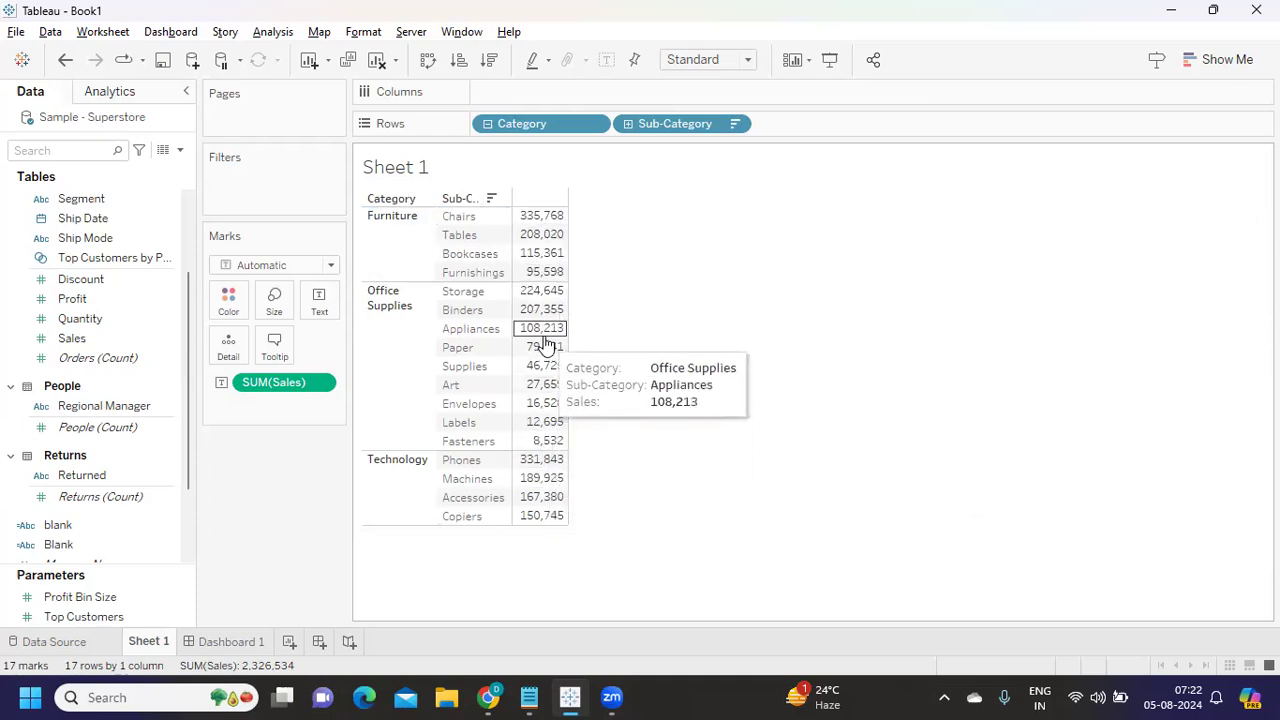
Switch to Notepad and recheck the wording of question 2 against the sales table
{"action": "key", "text": "alt+Tab"}
{"action": "left_click", "coordinate": [98, 190]}
{"action": "key", "text": "alt+Tab"}
{"action": "key", "text": "alt+Tab"}
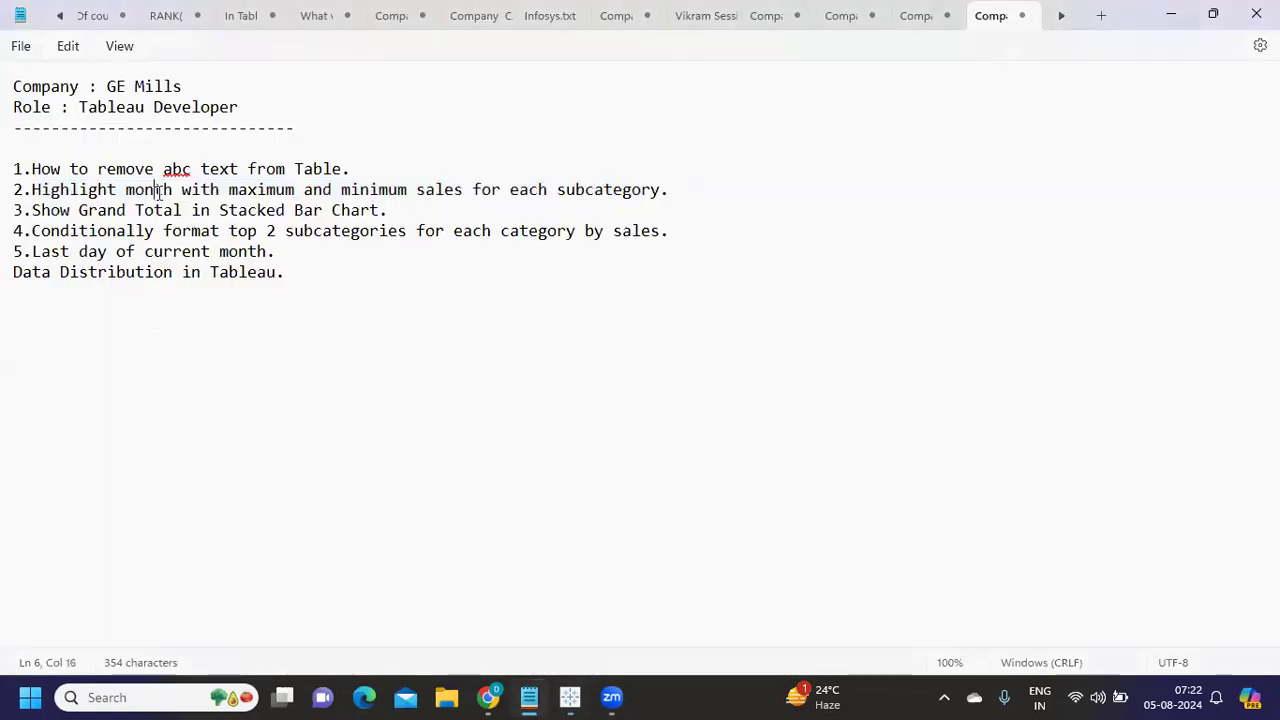
Return to Tableau and start a new calculated field named Min
{"action": "key", "text": "alt+Tab"}
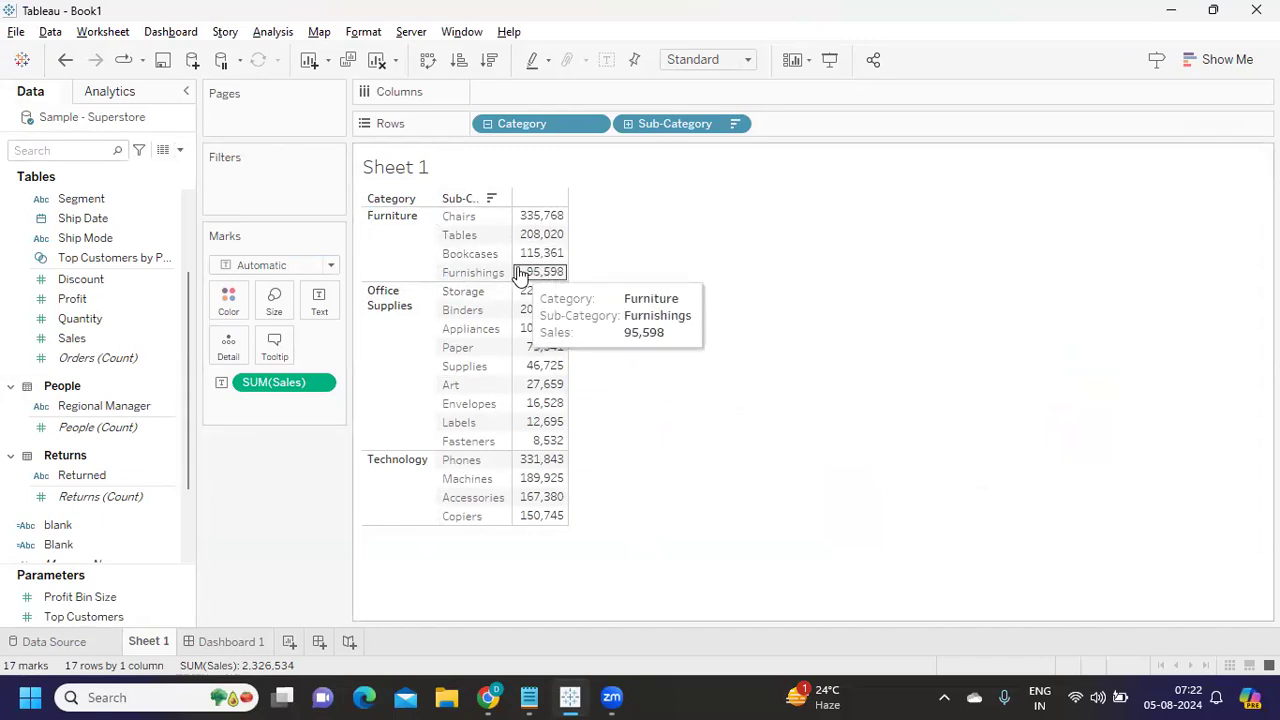
{"action": "left_click", "coordinate": [180, 150]}
{"action": "left_click", "coordinate": [100, 169]}
{"action": "left_click", "coordinate": [283, 286]}
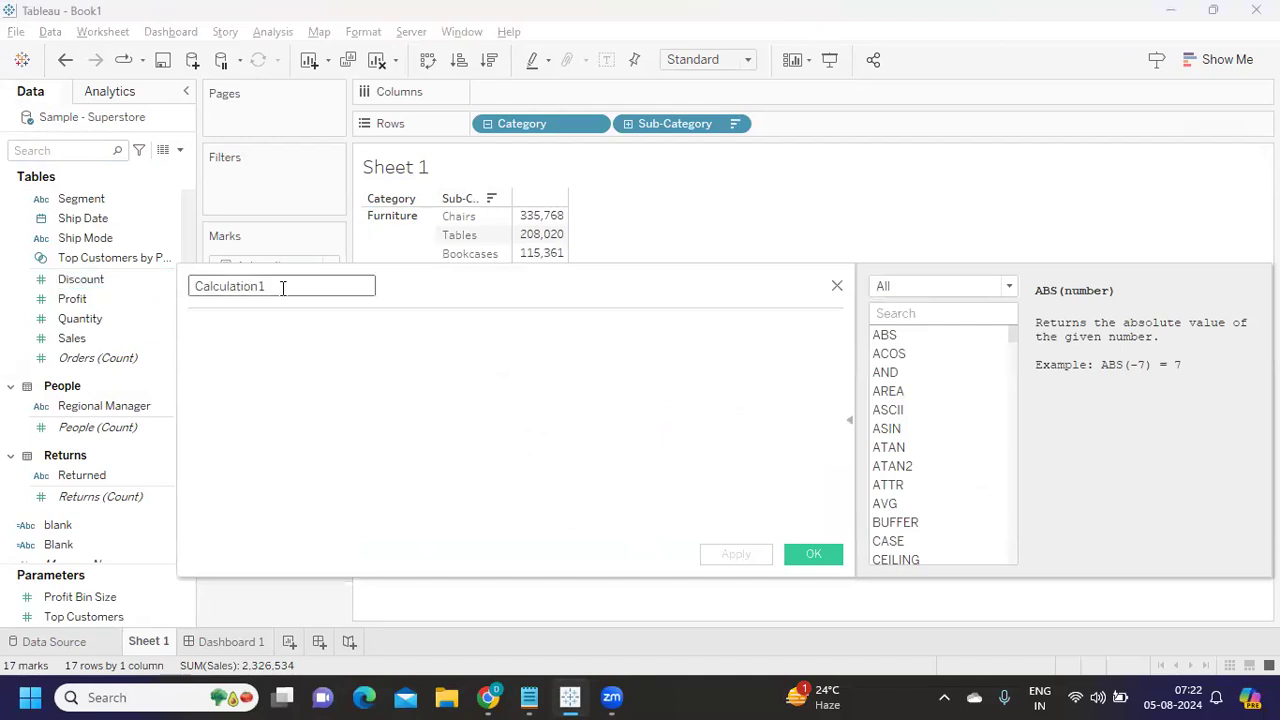
{"action": "key", "text": "ctrl+a"}
{"action": "type", "text": "Min"}
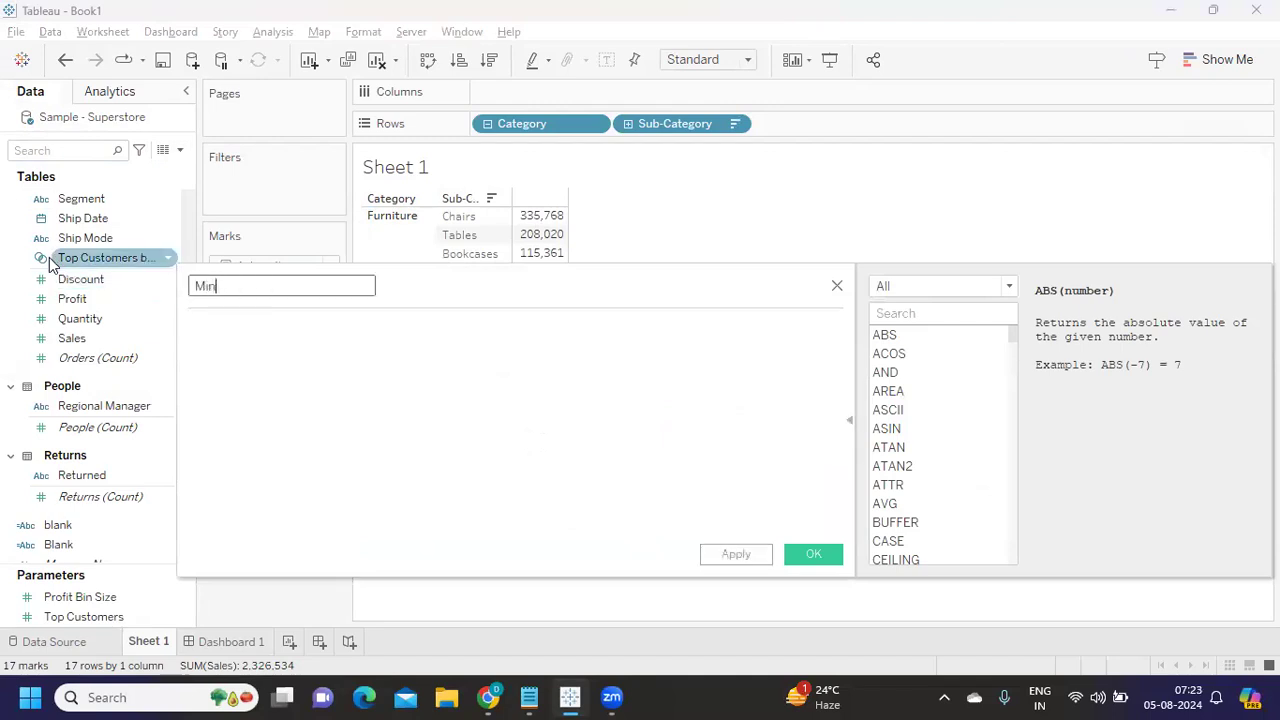
{"action": "key", "text": "Tab"}
Enter {FIXED [Category],[Sub-Category] : SUM([Sales])} as the Min formula and move the calculation editor clear of the table
{"action": "type", "text": "{F"}
{"action": "key", "text": "Return"}
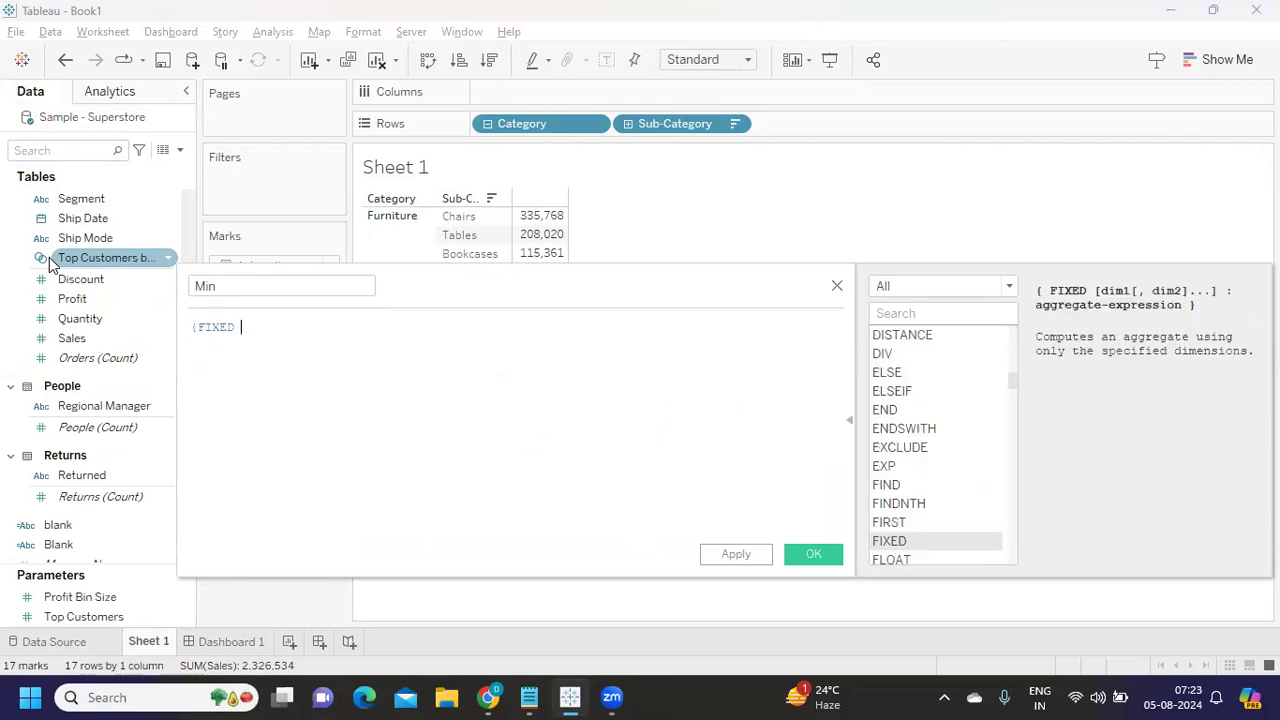
{"action": "type", "text": "cat"}
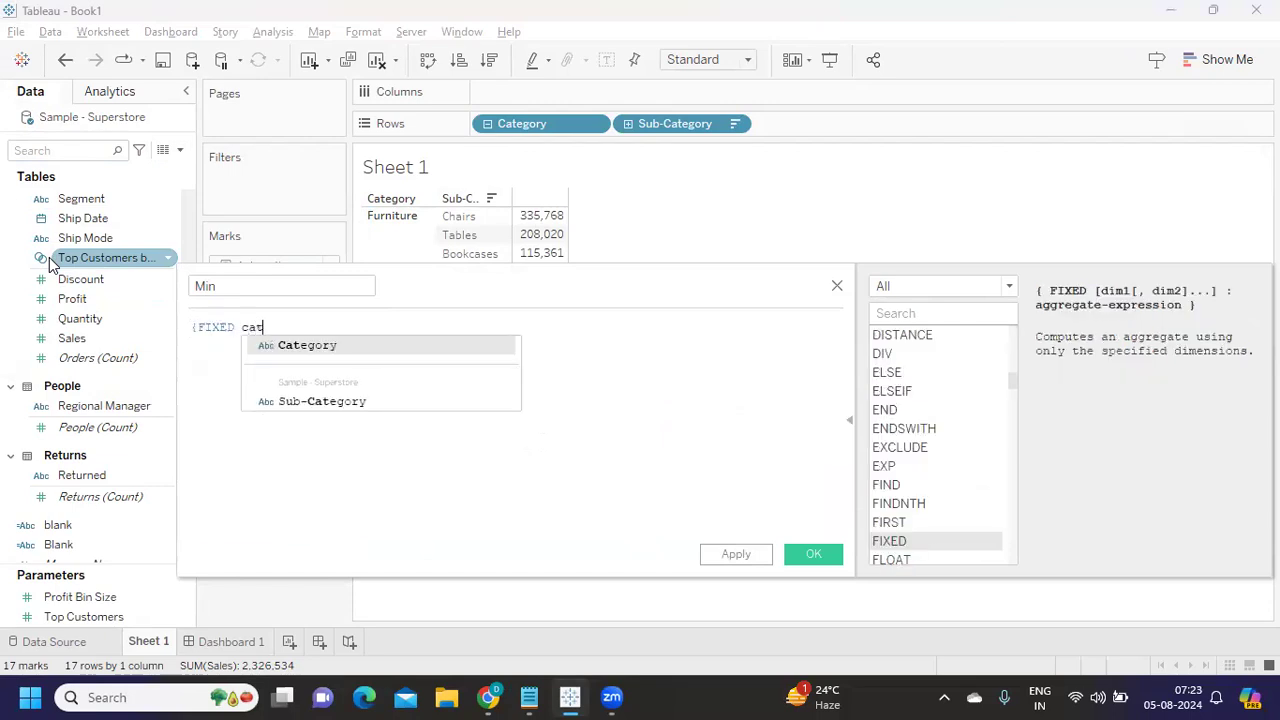
{"action": "key", "text": "Return"}
{"action": "type", "text": ",su"}
{"action": "key", "text": "Return"}
{"action": "type", "text": ": su"}
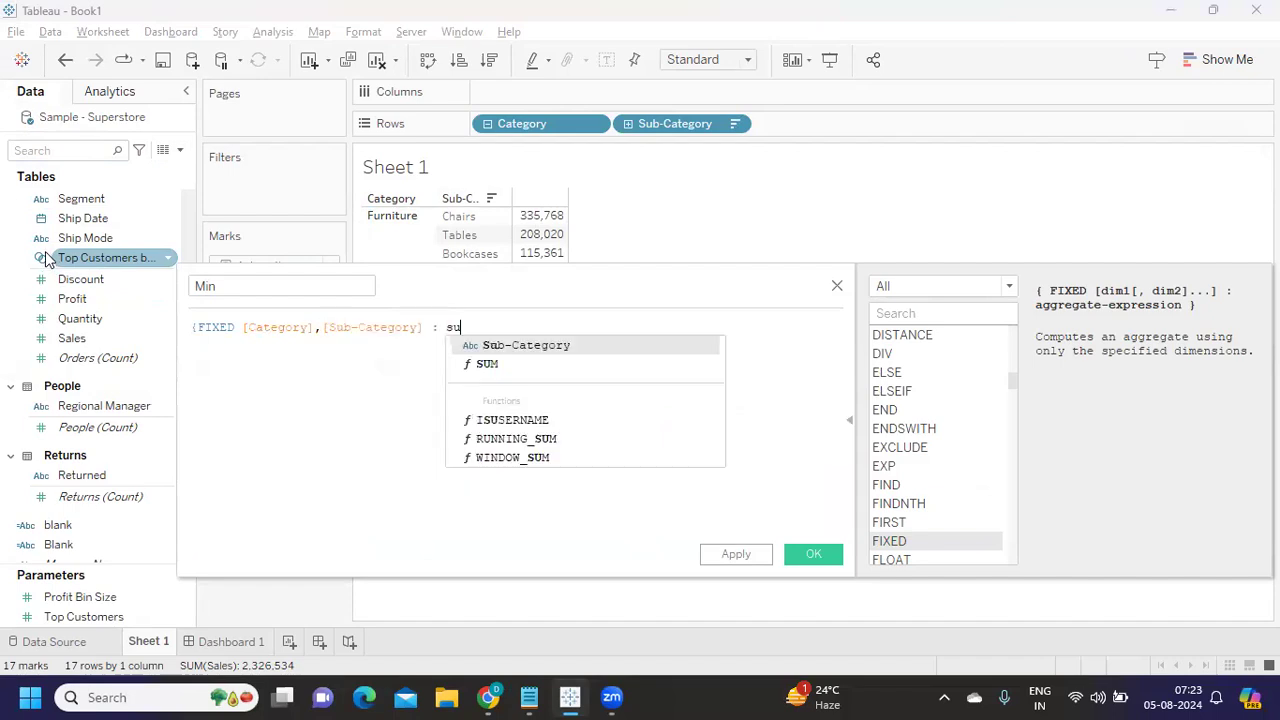
{"action": "type", "text": "m"}
{"action": "key", "text": "Return"}
{"action": "type", "text": "sal"}
{"action": "key", "text": "Return"}
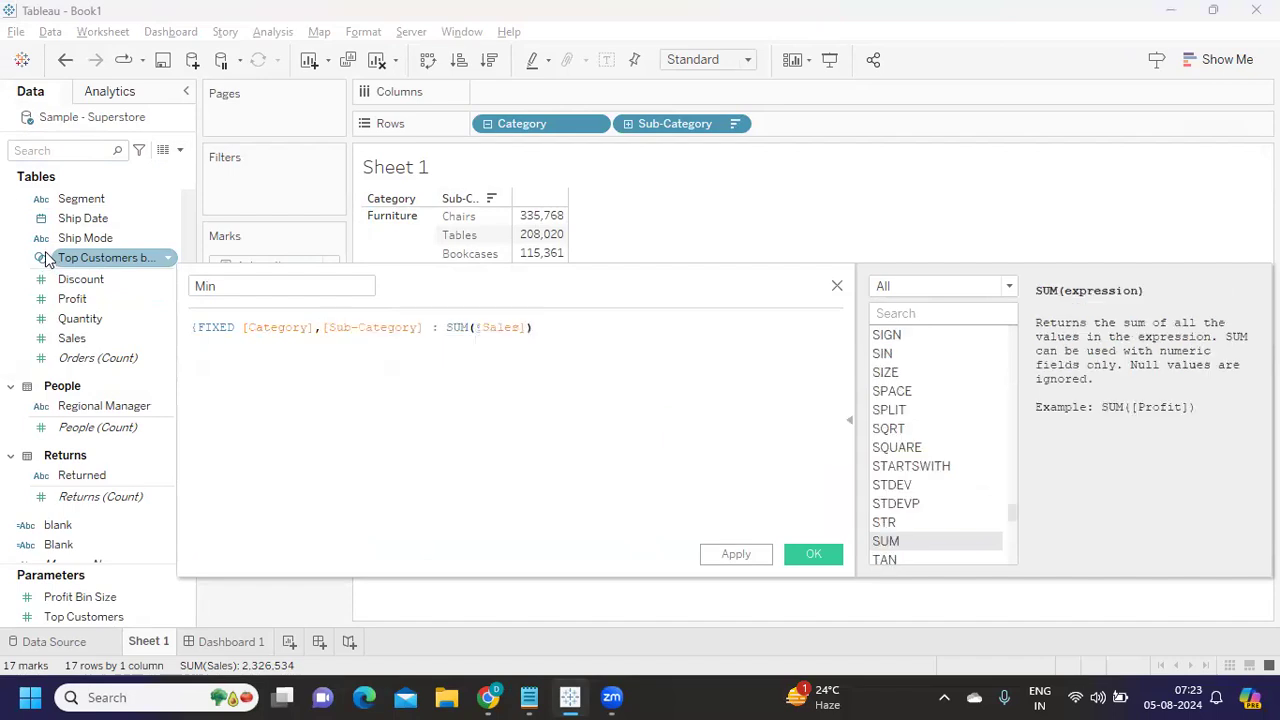
{"action": "type", "text": "}"}
{"action": "left_click_drag", "start_coordinate": [603, 297], "coordinate": [1033, 332]}
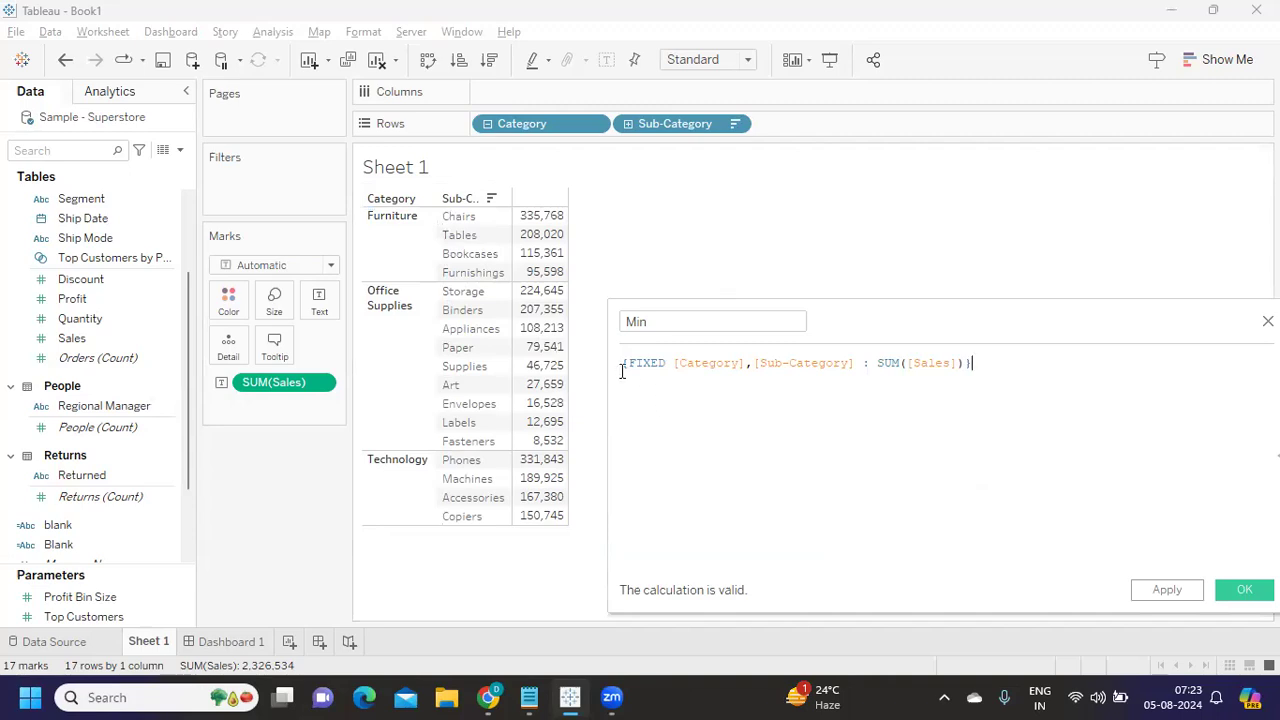
Wrap the Min formula in an outer {FIXED [Category]:min( )} expression and apply the calculation
{"action": "key", "text": "ctrl+a"}
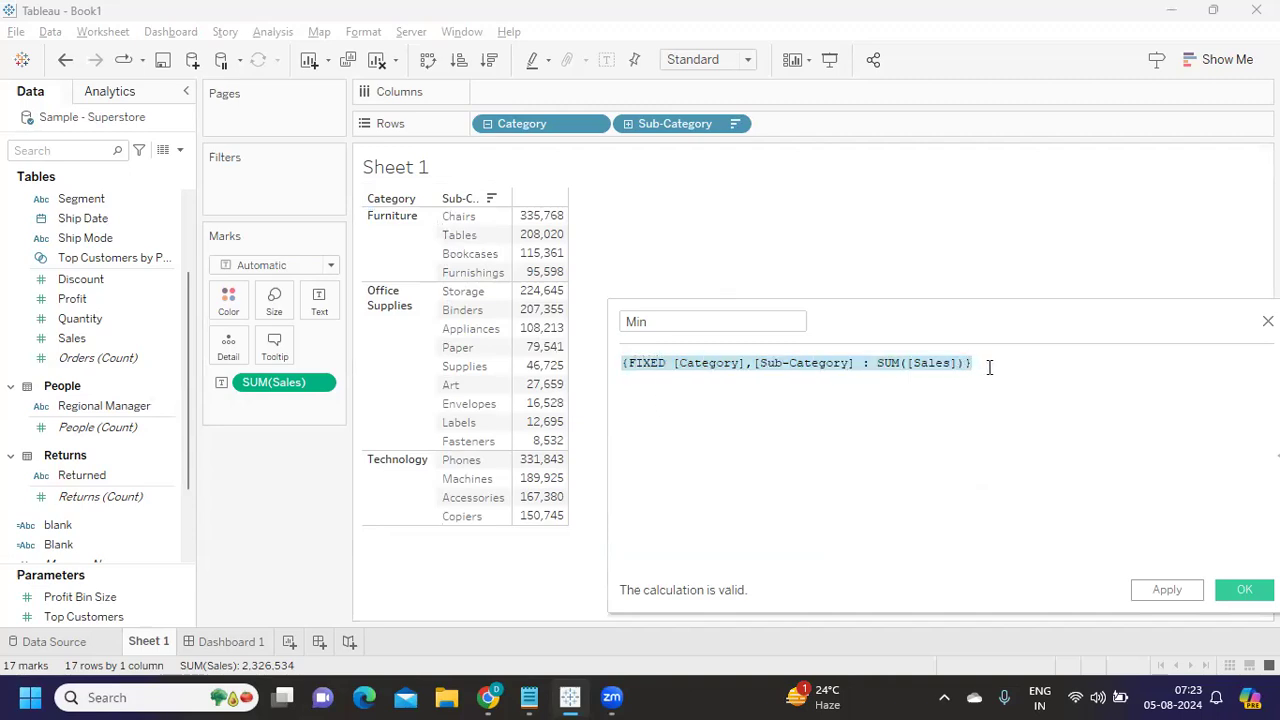
{"action": "left_click", "coordinate": [622, 363]}
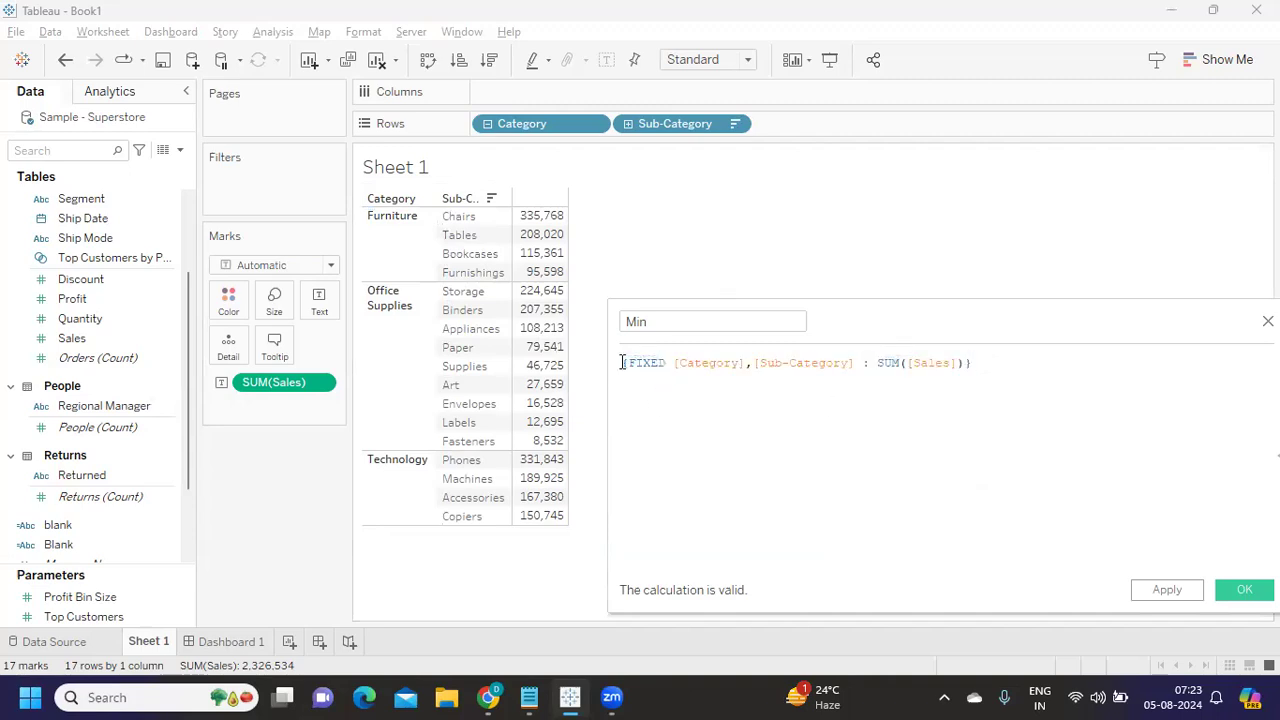
{"action": "key", "text": "Return"}
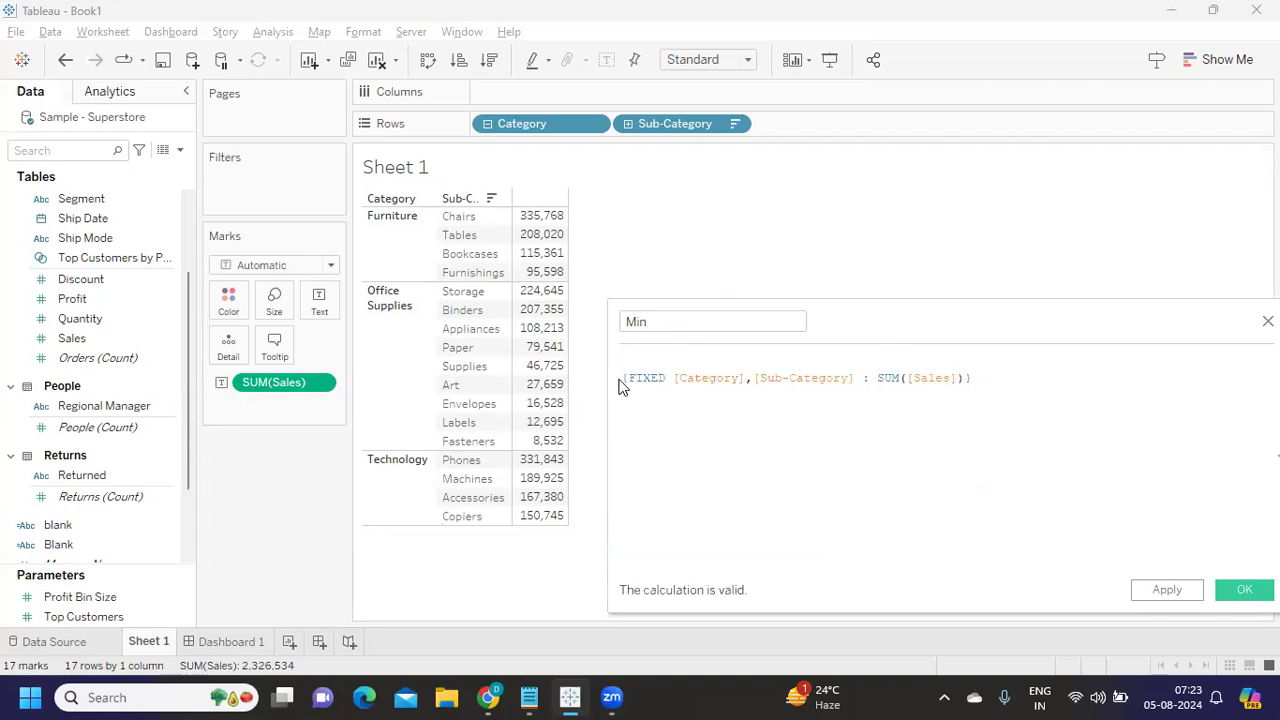
{"action": "type", "text": "{FIXED cat"}
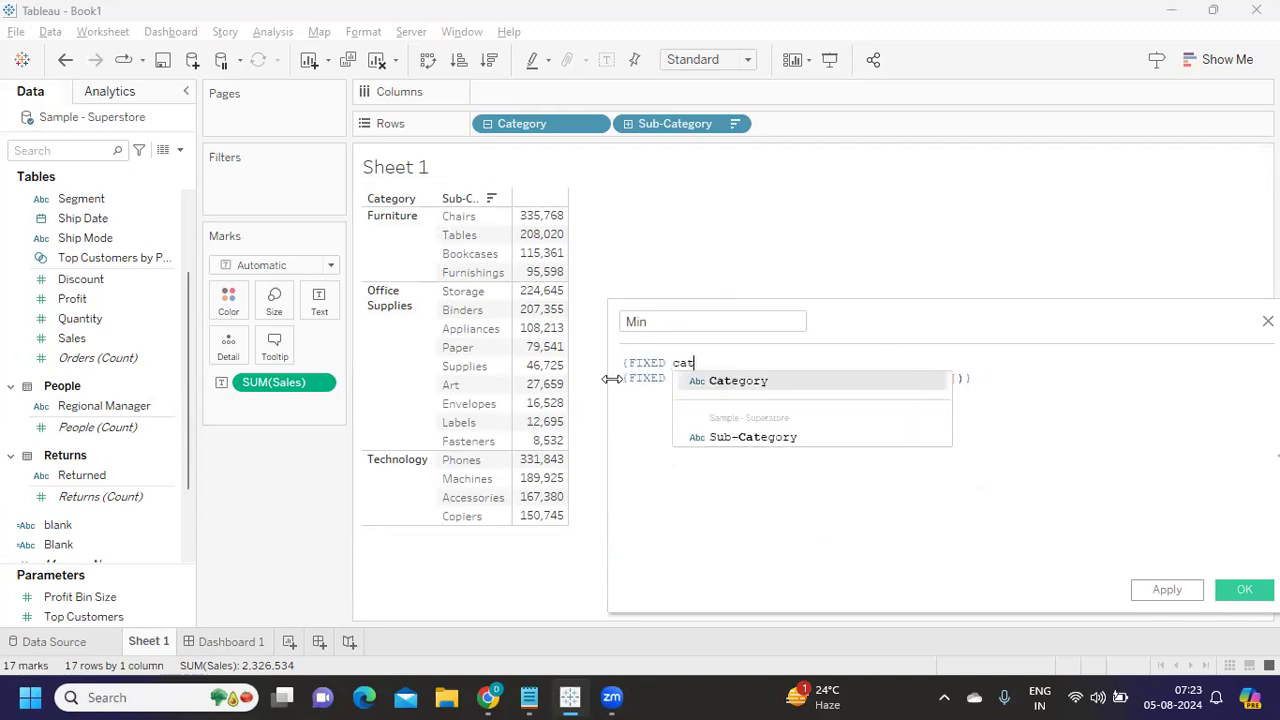
{"action": "key", "text": "Return"}
{"action": "type", "text": ":"}
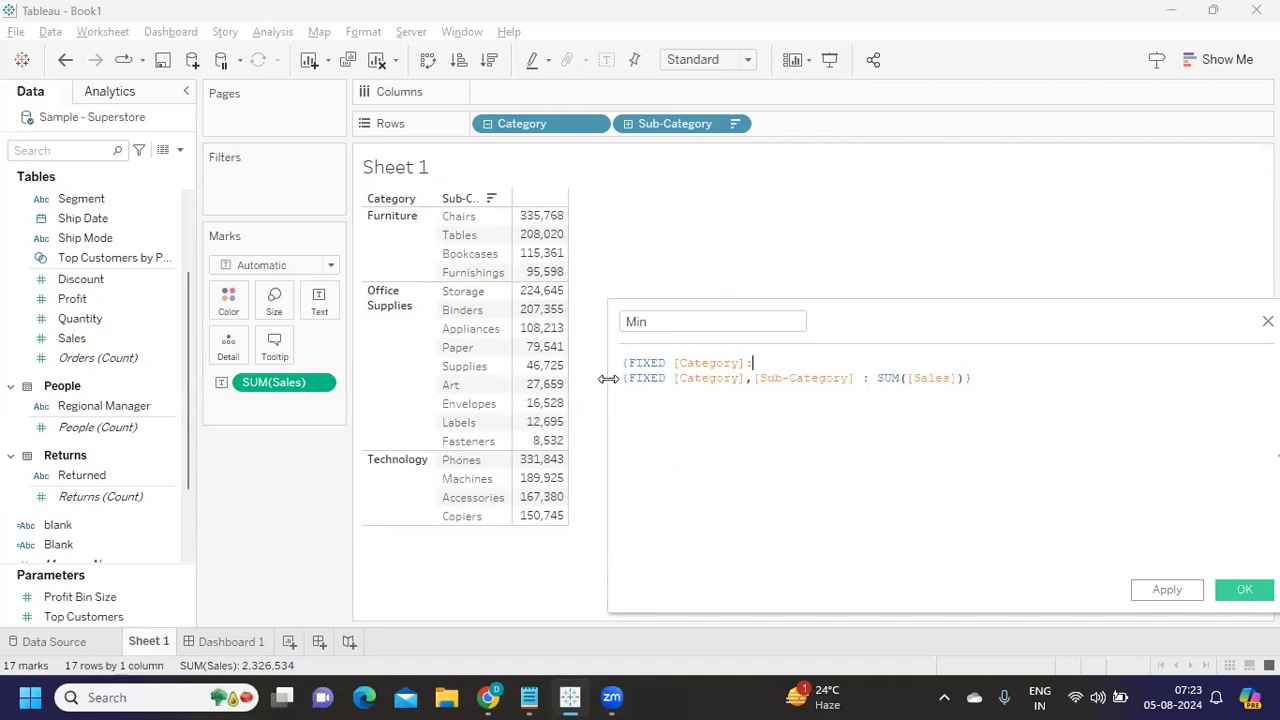
{"action": "type", "text": "min("}
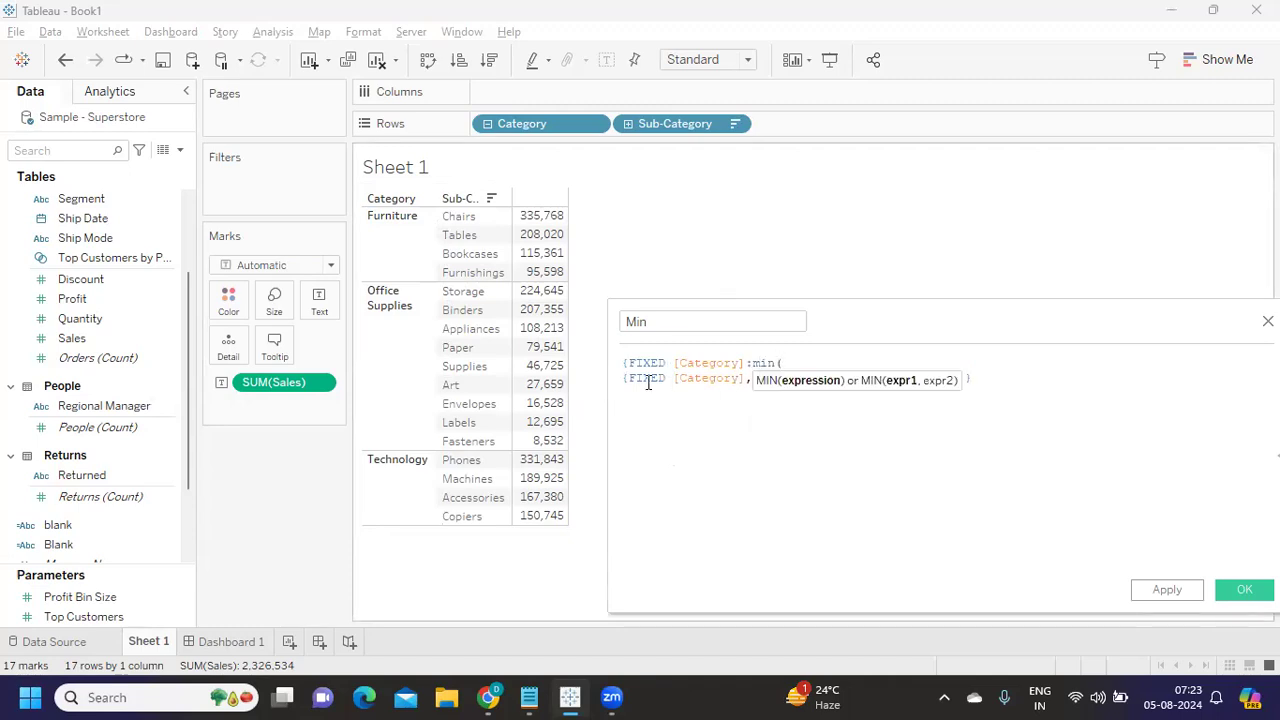
{"action": "left_click", "coordinate": [1019, 375]}
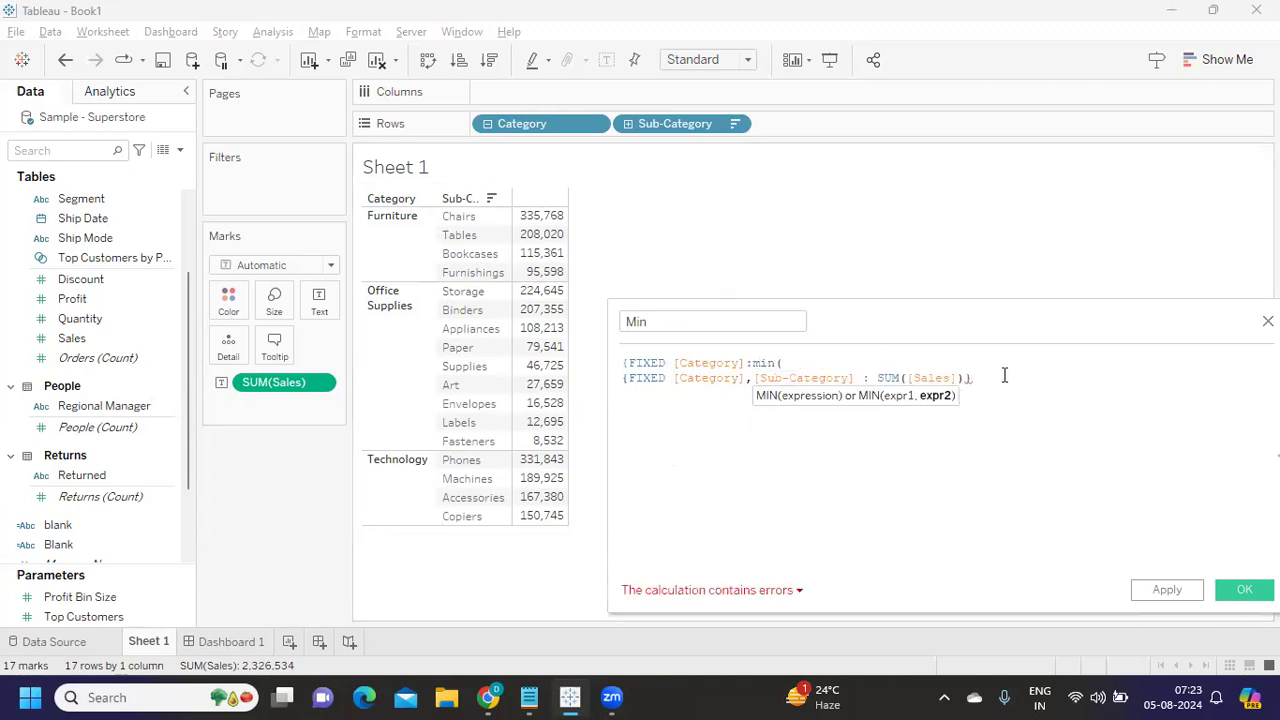
{"action": "type", "text": ")"}
{"action": "key", "text": "BackSpace"}
{"action": "type", "text": "}"}
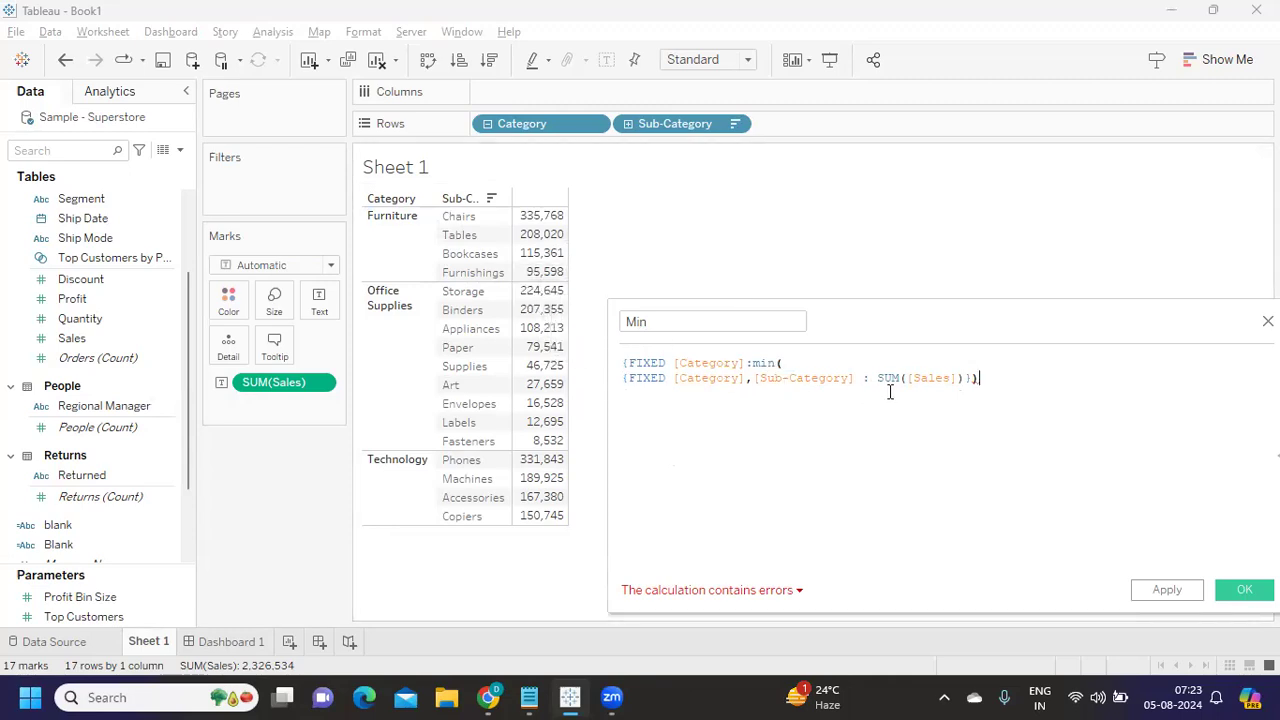
{"action": "type", "text": "}"}
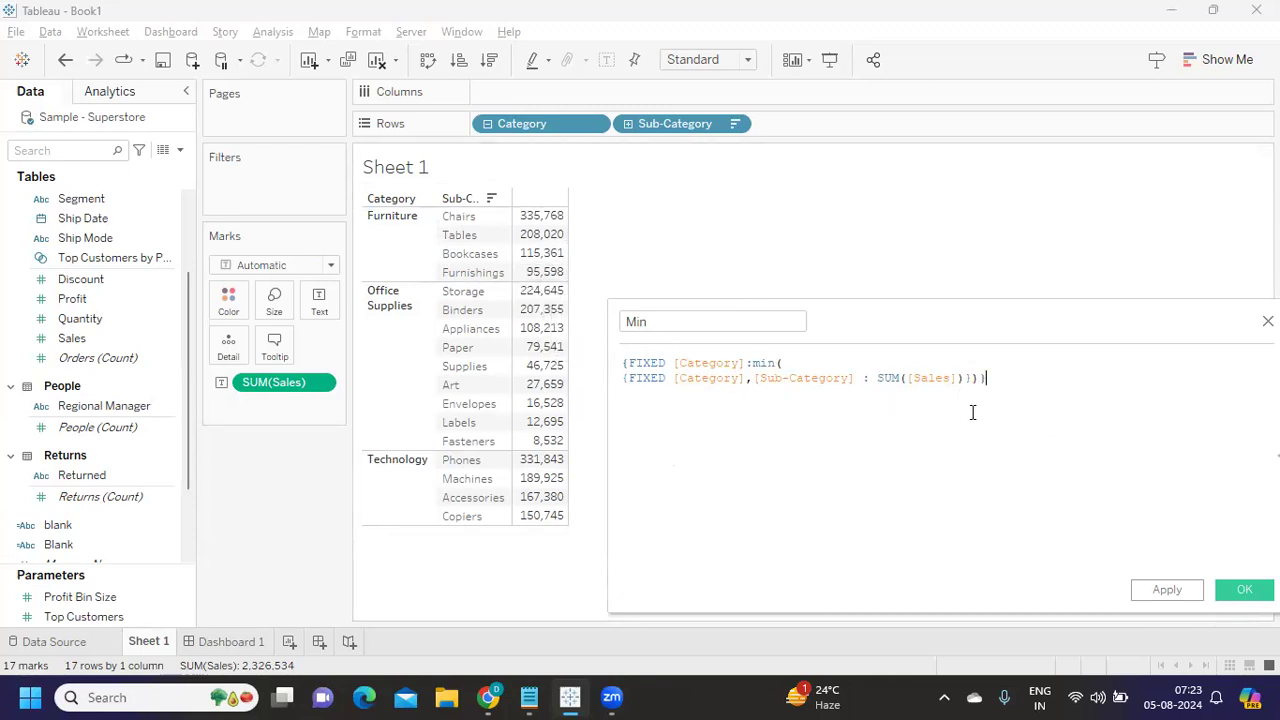
{"action": "left_click", "coordinate": [1166, 590]}
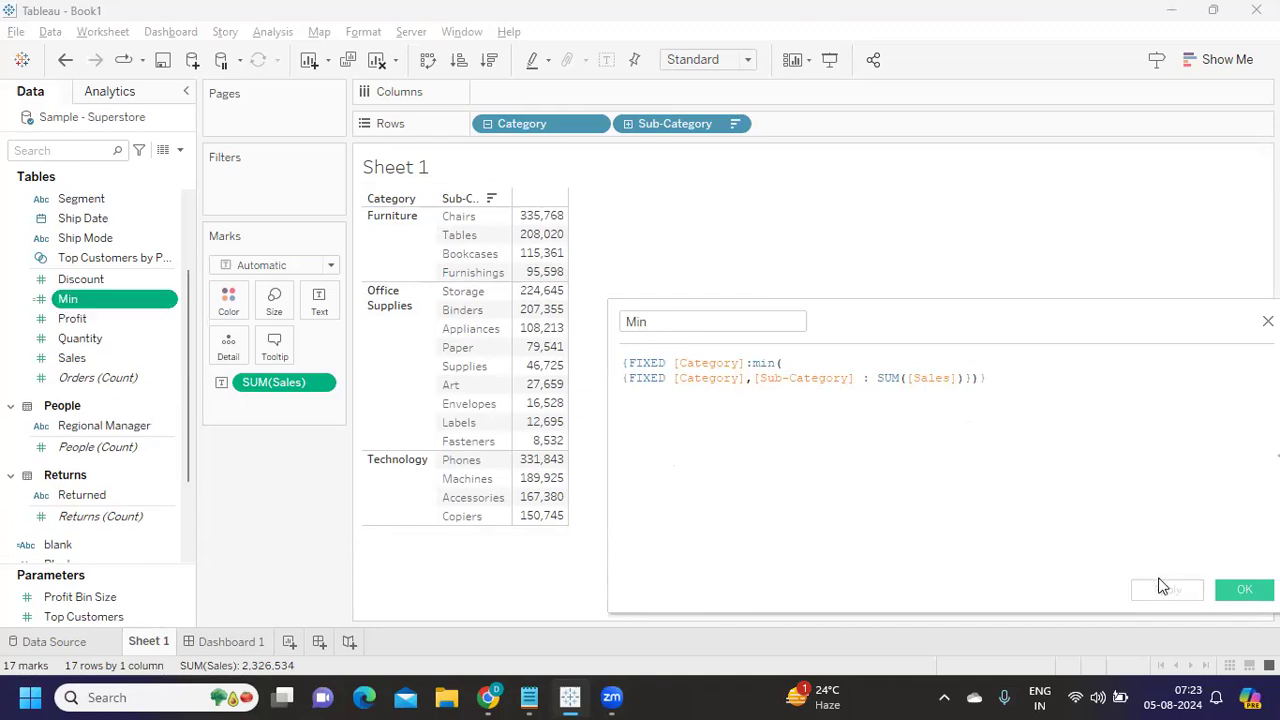
Check Min as text beside the sales values, close the calculation editor, and remove Min from the marks
{"action": "left_click_drag", "start_coordinate": [67, 299], "coordinate": [320, 303]}
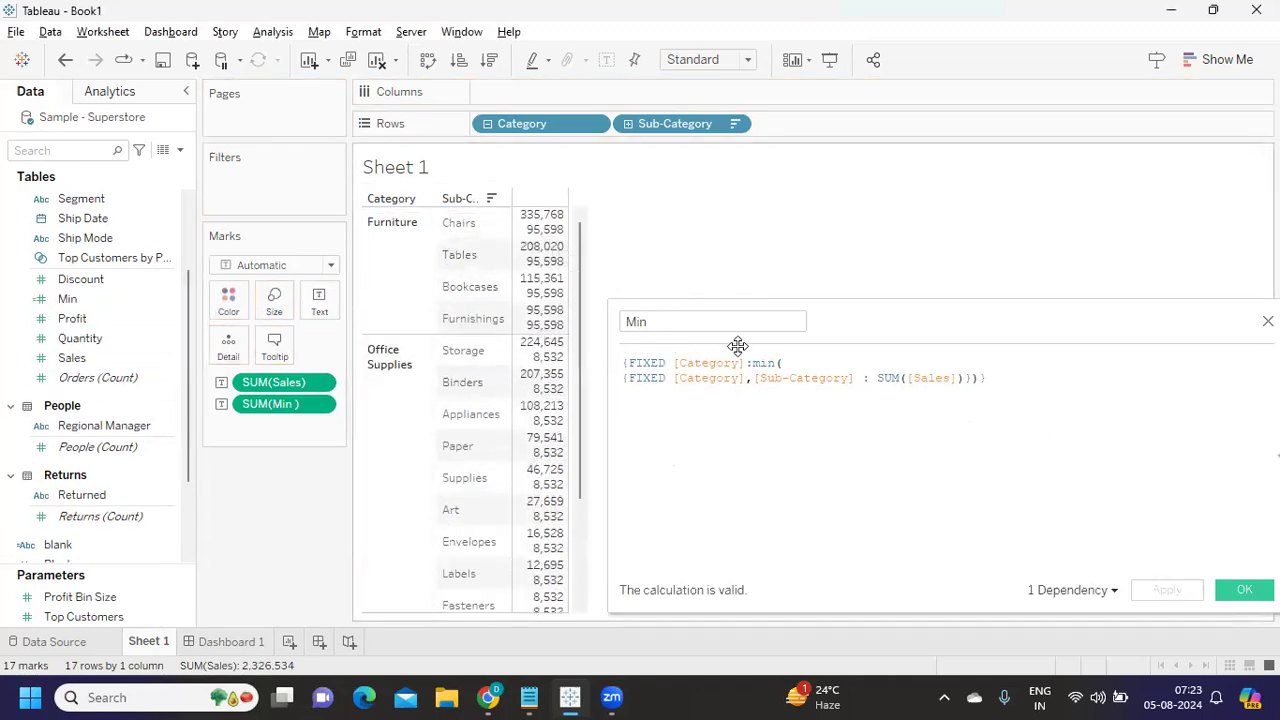
{"action": "left_click", "coordinate": [1243, 590]}
{"action": "left_click_drag", "start_coordinate": [309, 398], "coordinate": [274, 483]}
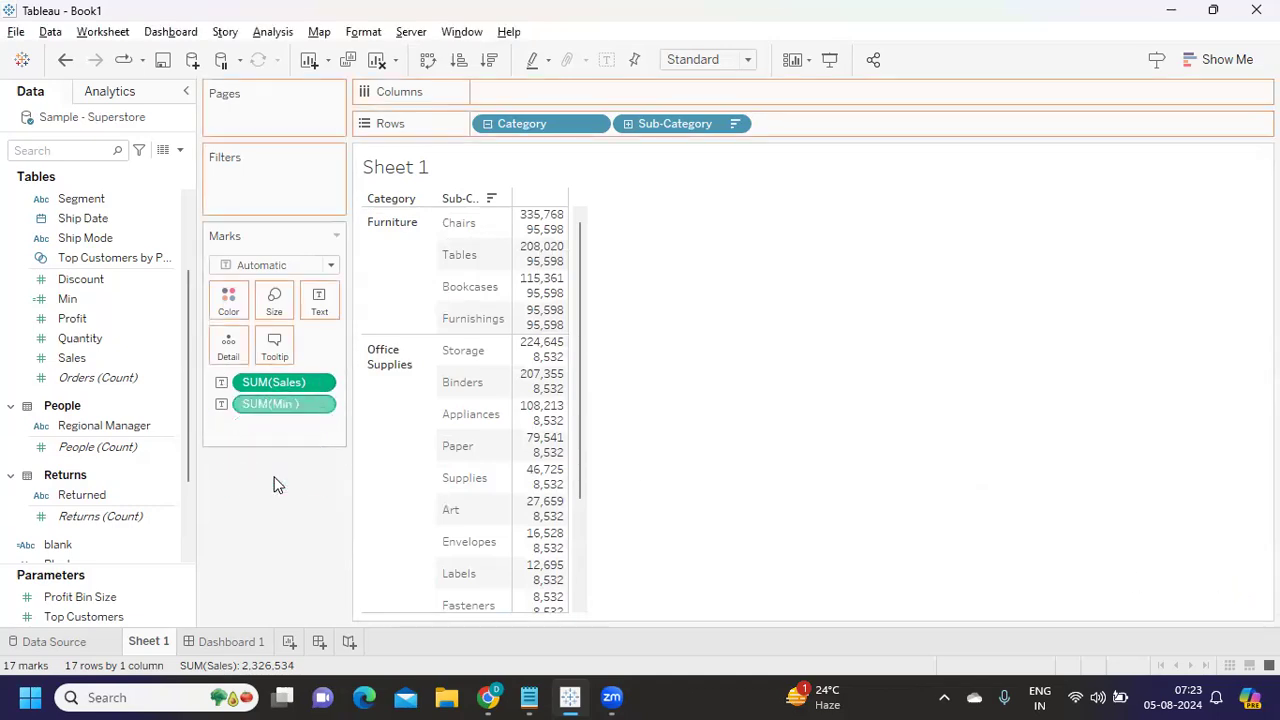
Duplicate the Min field, open the copy for editing, and rename it Max
{"action": "right_click", "coordinate": [168, 304]}
{"action": "left_click", "coordinate": [214, 132]}
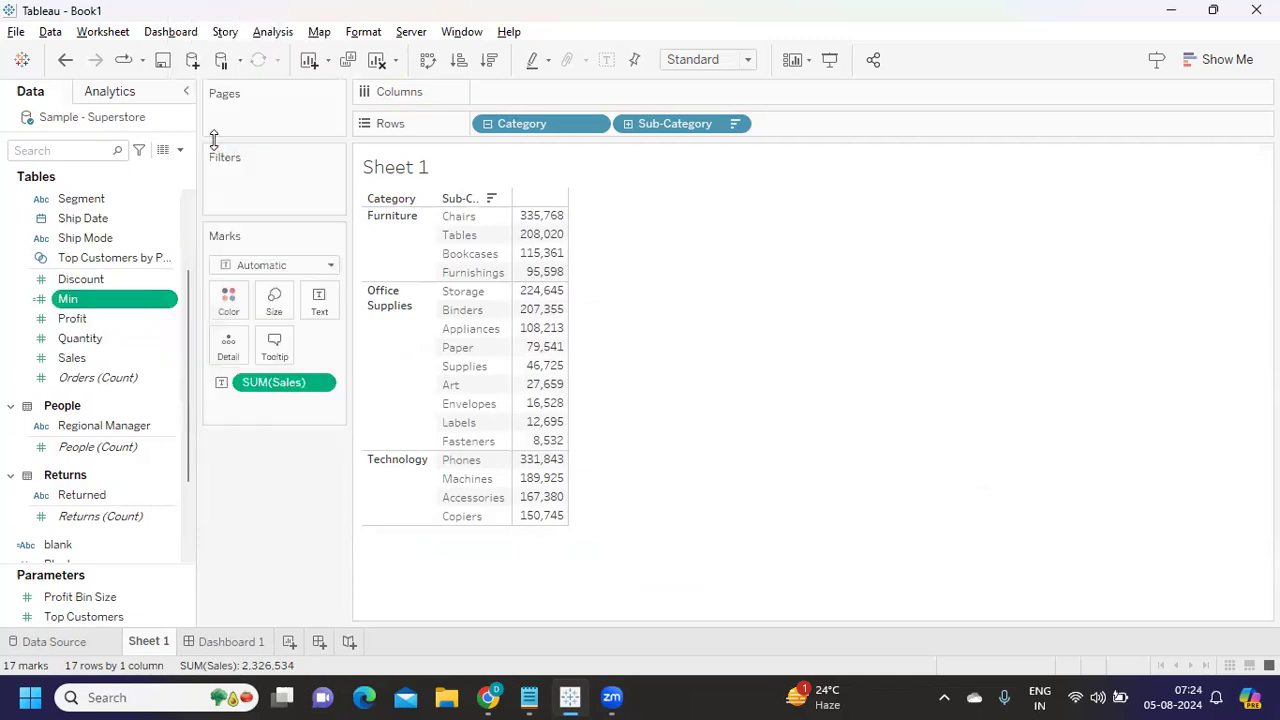
{"action": "right_click", "coordinate": [169, 322]}
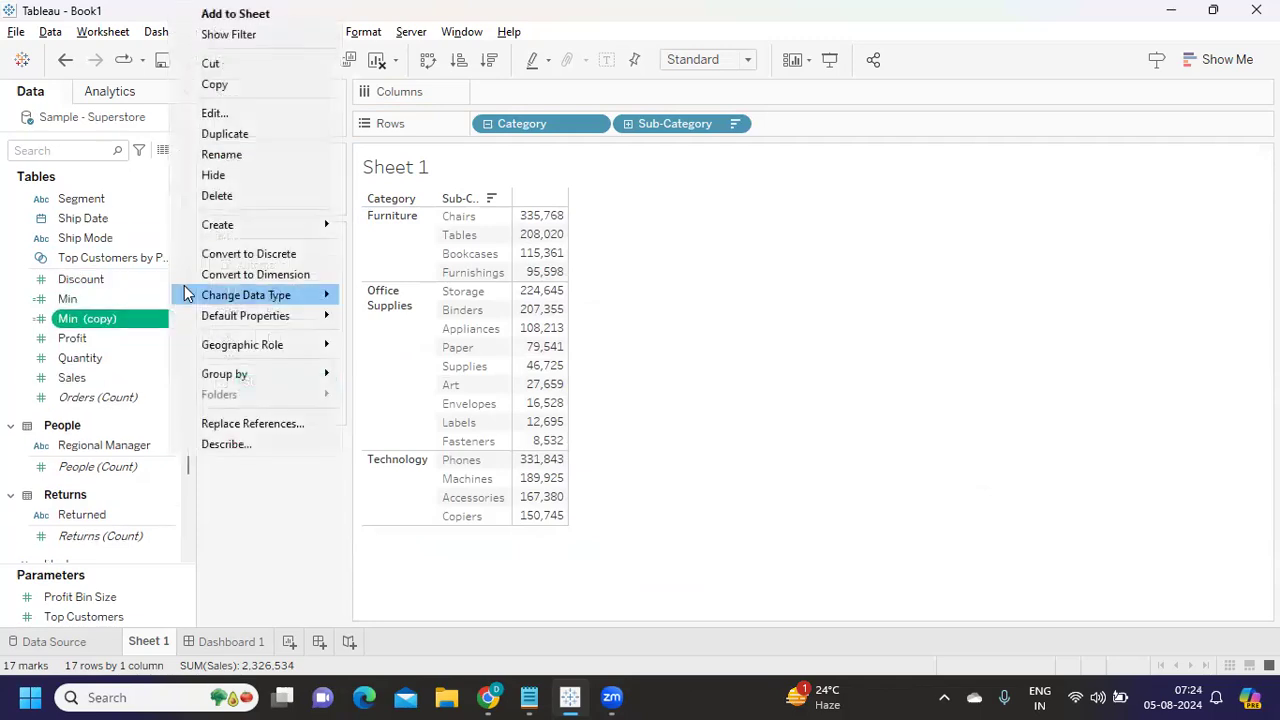
{"action": "left_click", "coordinate": [222, 131]}
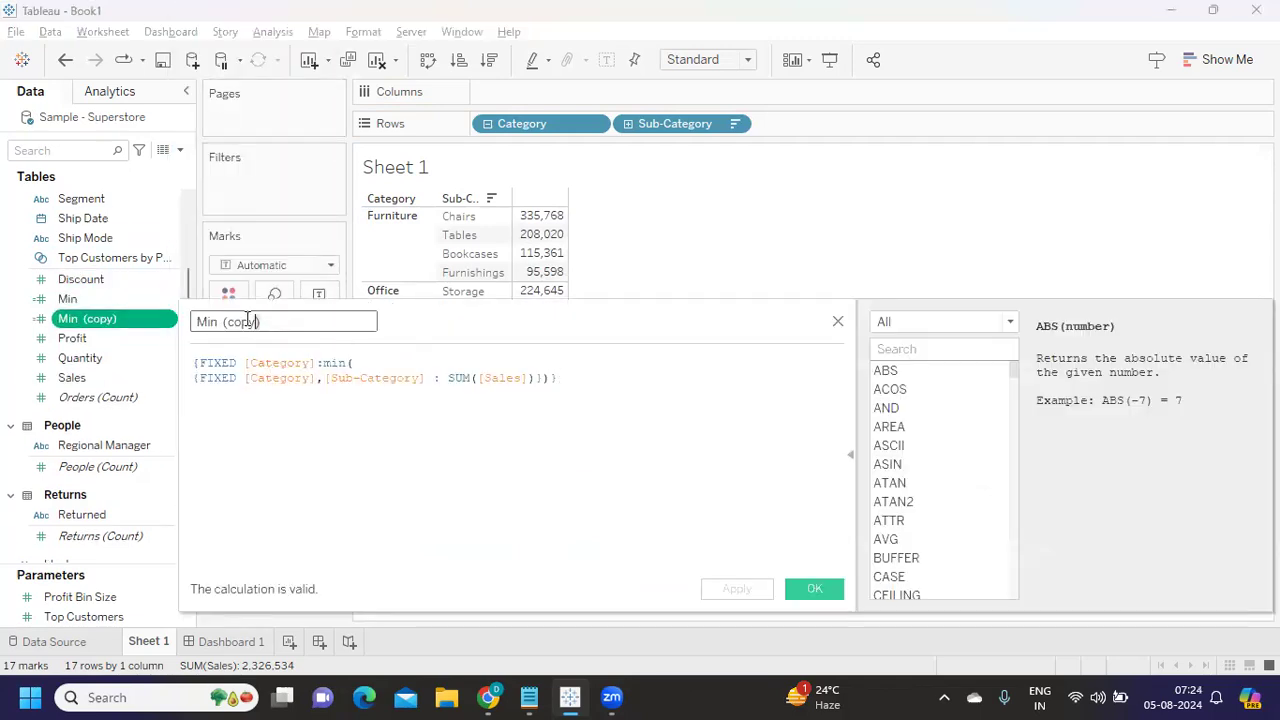
{"action": "triple_click", "coordinate": [207, 322]}
{"action": "type", "text": "Max"}
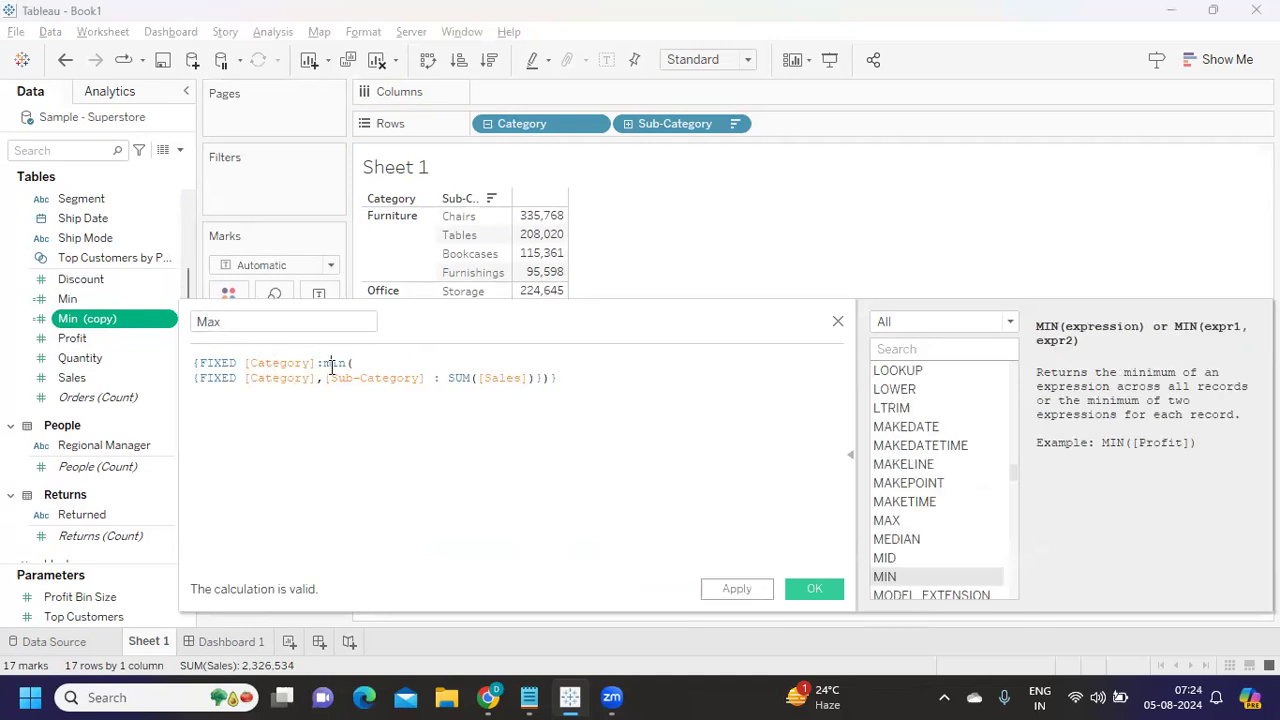
Replace the min function with max in the Max formula and save the calculation
{"action": "double_click", "coordinate": [332, 364]}
{"action": "type", "text": "max"}
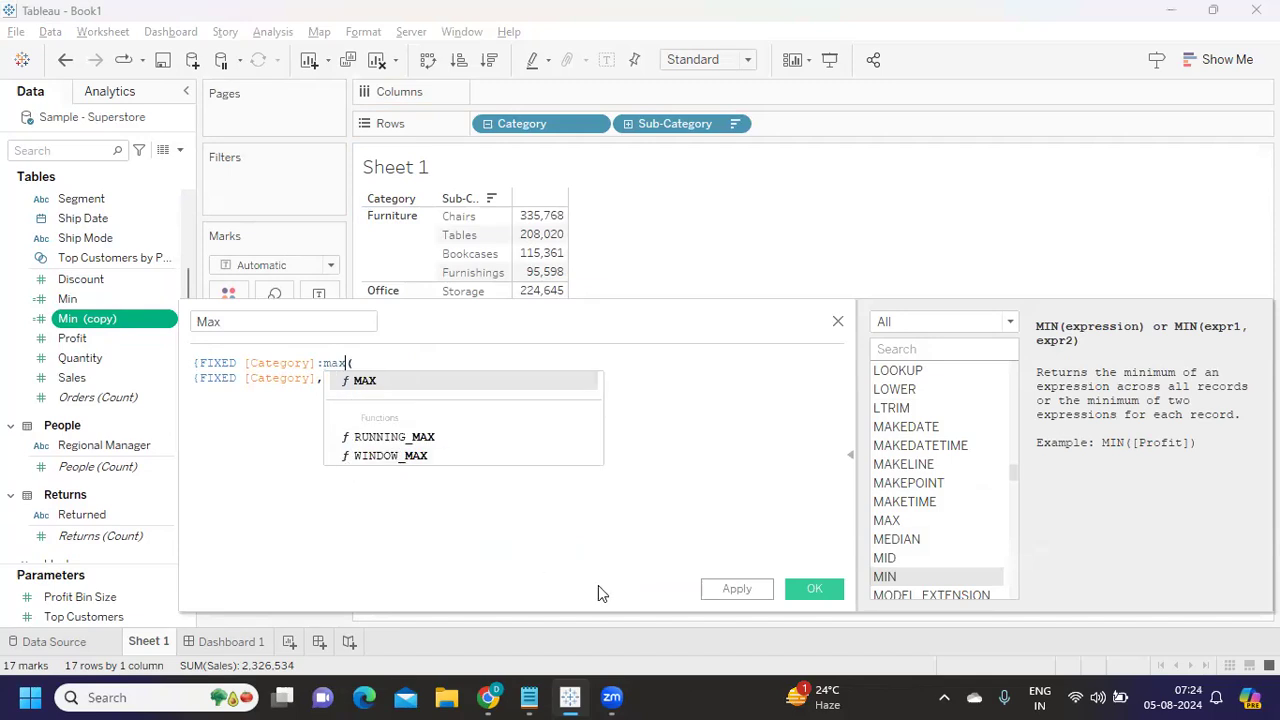
{"action": "left_click", "coordinate": [720, 596]}
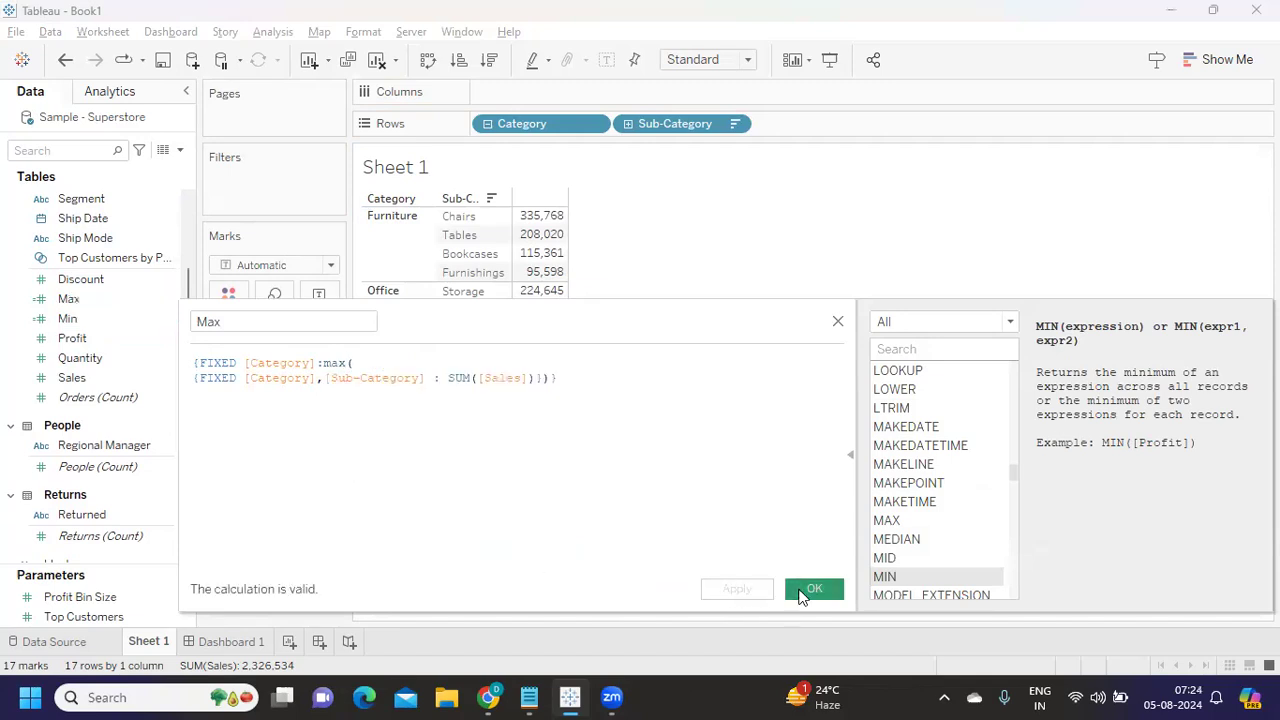
{"action": "left_click", "coordinate": [805, 591]}
Check Max as text beside the sales values, remove it from the marks, and compare the Furnishings and Chairs sales
{"action": "mouse_move", "coordinate": [527, 225]}
{"action": "left_click_drag", "start_coordinate": [68, 299], "coordinate": [325, 314]}
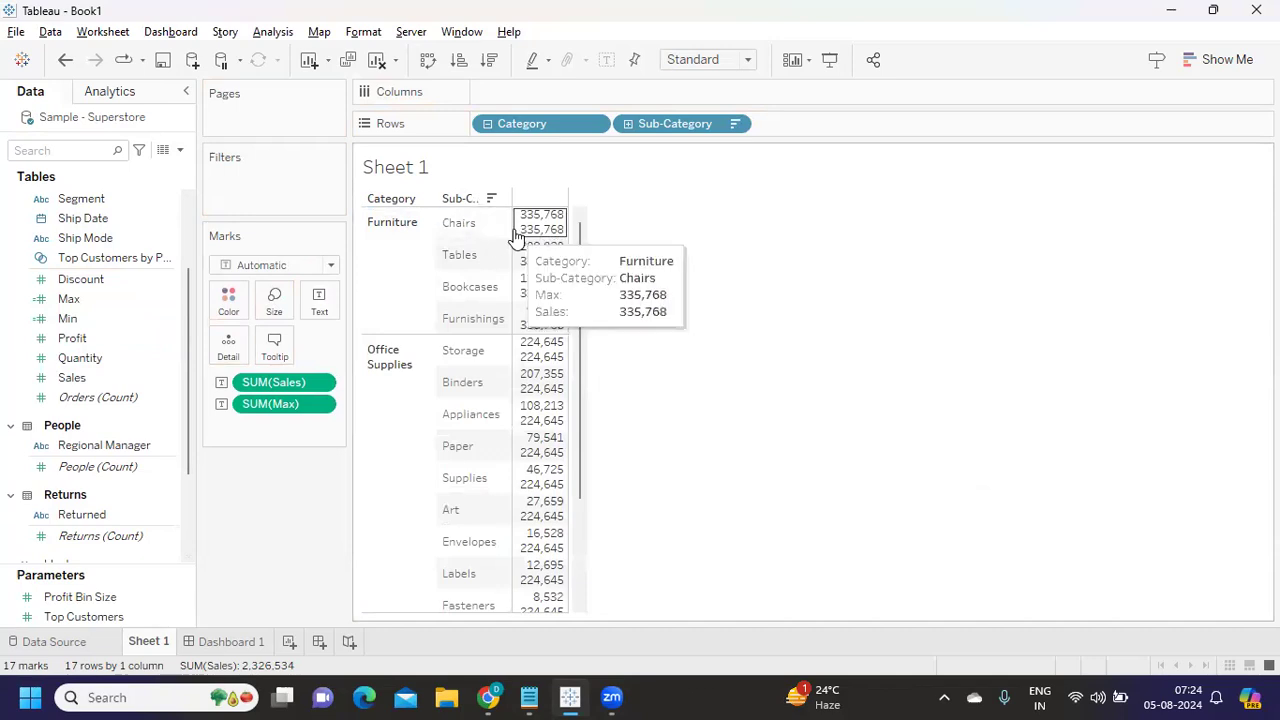
{"action": "left_click_drag", "start_coordinate": [280, 400], "coordinate": [259, 486]}
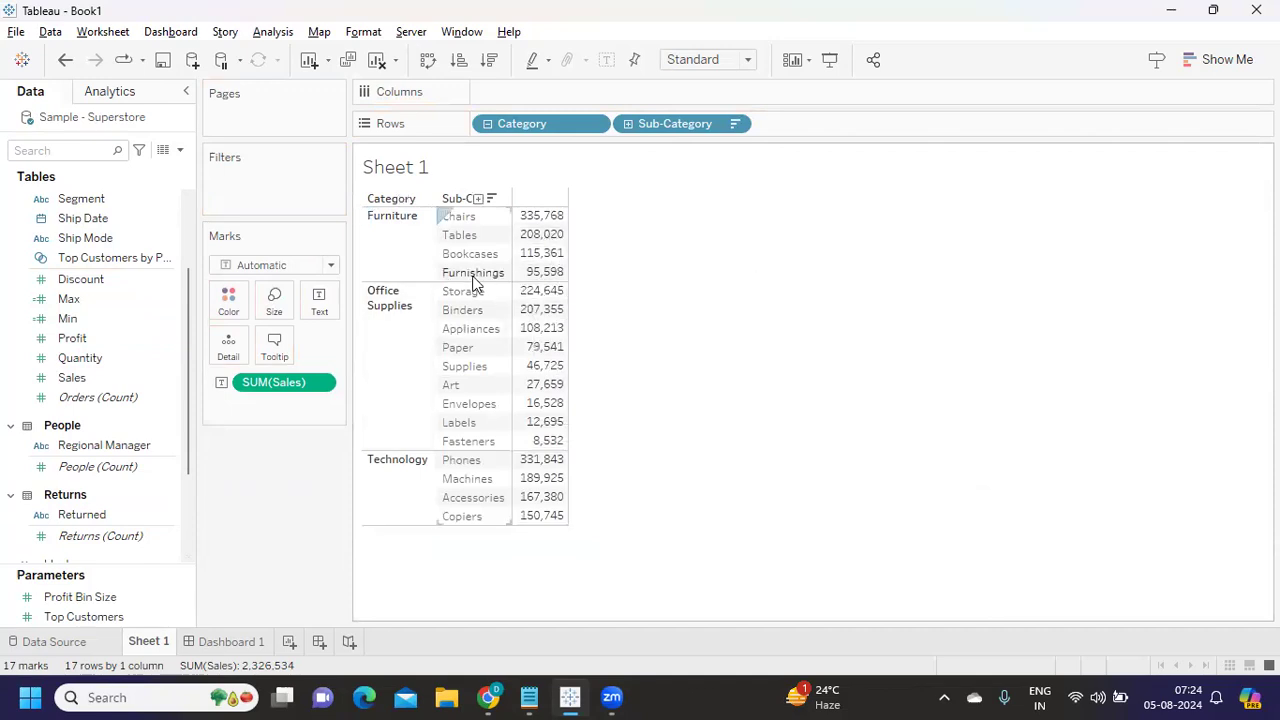
{"action": "mouse_move", "coordinate": [531, 283]}
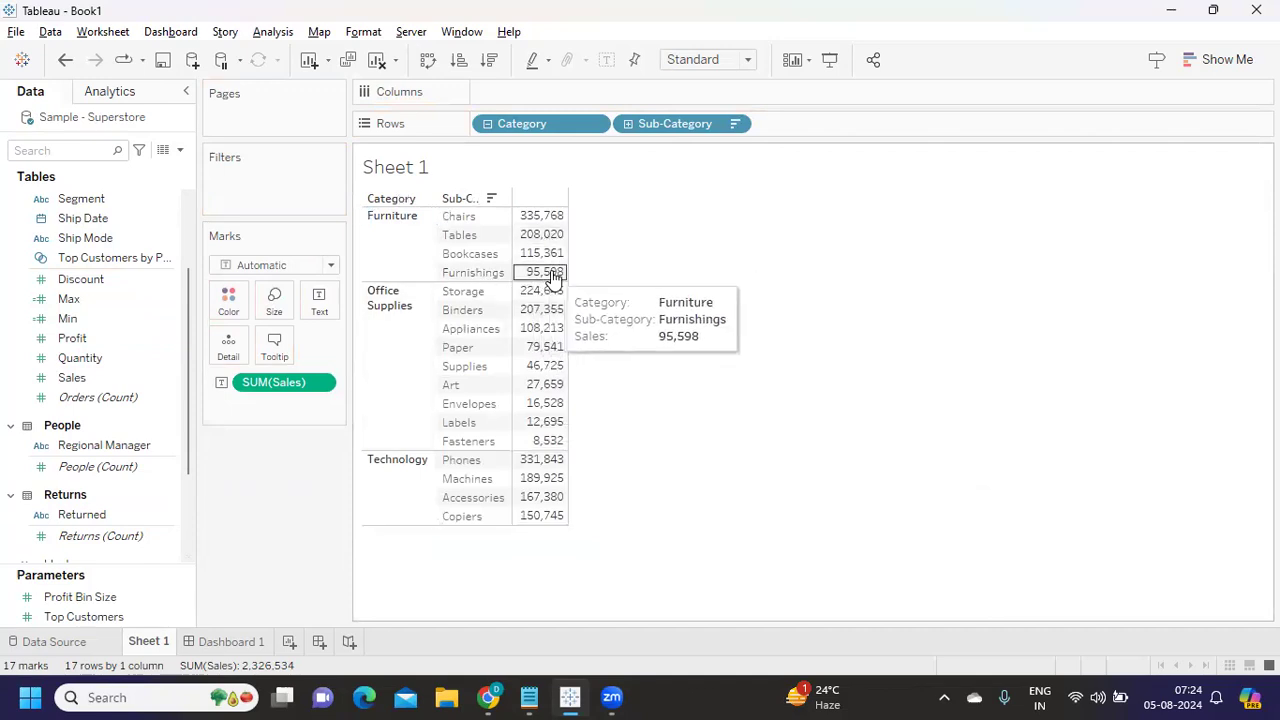
{"action": "mouse_move", "coordinate": [541, 222]}
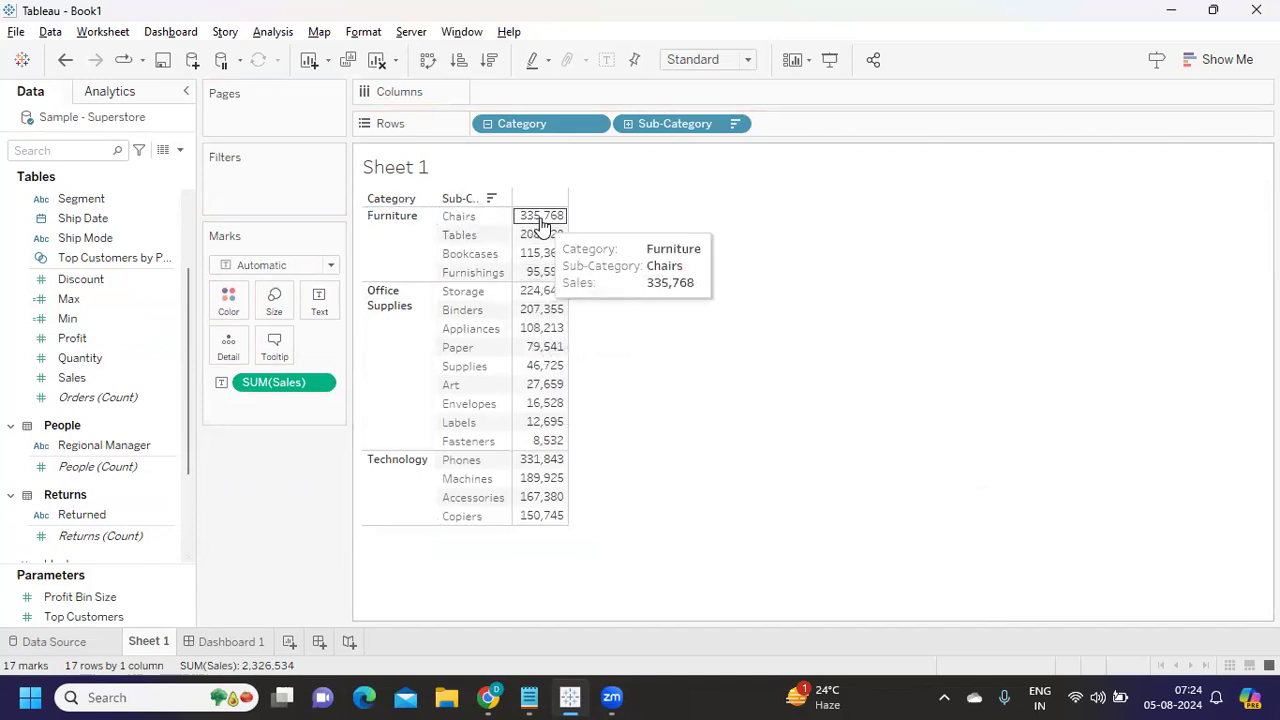
Start a new calculated field named Max & Min
{"action": "left_click", "coordinate": [181, 151]}
{"action": "left_click", "coordinate": [126, 171]}
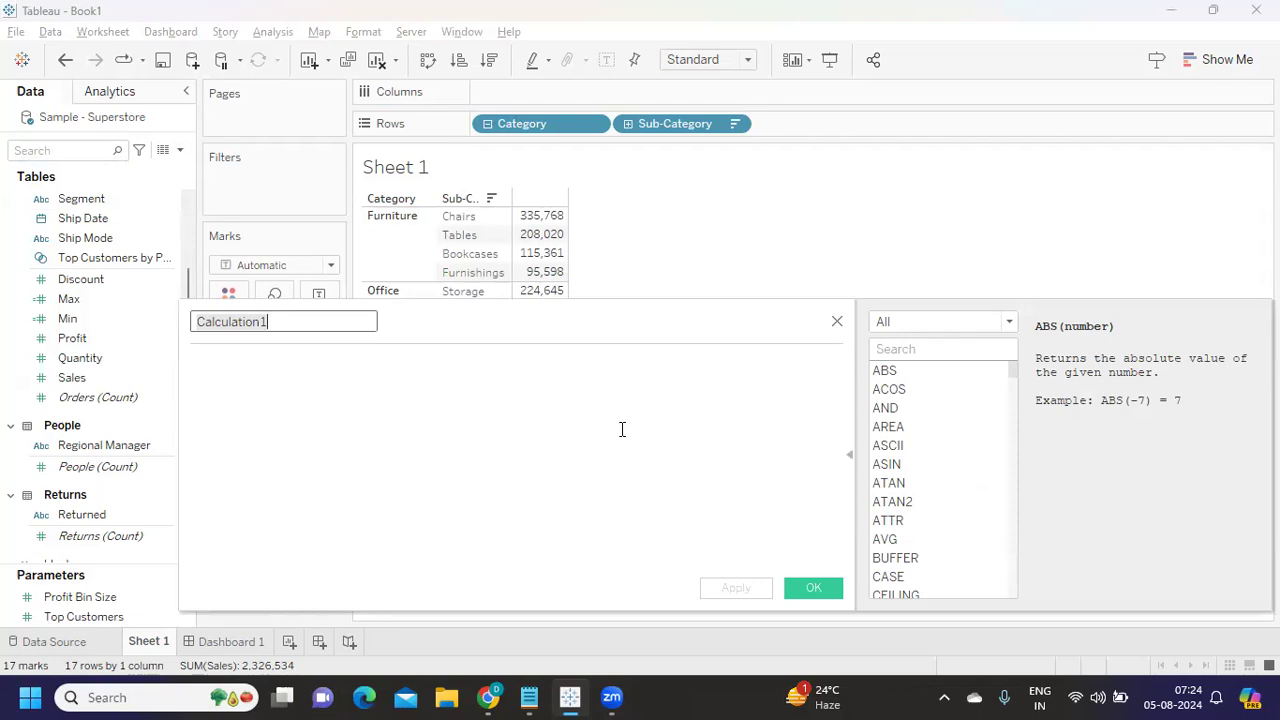
{"action": "type", "text": "H"}
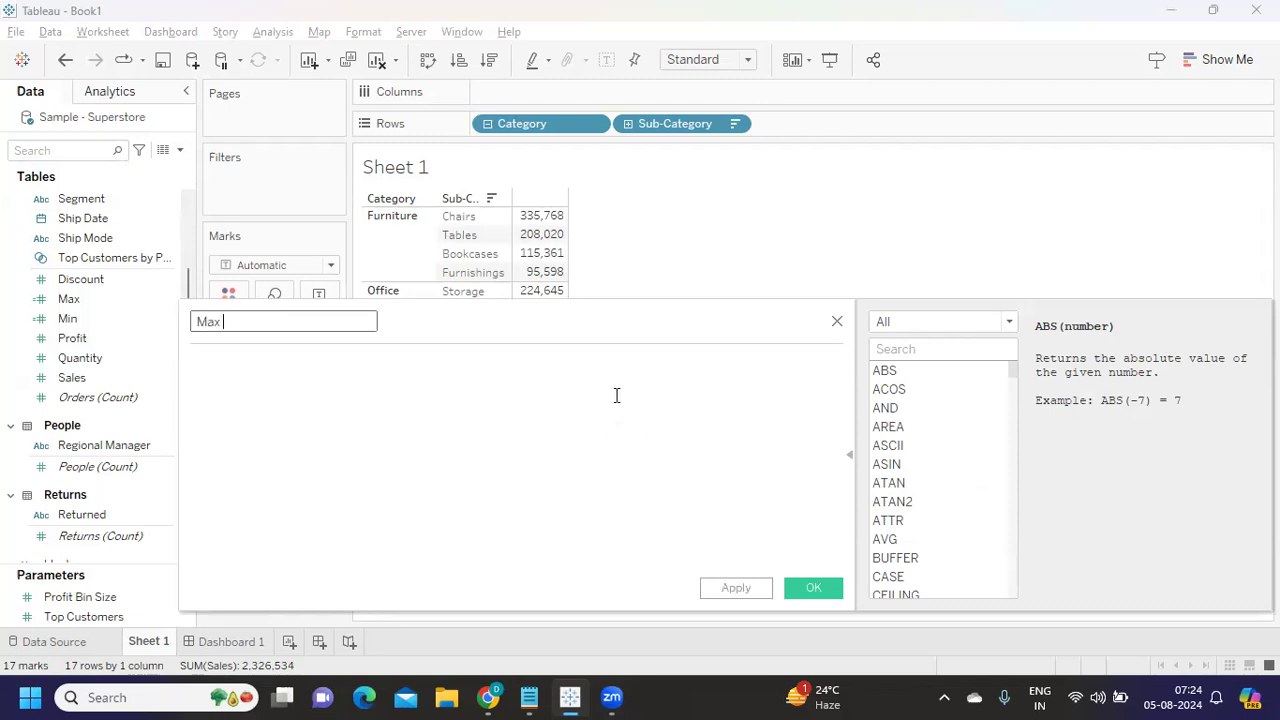
Enter IF SUM([Sales]) = SUM([Min ]) as the first condition of the Max & Min formula
{"action": "left_click", "coordinate": [611, 395]}
{"action": "type", "text": "IF  sum"}
{"action": "key", "text": "Return"}
{"action": "type", "text": "s"}
{"action": "key", "text": "Return"}
{"action": "type", "text": ")"}
{"action": "type", "text": " = min"}
{"action": "key", "text": "BackSpace"}
{"action": "key", "text": "BackSpace"}
{"action": "key", "text": "BackSpace"}
{"action": "type", "text": "sum"}
{"action": "key", "text": "Return"}
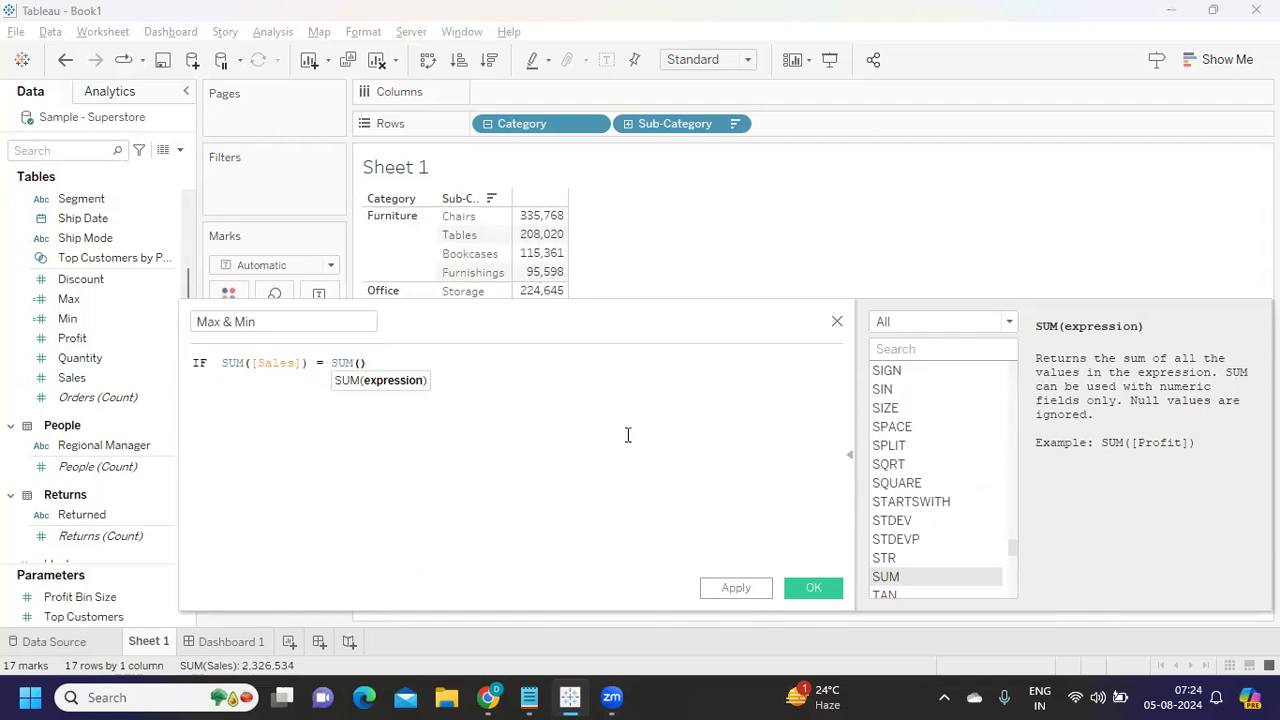
{"action": "type", "text": "min"}
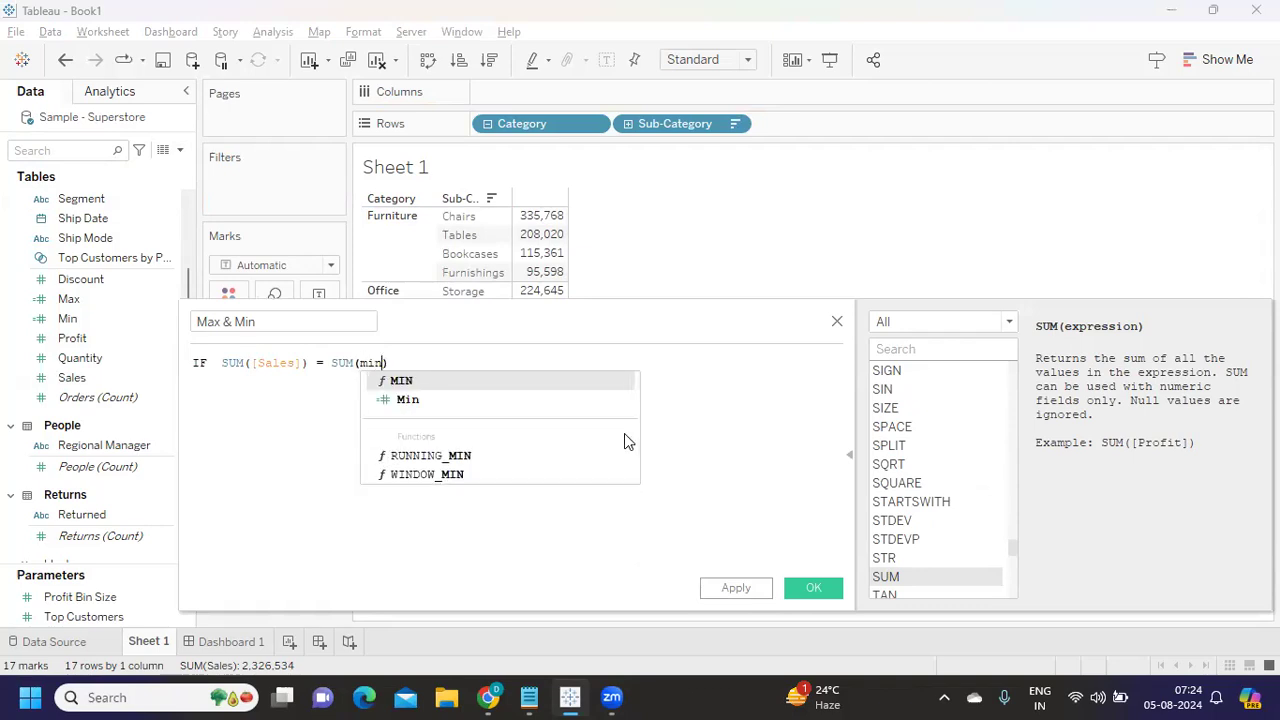
{"action": "left_click", "coordinate": [390, 399]}
Add the alternative condition or SUM([Sales]) = SUM([Max]) to the formula, continuing on a second line
{"action": "type", "text": "or"}
{"action": "key", "text": "Return"}
{"action": "type", "text": "sum"}
{"action": "key", "text": "Return"}
{"action": "type", "text": "sa"}
{"action": "key", "text": "Return"}
{"action": "type", "text": "= m"}
{"action": "key", "text": "BackSpace"}
{"action": "type", "text": "sum"}
{"action": "key", "text": "Return"}
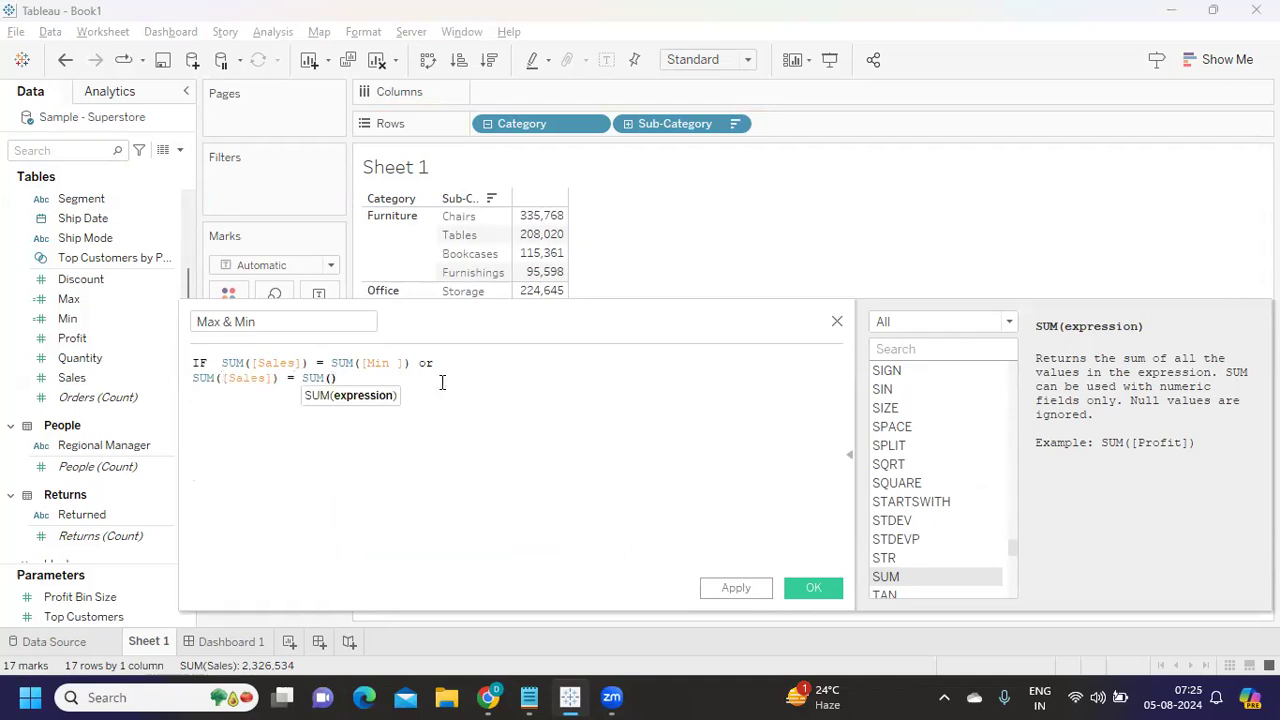
{"action": "type", "text": "max"}
{"action": "key", "text": "Return"}
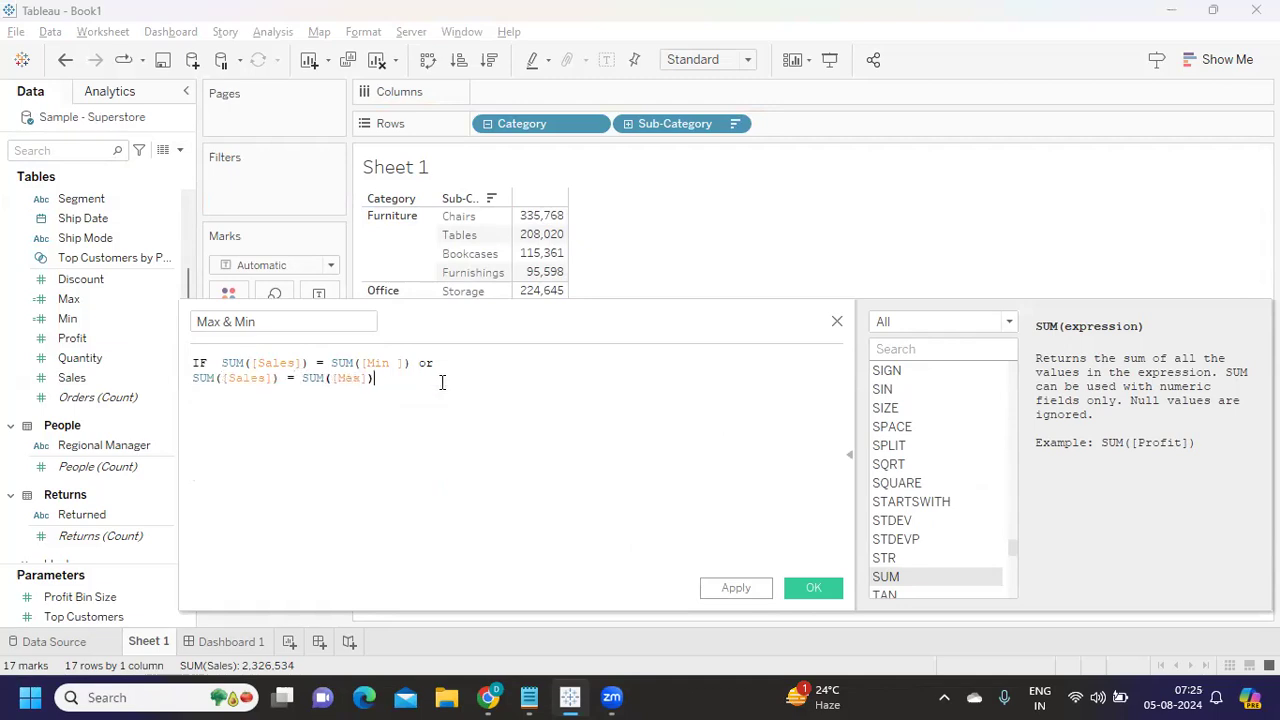
Complete the formula with THEN 1 else 0 END and move the calculation editor clear of the table
{"action": "type", "text": "th"}
{"action": "key", "text": "Return"}
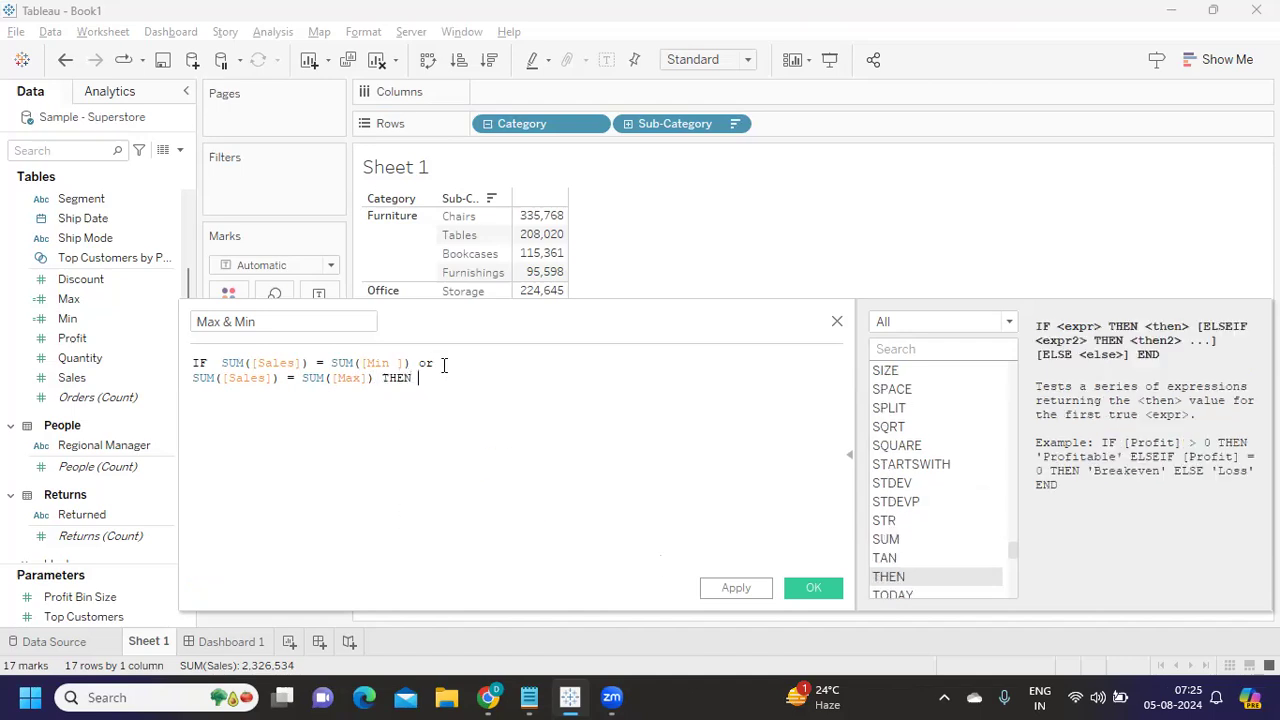
{"action": "type", "text": "1 else 0 end"}
{"action": "key", "text": "Return"}
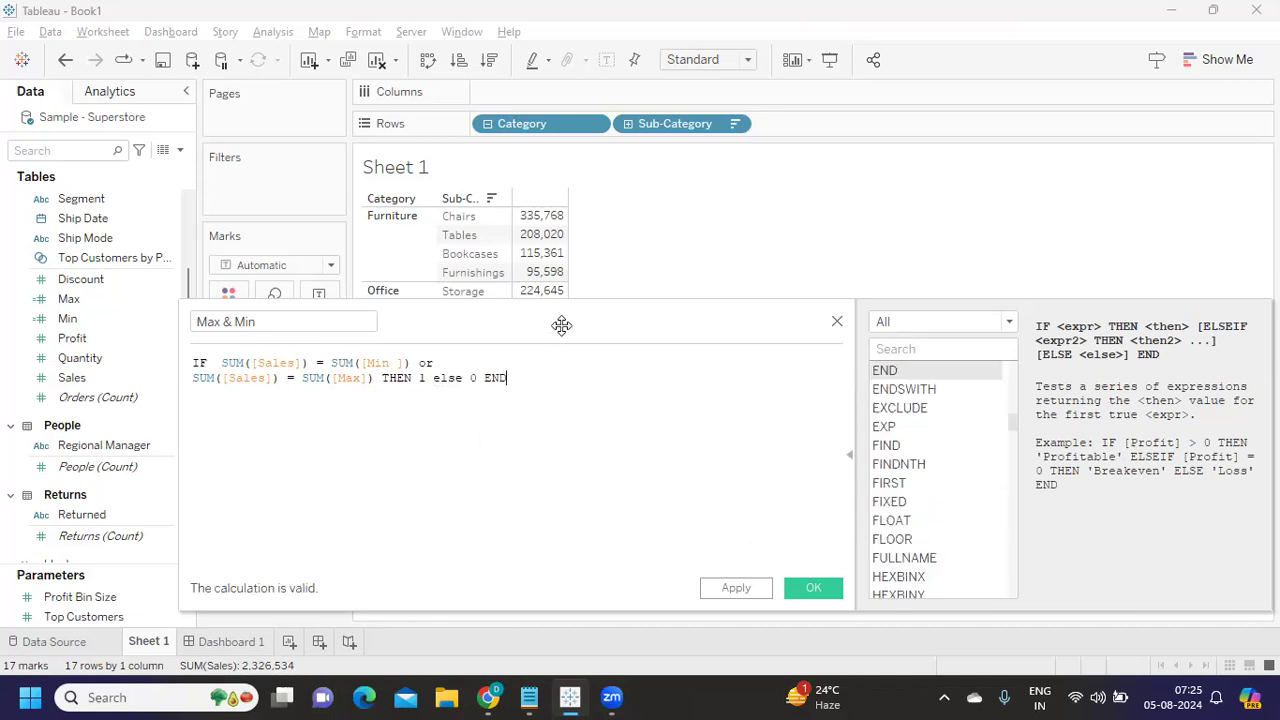
{"action": "left_click_drag", "start_coordinate": [561, 325], "coordinate": [1014, 258]}
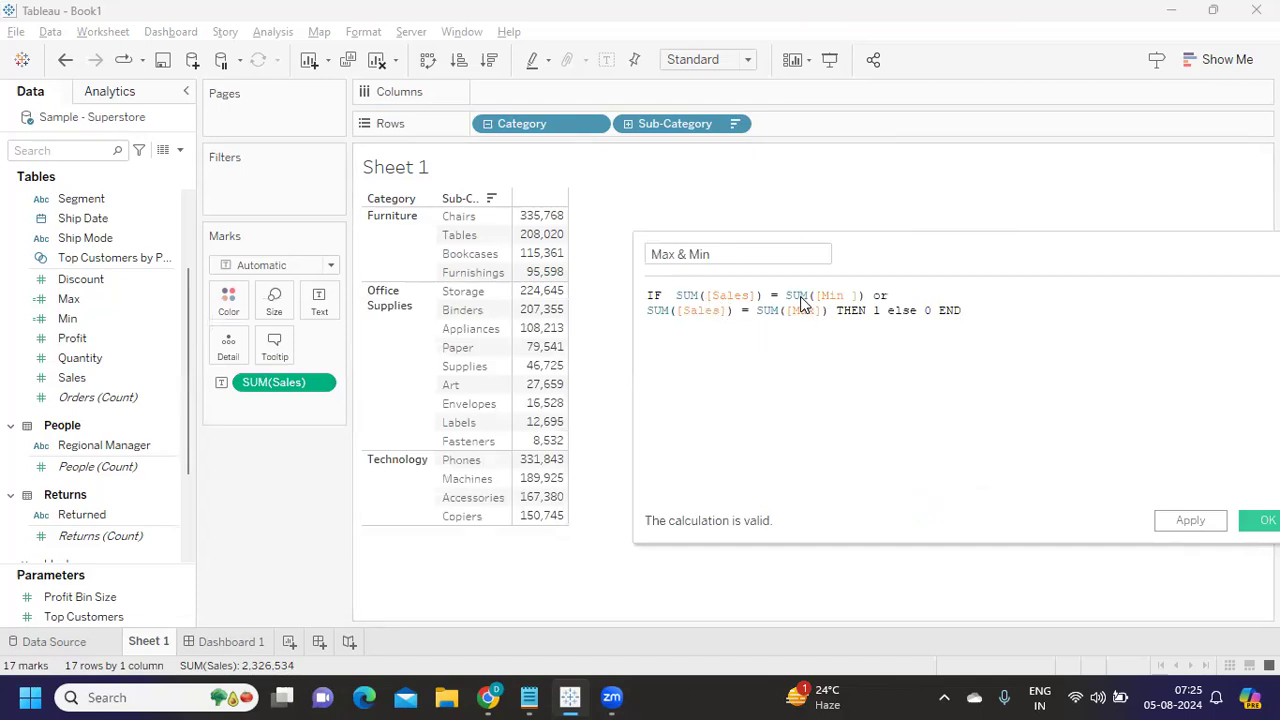
Review the SUM([Min ]) and SUM([Max]) comparisons and the 1 and 0 results, and save the Max & Min calculation
{"action": "left_click_drag", "start_coordinate": [784, 297], "coordinate": [866, 298]}
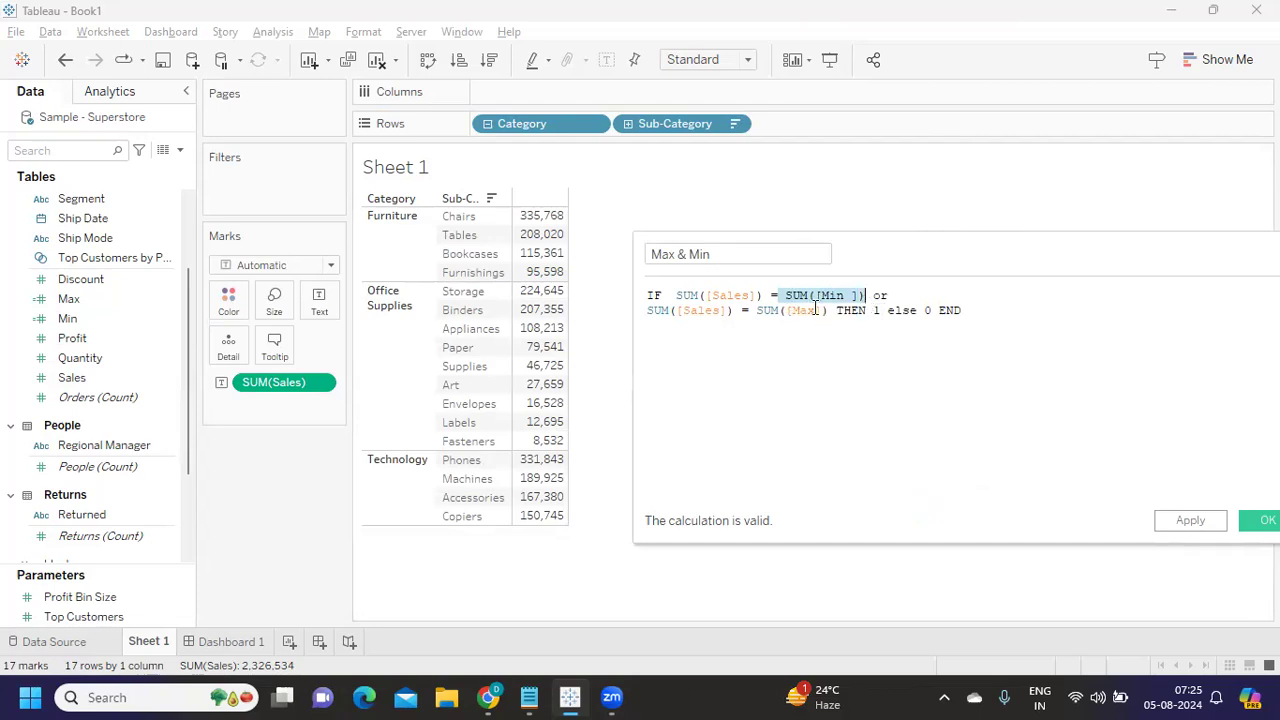
{"action": "left_click_drag", "start_coordinate": [756, 312], "coordinate": [833, 314]}
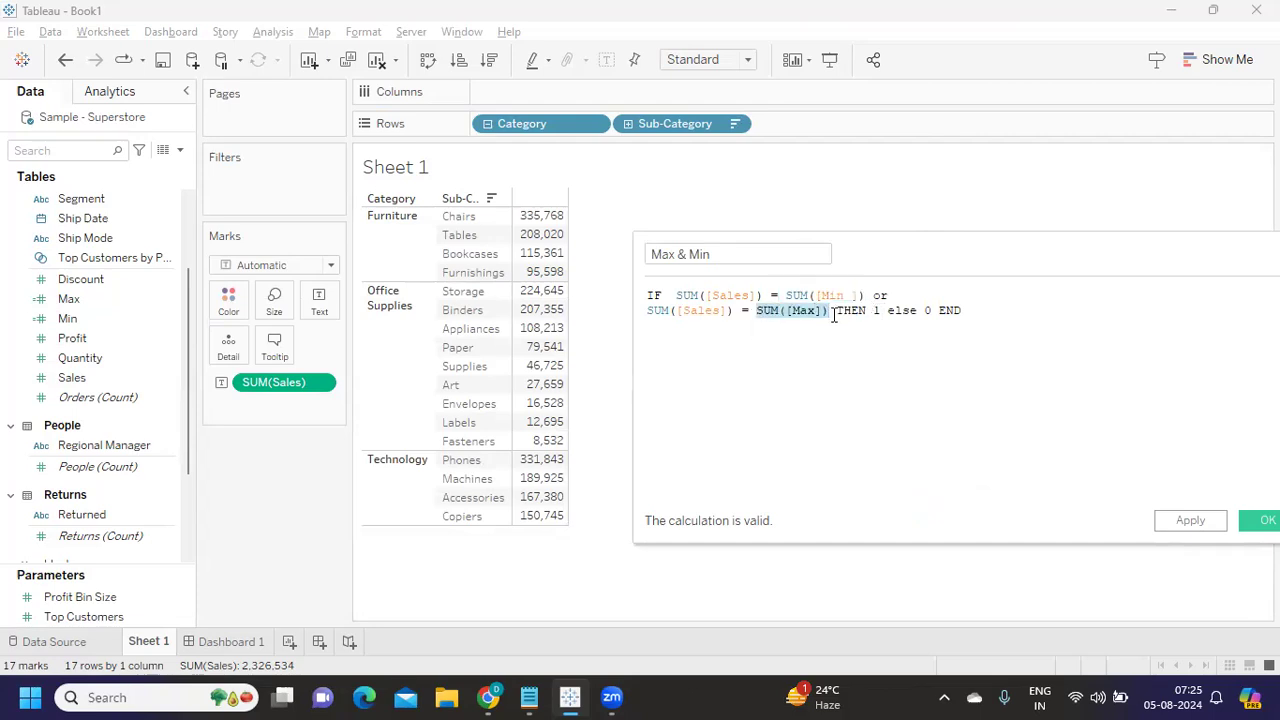
{"action": "left_click", "coordinate": [882, 311]}
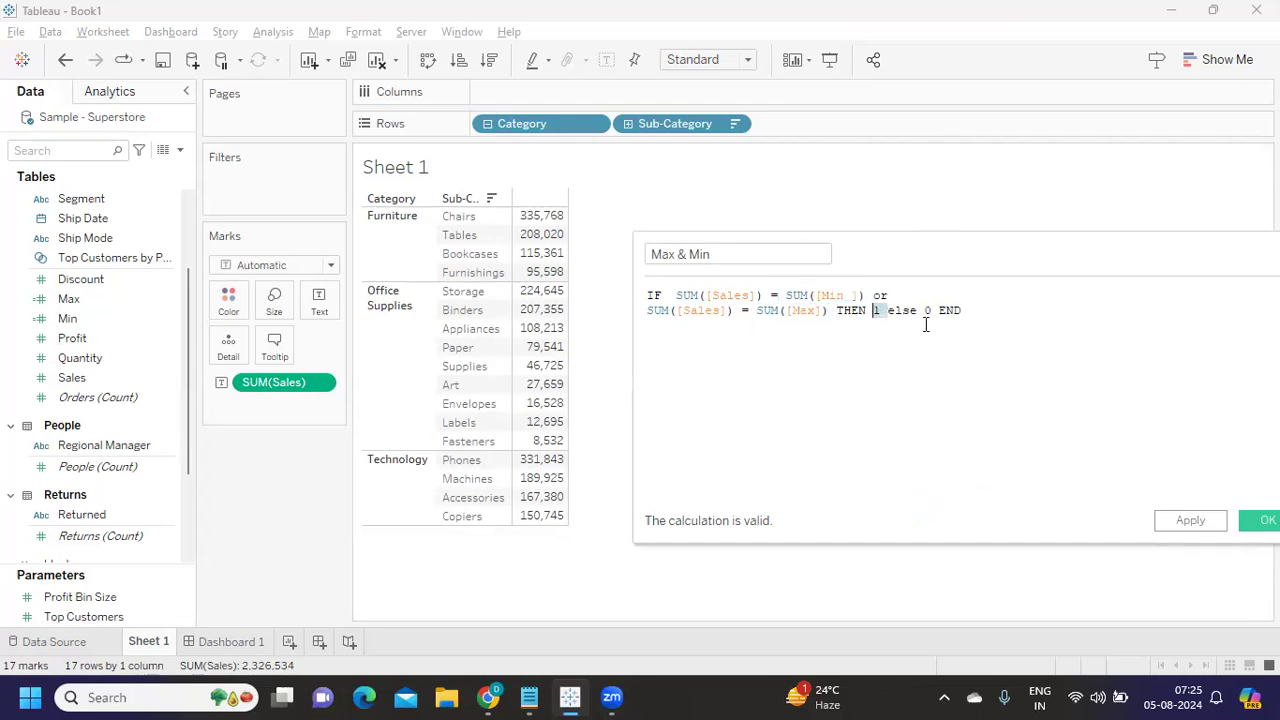
{"action": "double_click", "coordinate": [927, 312]}
{"action": "left_click", "coordinate": [1185, 521]}
{"action": "left_click", "coordinate": [1258, 521]}
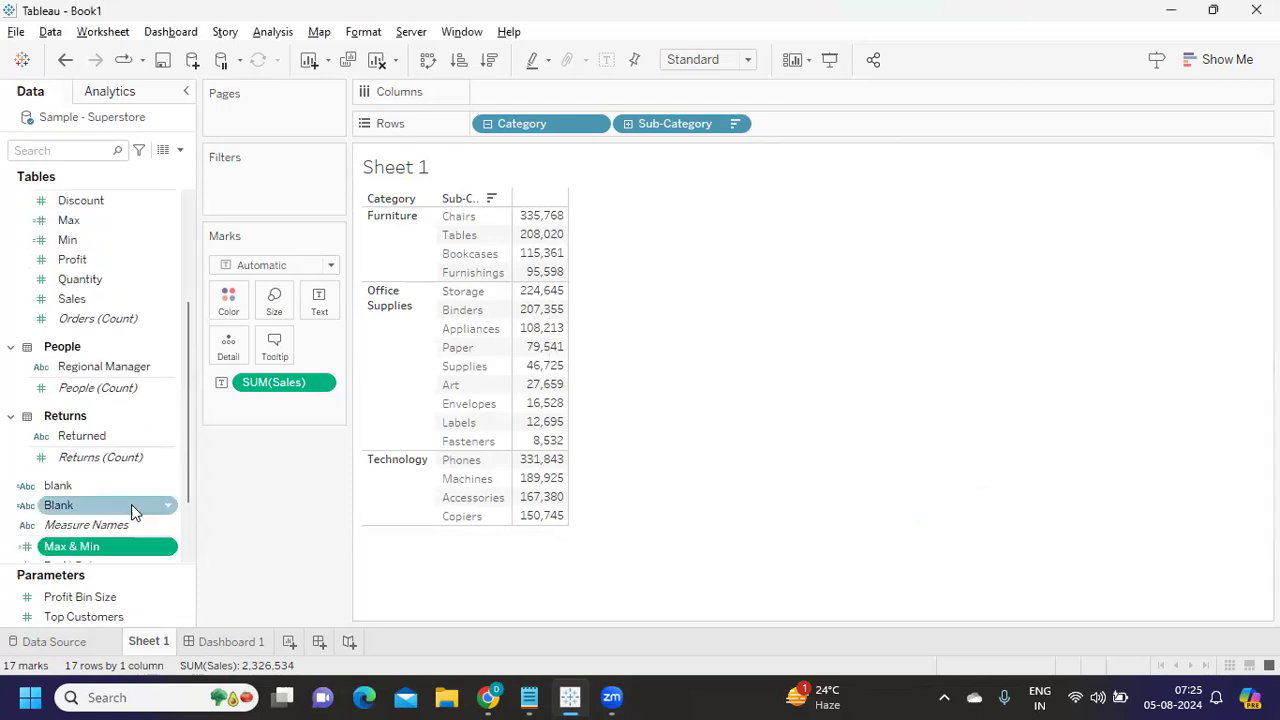
Convert the Max & Min calculated field to discrete and colour the sub-category sales values by it
{"action": "left_click", "coordinate": [168, 547]}
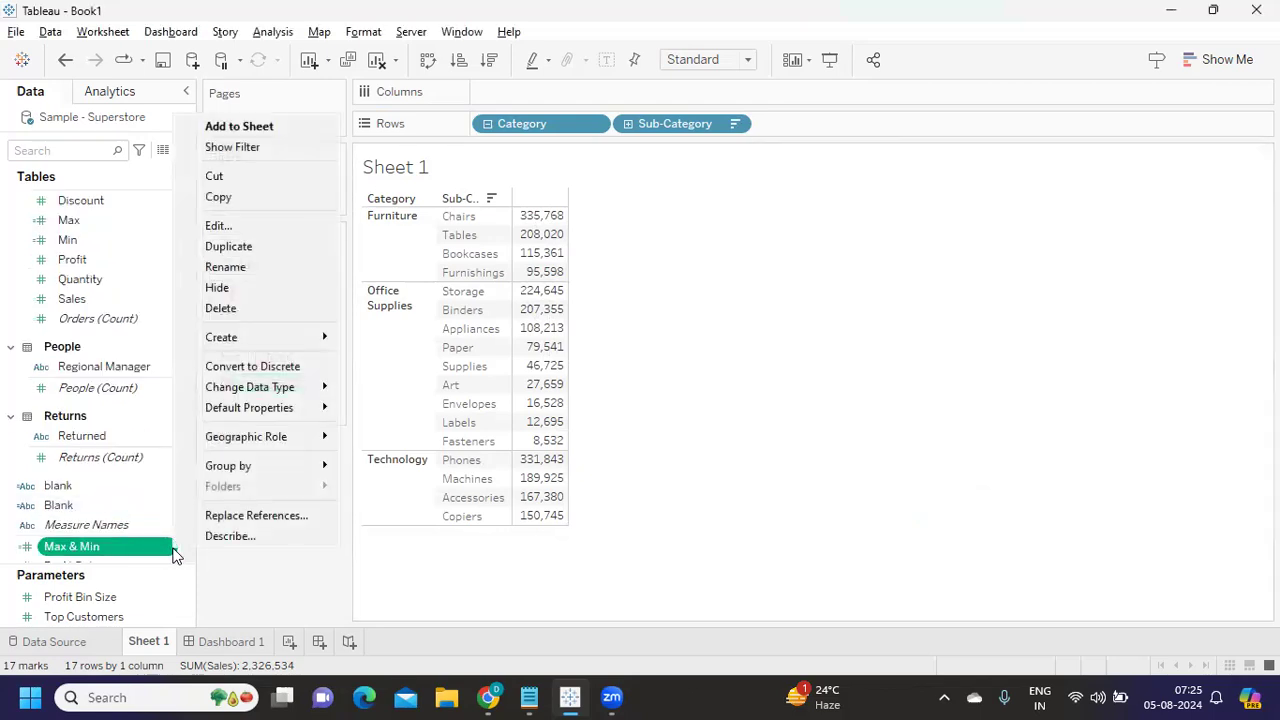
{"action": "left_click", "coordinate": [240, 369]}
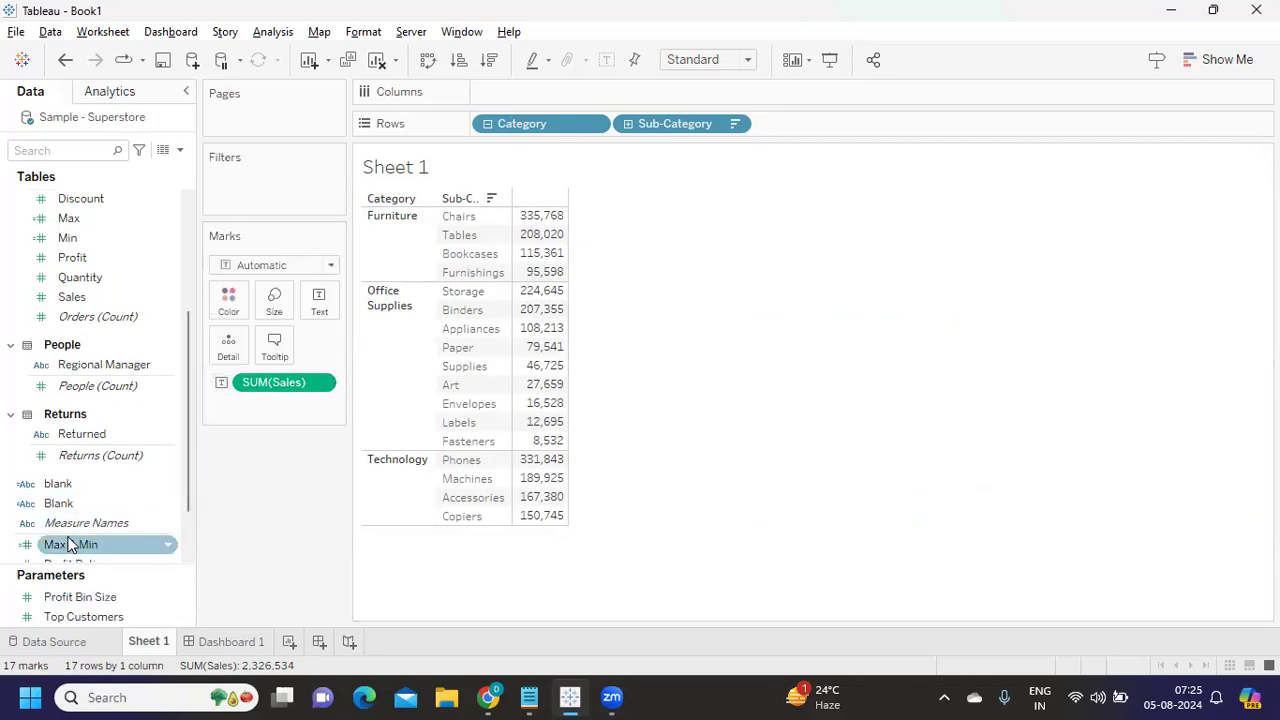
{"action": "left_click_drag", "start_coordinate": [83, 545], "coordinate": [228, 300]}
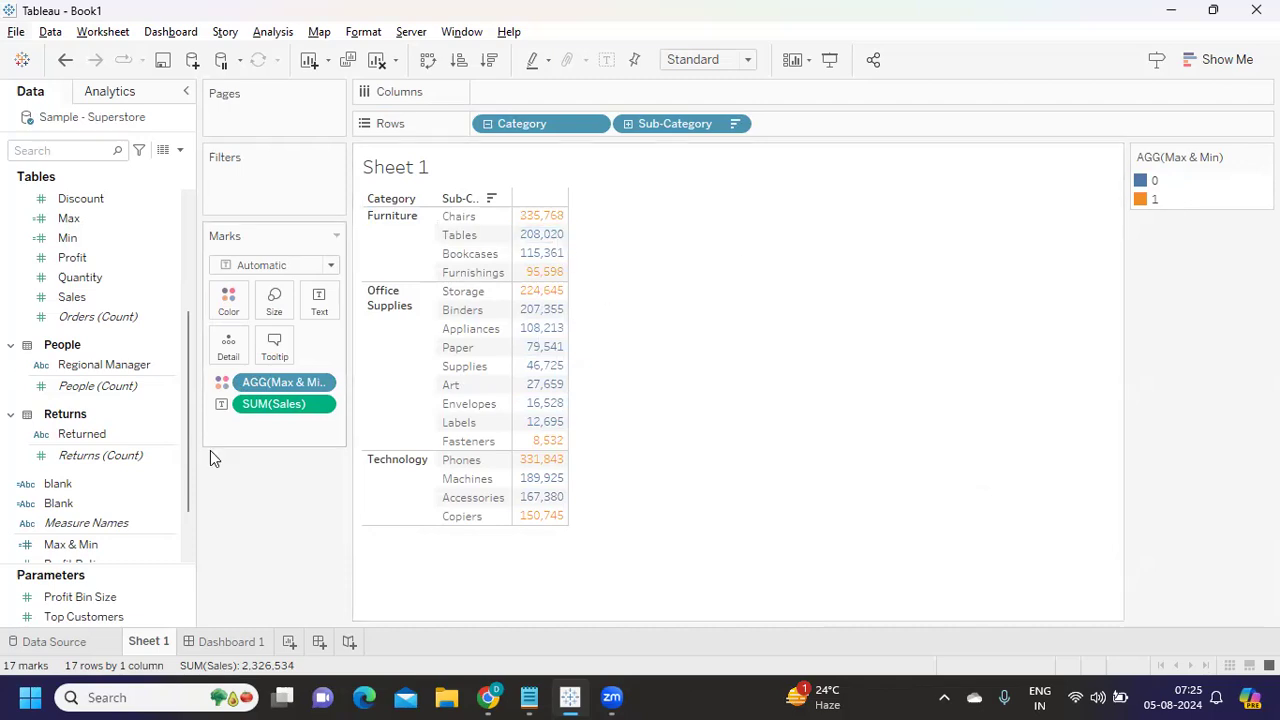
Remove the Max & Min colouring, and read question 3 about the grand total in a stacked bar chart in Notepad
{"action": "left_click_drag", "start_coordinate": [275, 383], "coordinate": [290, 485]}
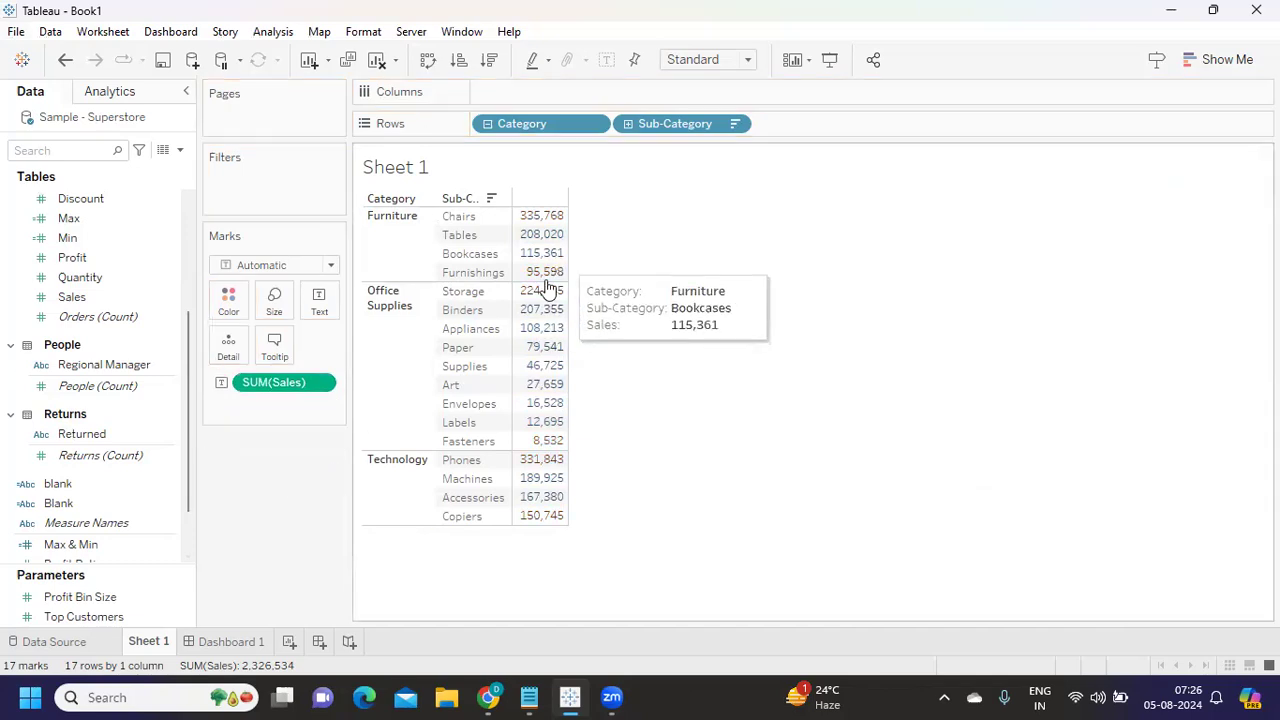
{"action": "key", "text": "alt+Tab"}
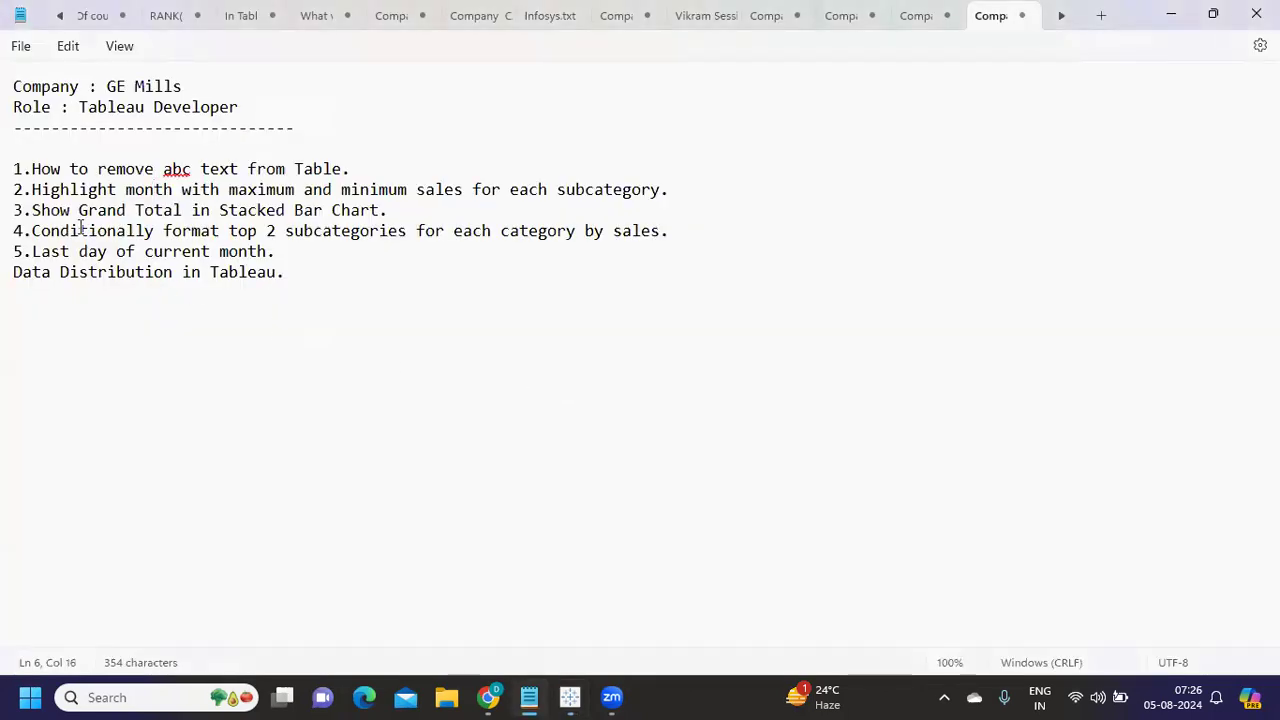
{"action": "left_click_drag", "start_coordinate": [83, 218], "coordinate": [391, 217]}
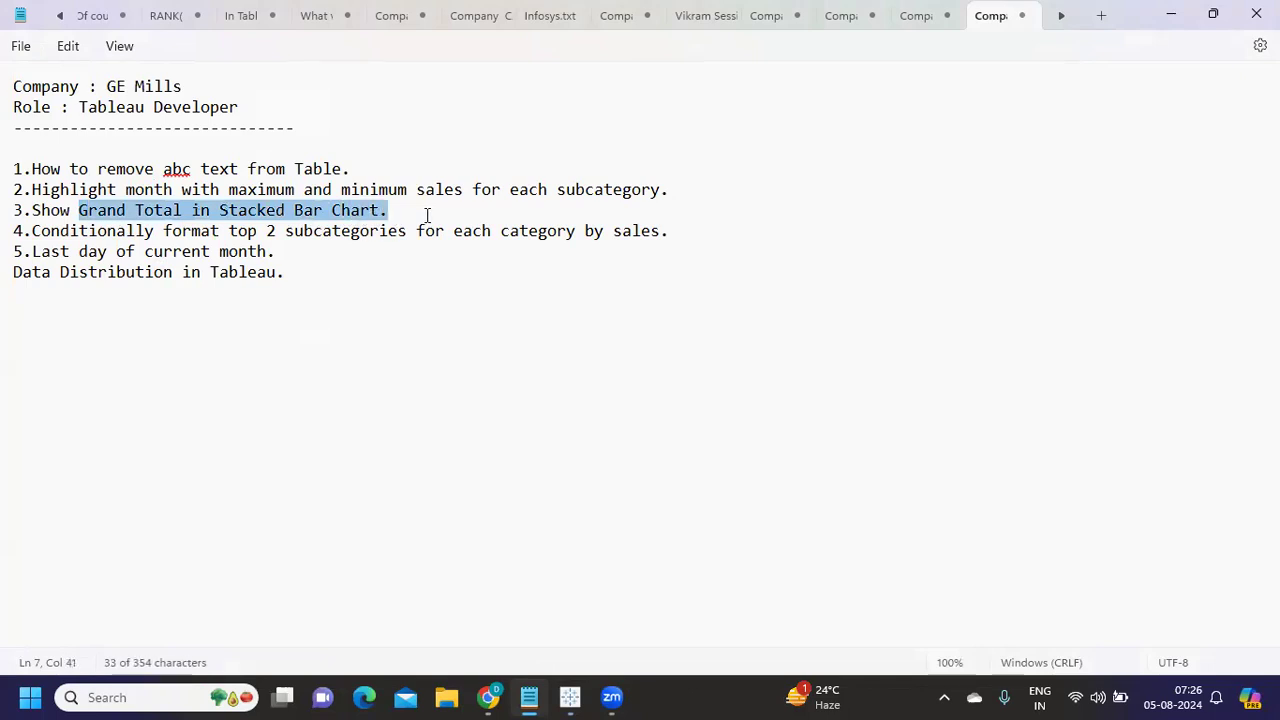
{"action": "left_click", "coordinate": [427, 215]}
{"action": "key", "text": "alt+Tab"}
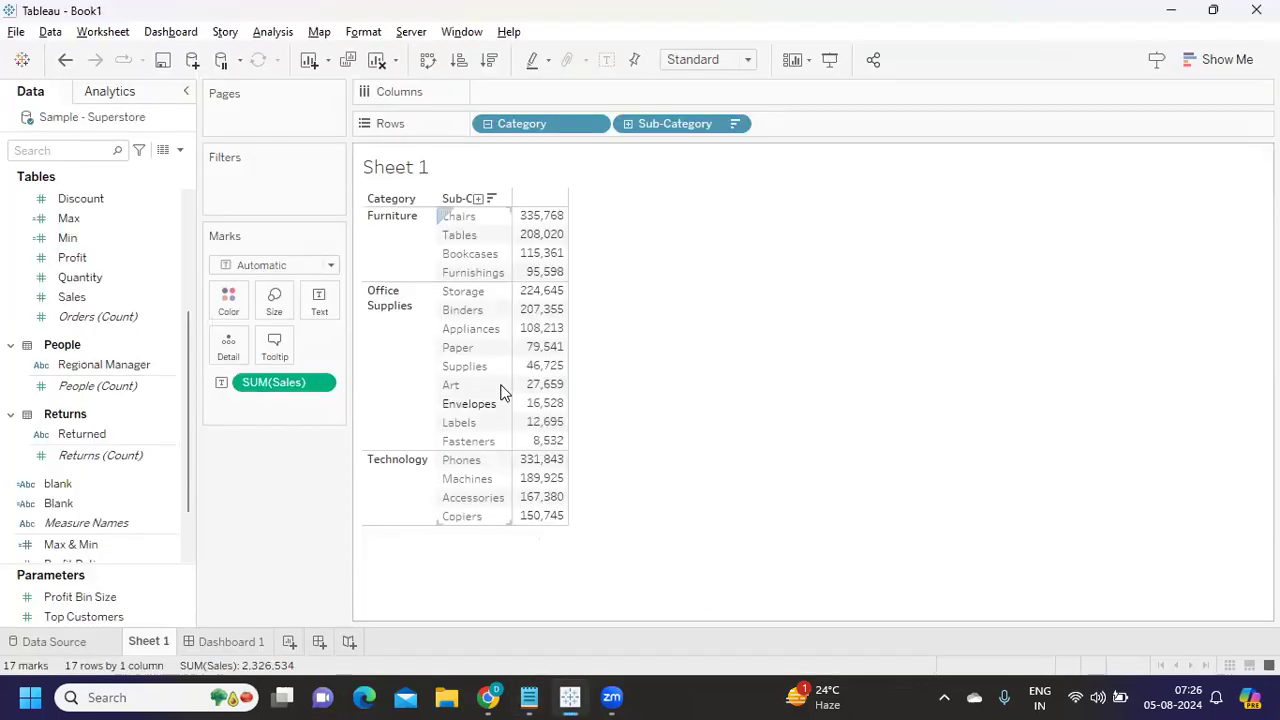
Build a stacked horizontal bar chart of SUM(Sales) coloured by Region, fitted to Entire View
{"action": "left_click_drag", "start_coordinate": [265, 387], "coordinate": [516, 95]}
{"action": "left_click", "coordinate": [18, 147]}
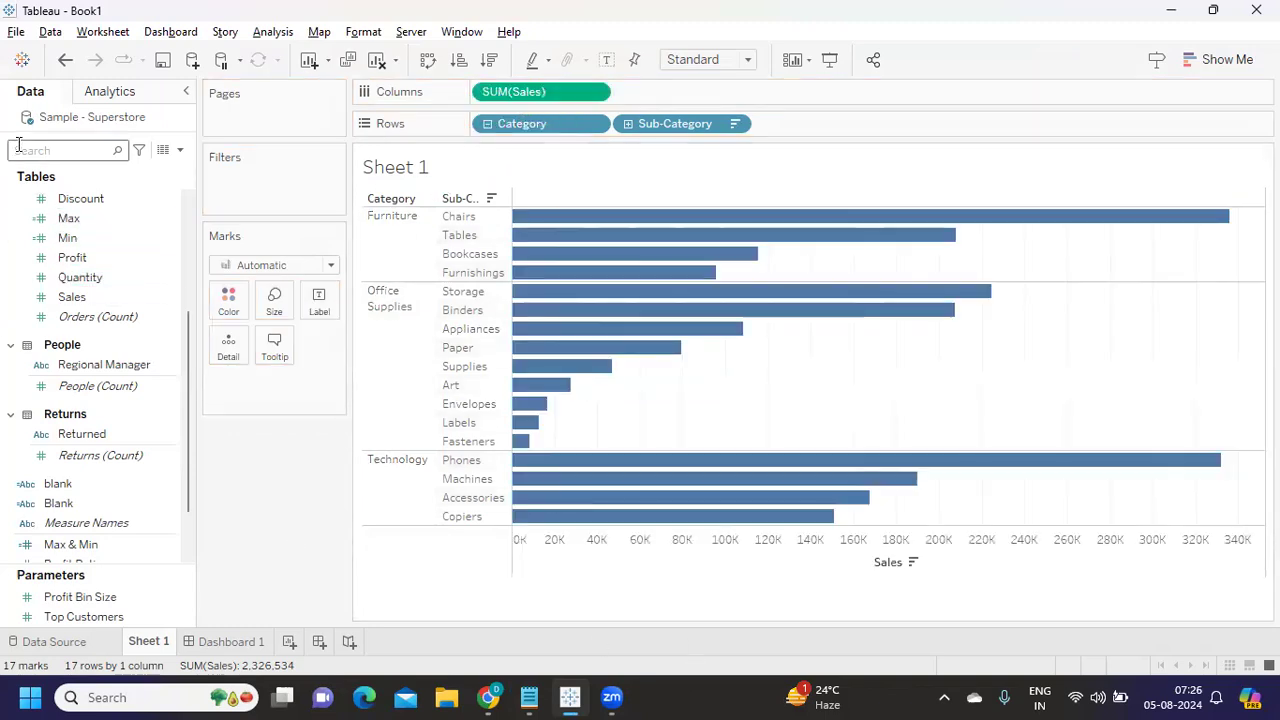
{"action": "type", "text": "re"}
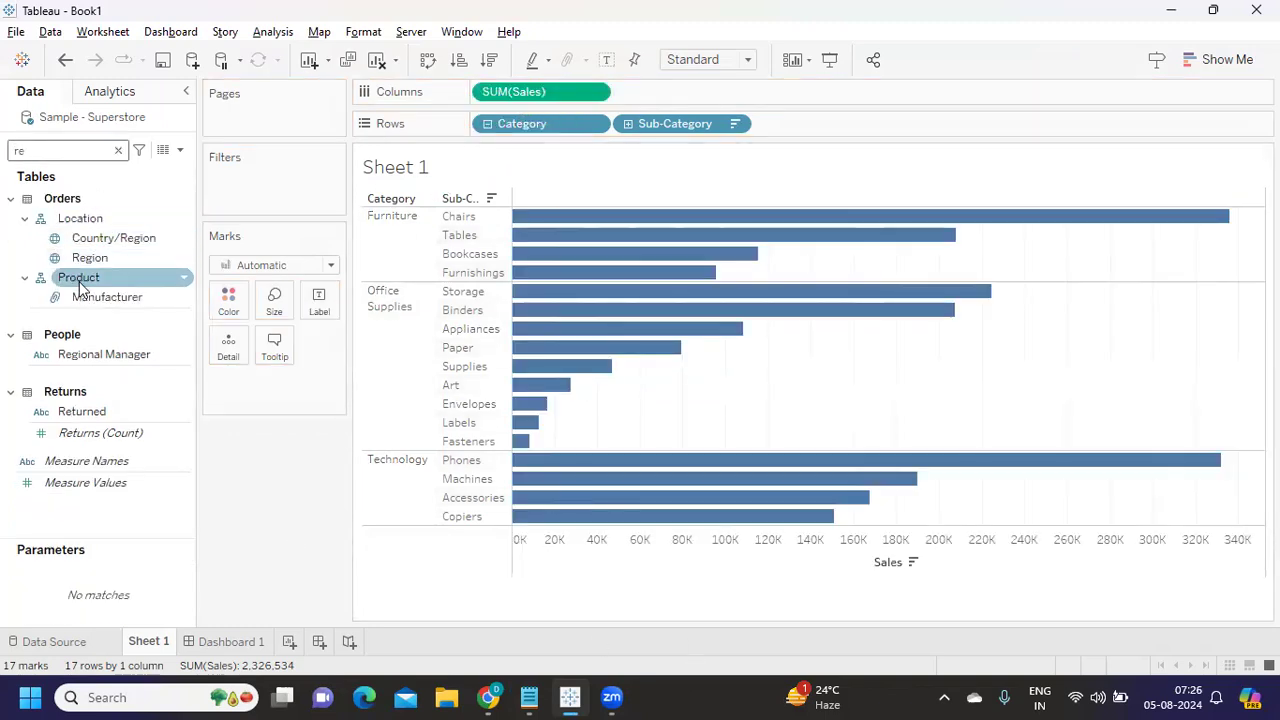
{"action": "left_click_drag", "start_coordinate": [88, 262], "coordinate": [226, 302]}
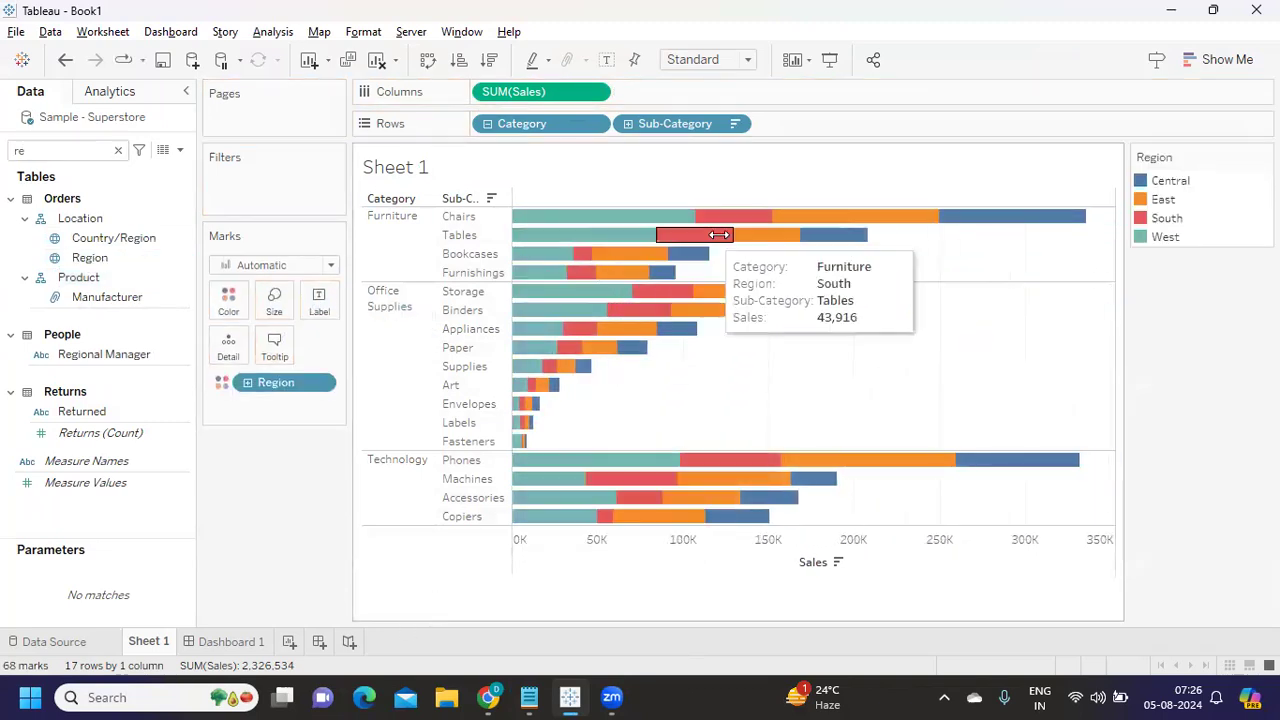
{"action": "left_click", "coordinate": [710, 59]}
{"action": "left_click", "coordinate": [712, 128]}
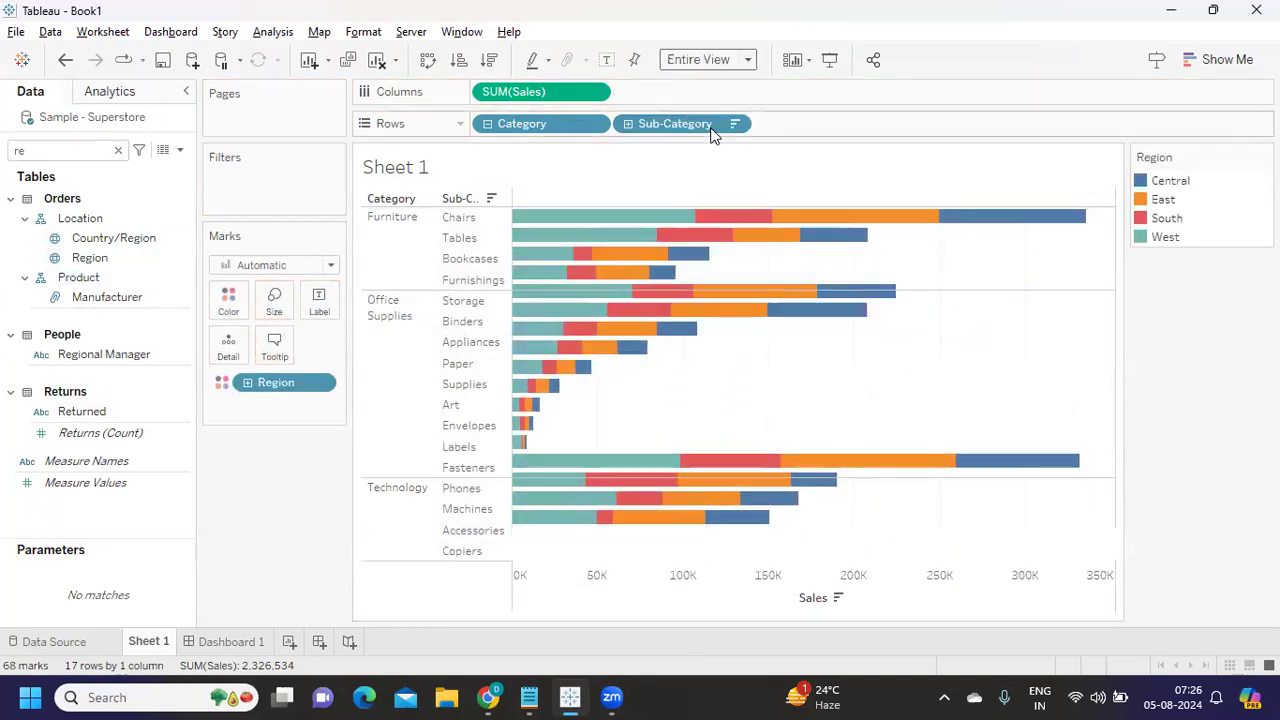
Reread the wording of question 3 in Notepad and return to the Tableau worksheet
{"action": "key", "text": "alt+Tab"}
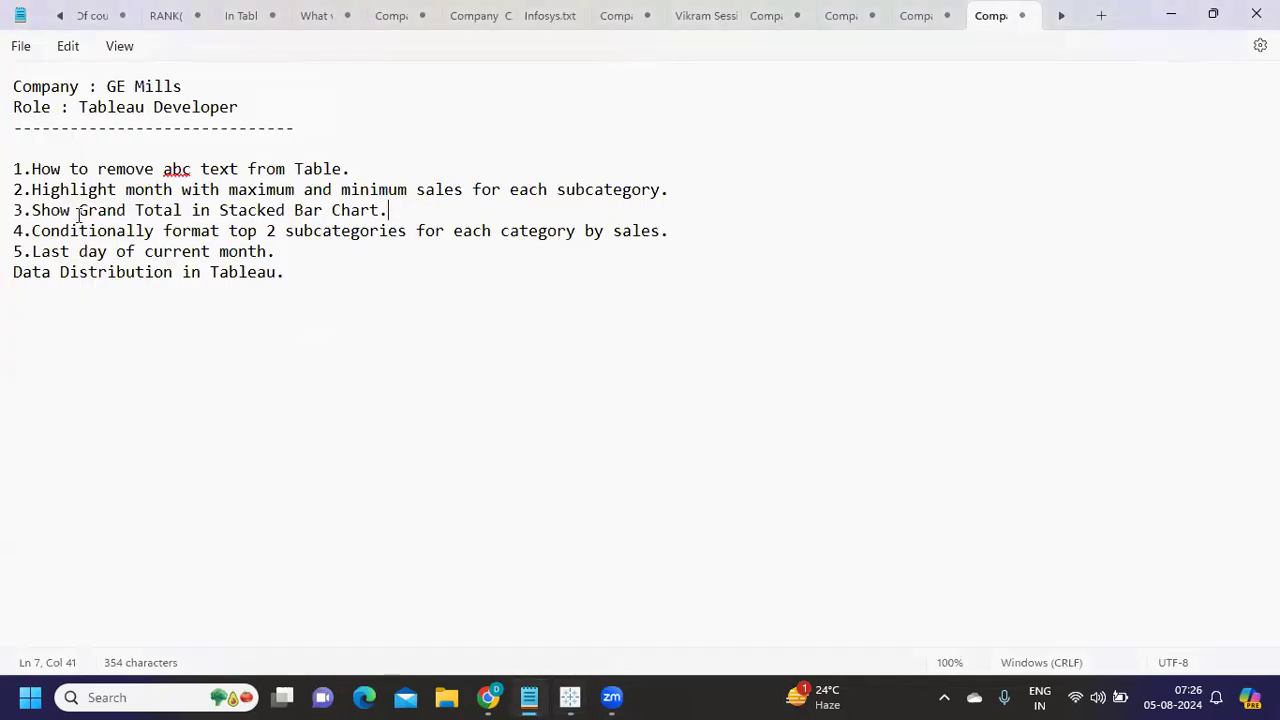
{"action": "left_click_drag", "start_coordinate": [50, 215], "coordinate": [391, 229]}
{"action": "key", "text": "alt+Tab"}
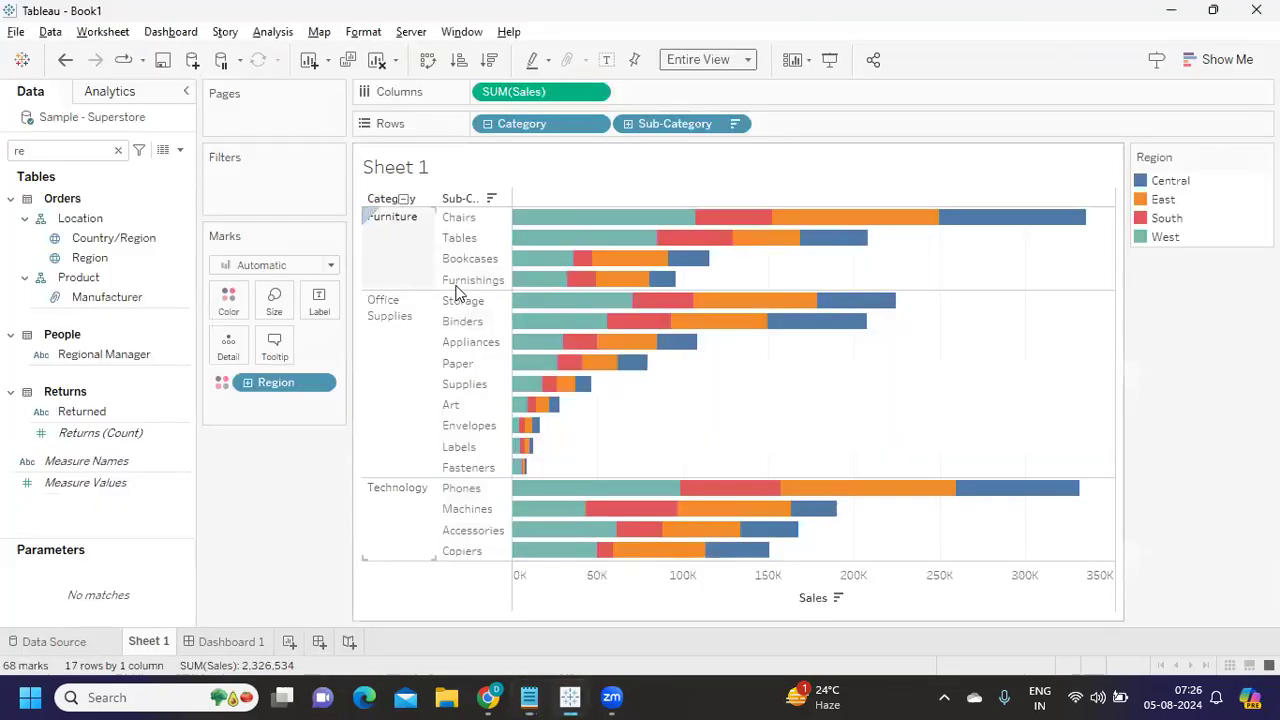
Show mark labels on the stacked bars and turn on column grand totals
{"action": "left_click", "coordinate": [320, 303]}
{"action": "left_click", "coordinate": [360, 344]}
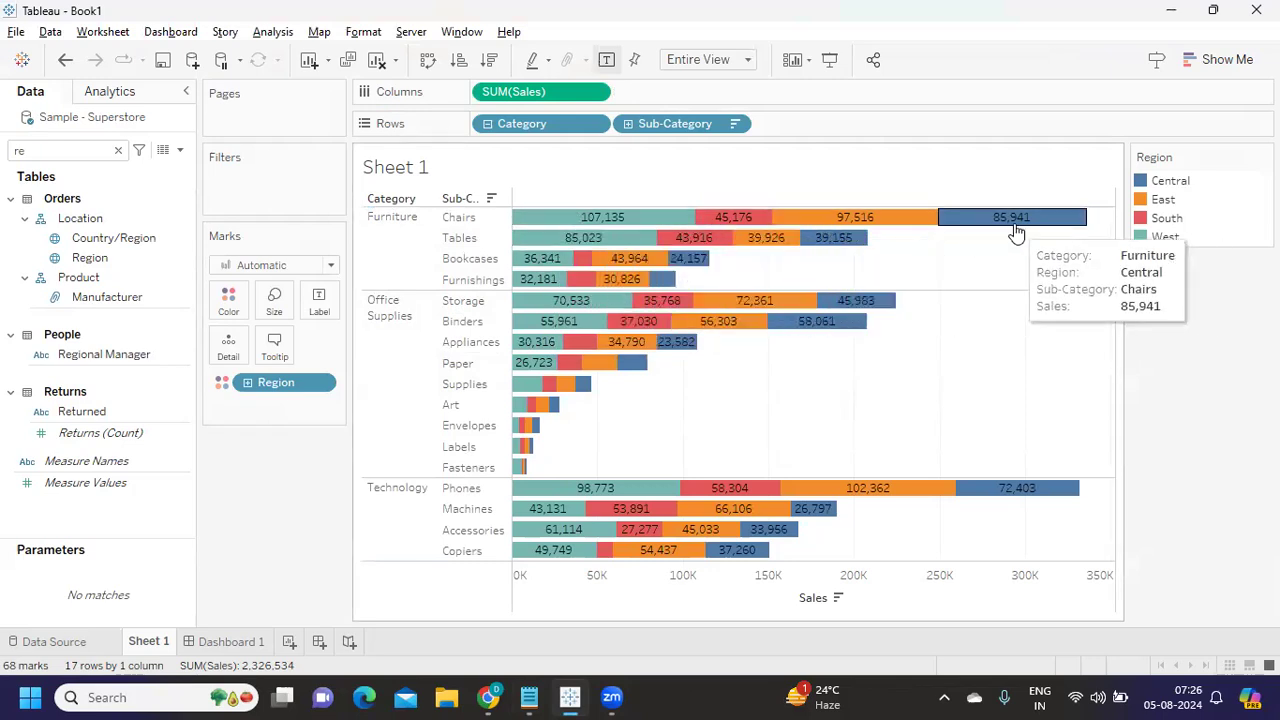
{"action": "left_click", "coordinate": [272, 31]}
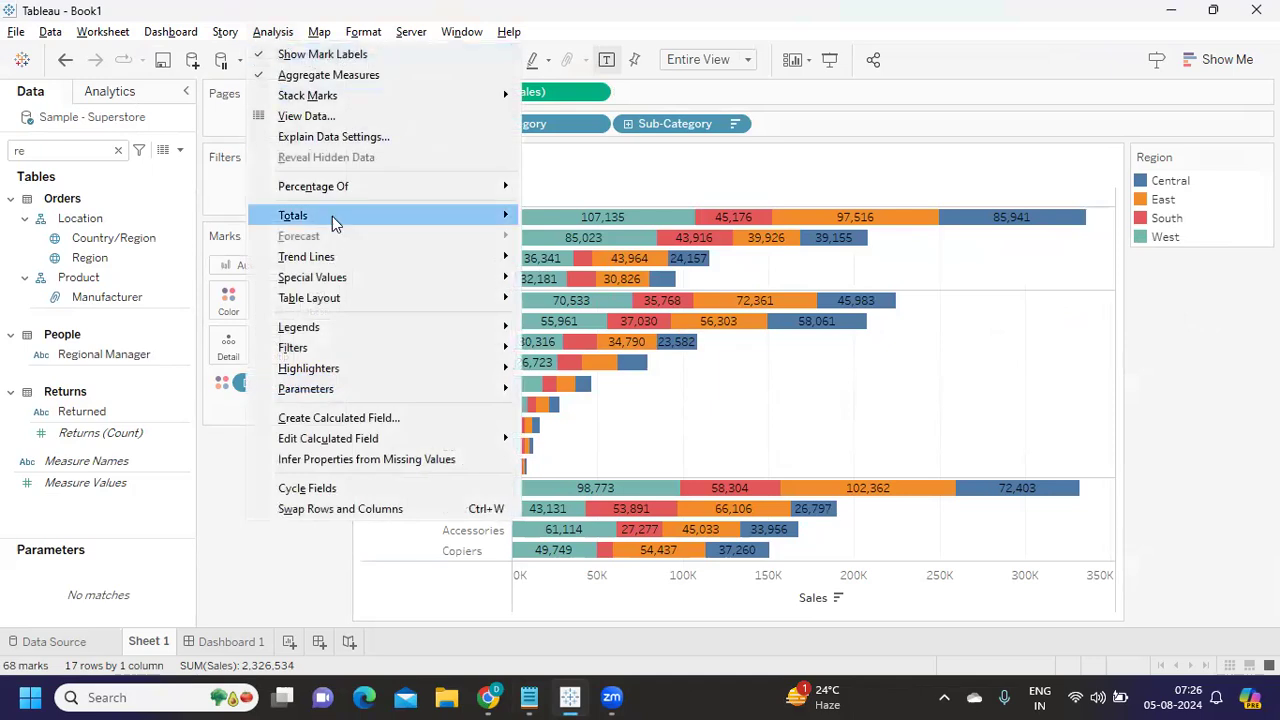
{"action": "mouse_move", "coordinate": [335, 222]}
{"action": "left_click", "coordinate": [580, 236]}
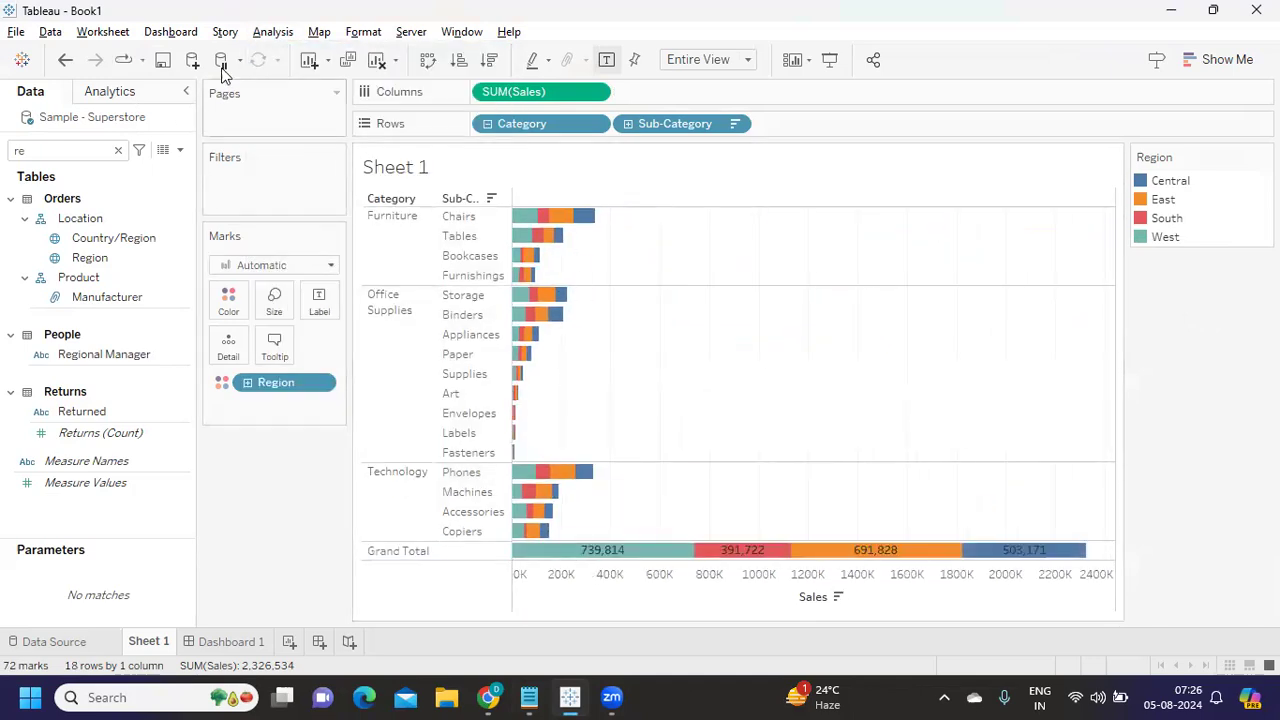
Add subtotals for all categories to the stacked bar chart
{"action": "left_click", "coordinate": [272, 31]}
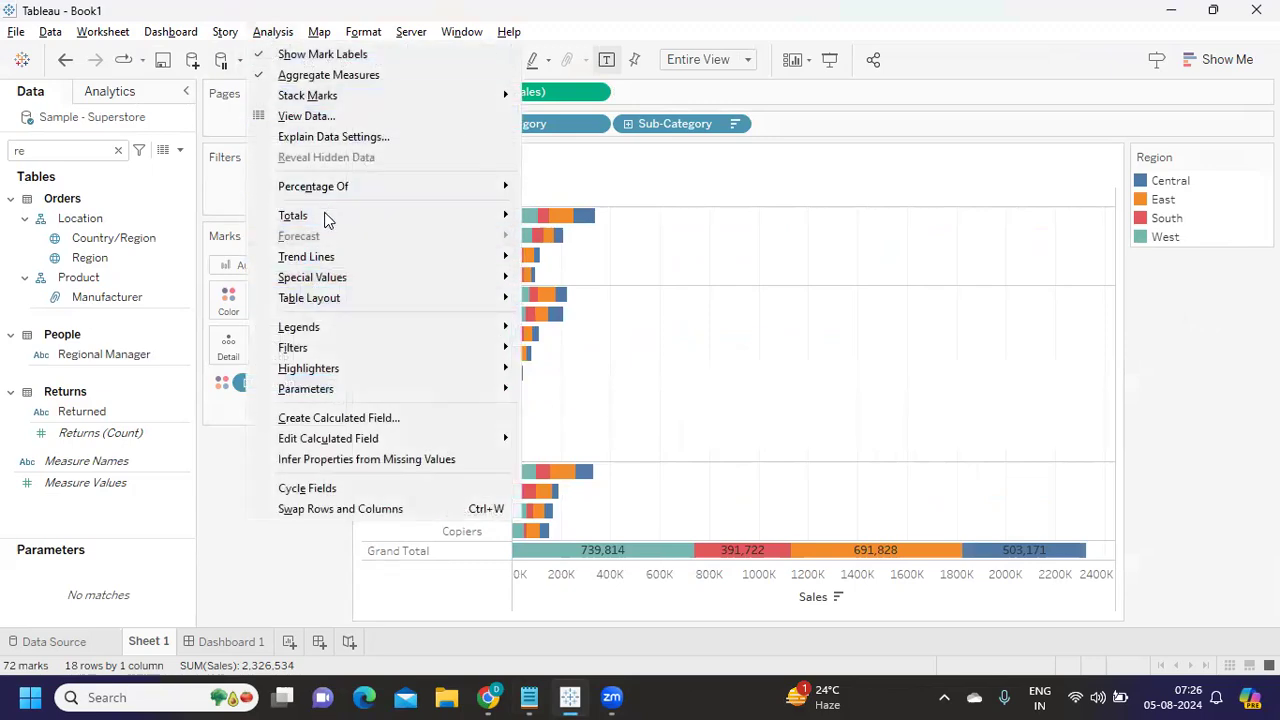
{"action": "mouse_move", "coordinate": [324, 219]}
{"action": "left_click", "coordinate": [612, 306]}
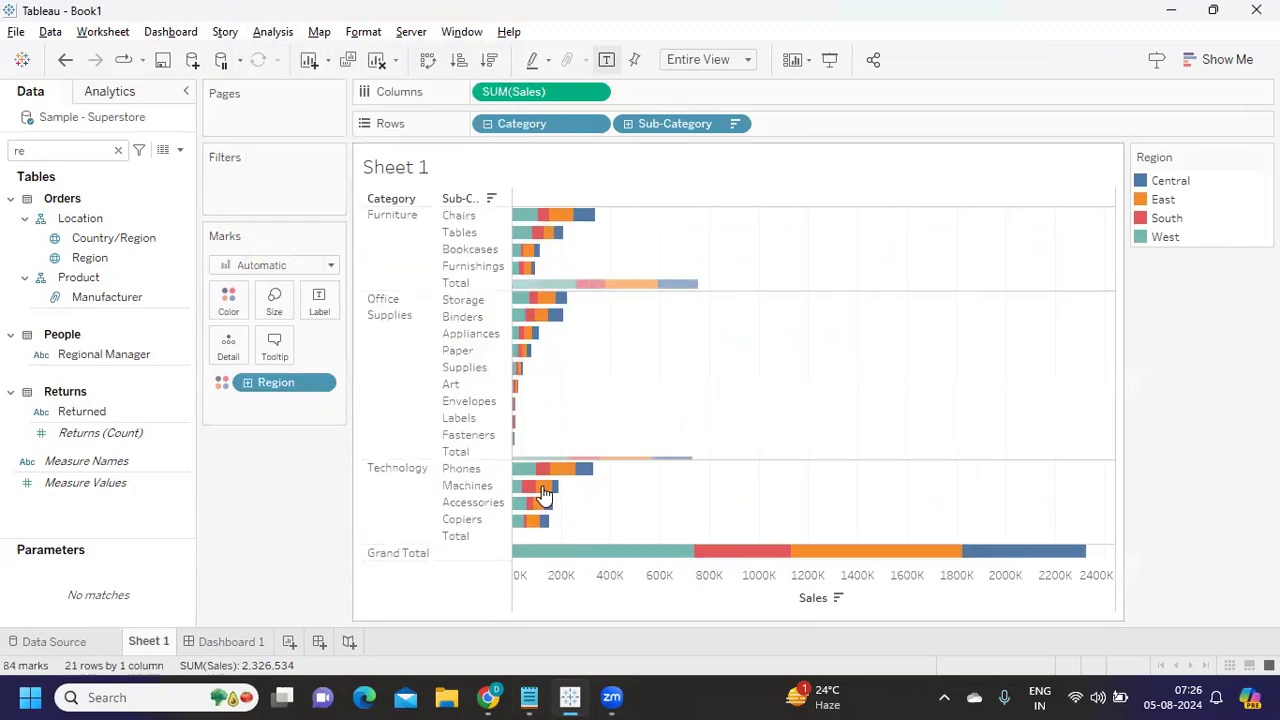
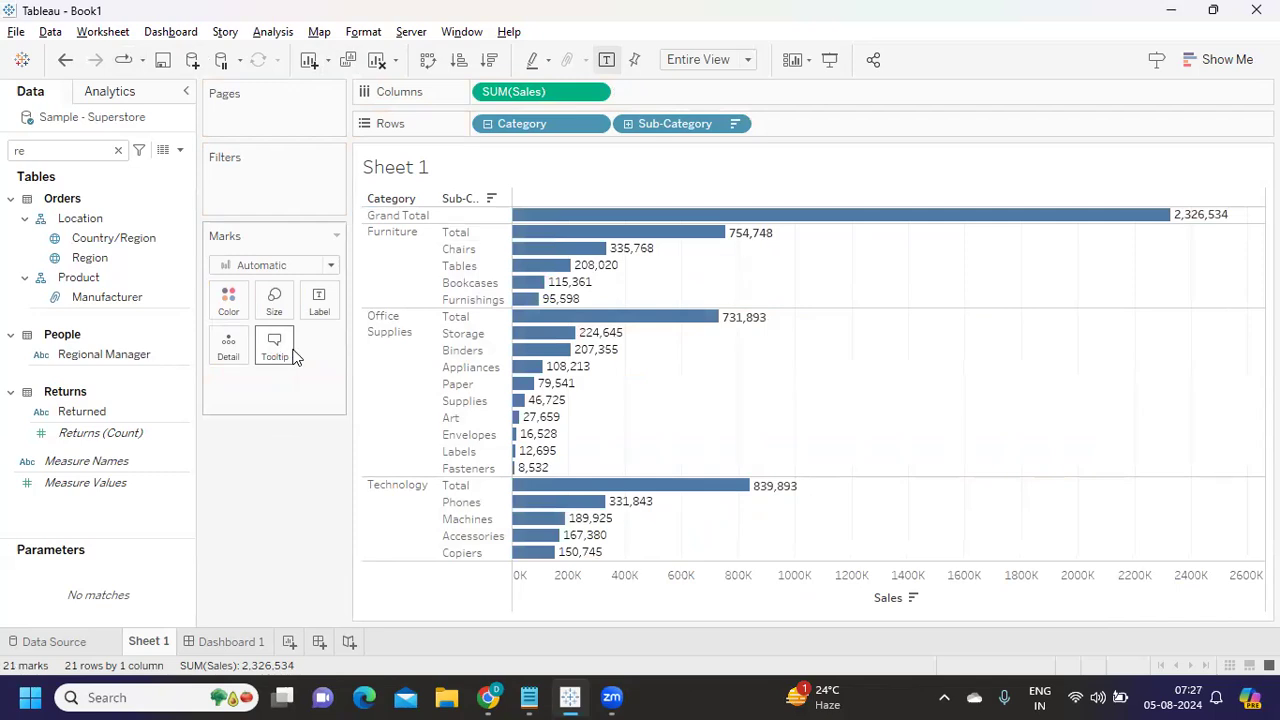
Place Region on the bars as a label and remove all subtotals from the chart
{"action": "left_click_drag", "start_coordinate": [95, 257], "coordinate": [243, 440]}
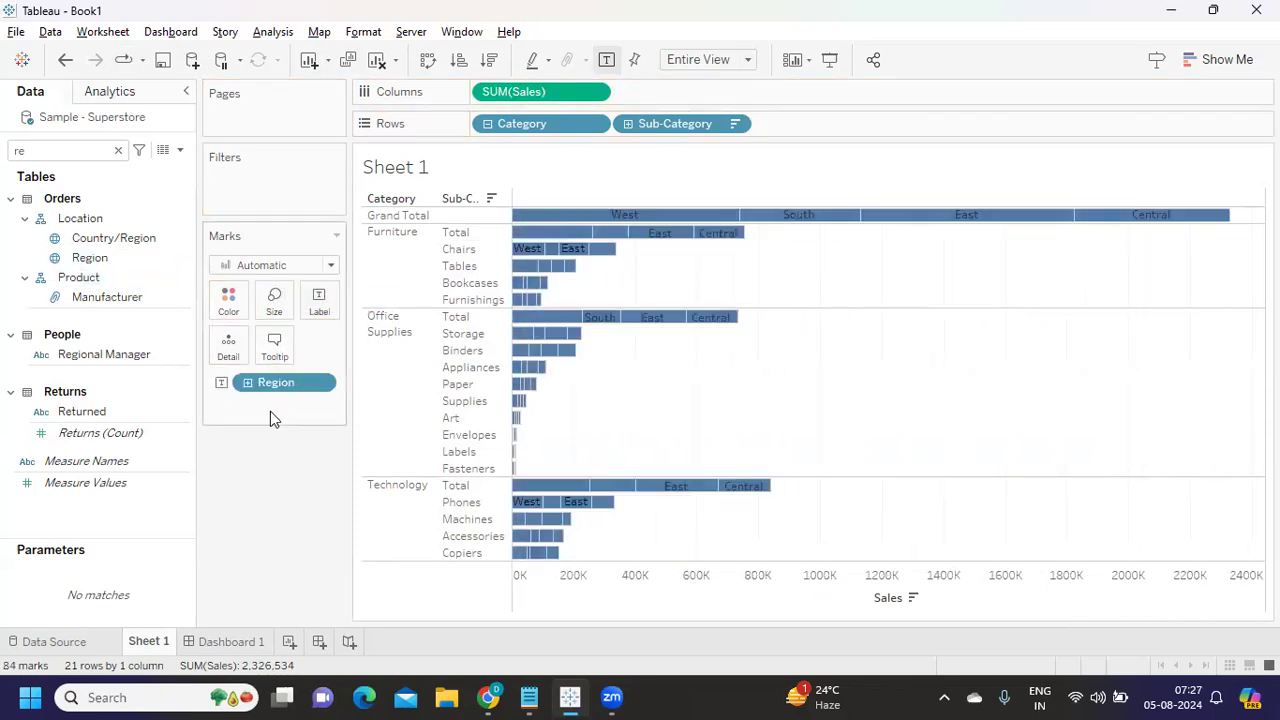
{"action": "left_click", "coordinate": [270, 32]}
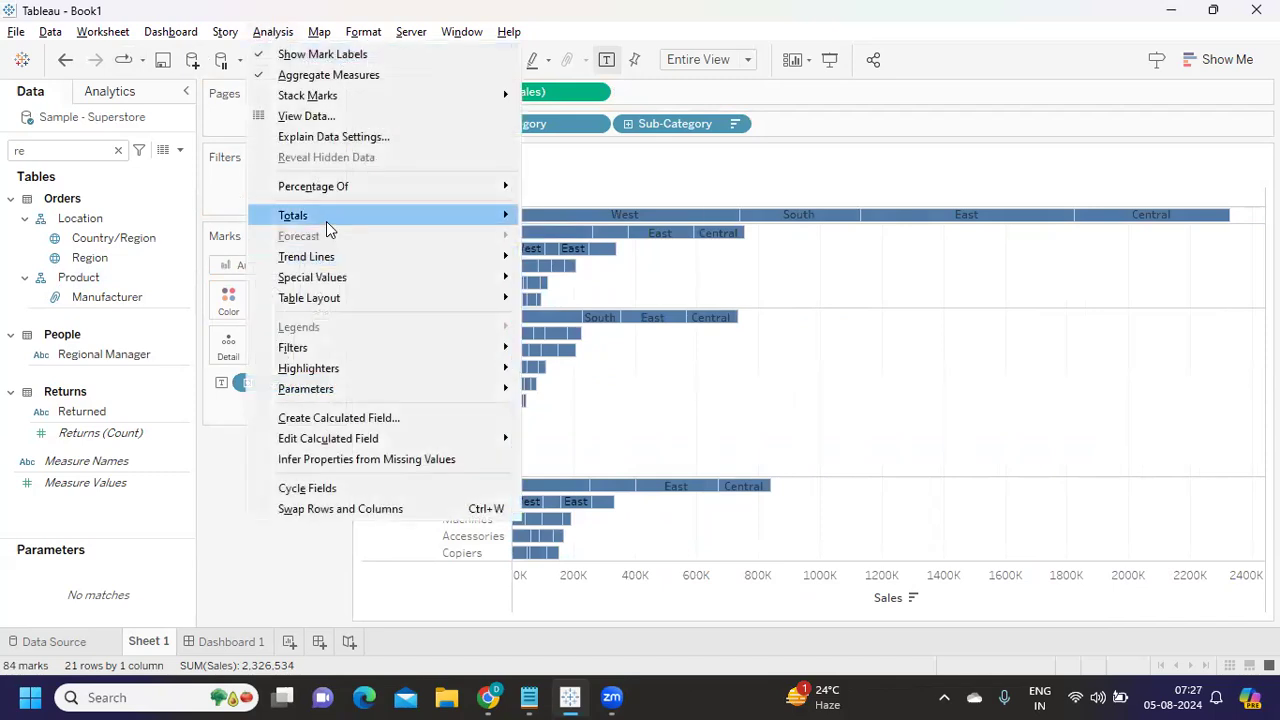
{"action": "mouse_move", "coordinate": [330, 220]}
{"action": "left_click", "coordinate": [612, 328]}
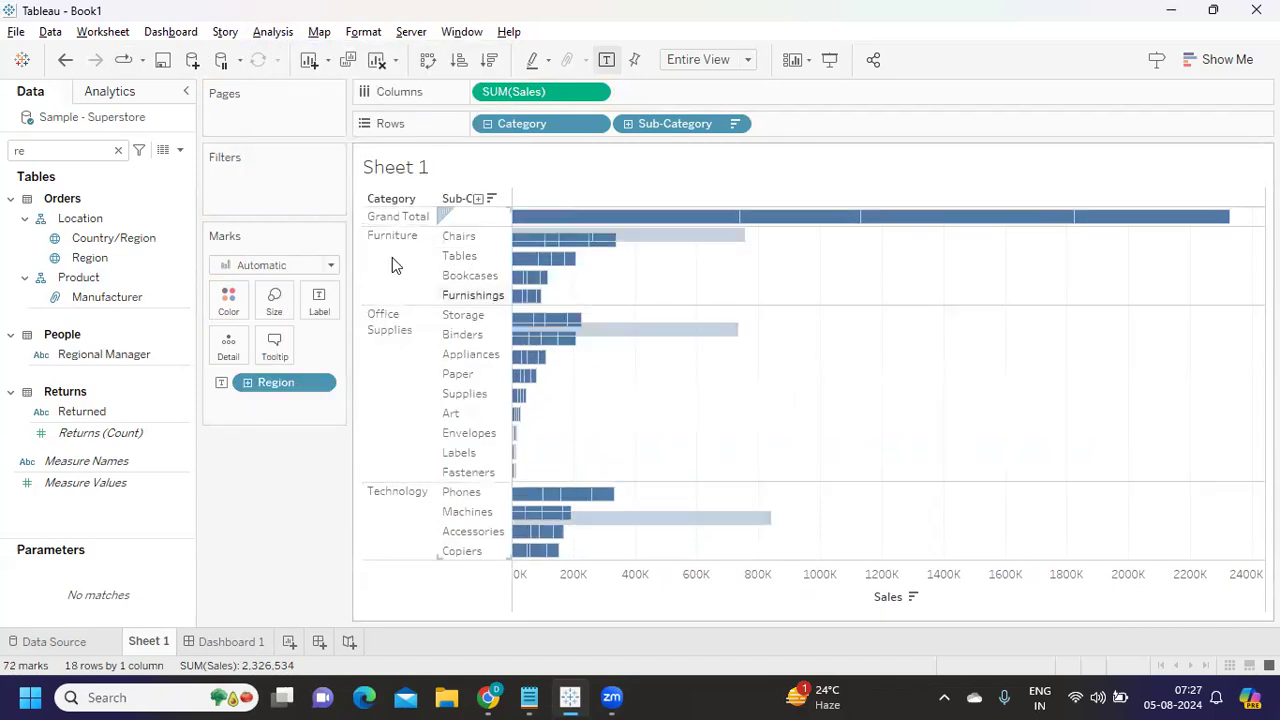
Turn off the column grand totals and the option that places column totals at the top
{"action": "left_click", "coordinate": [273, 32]}
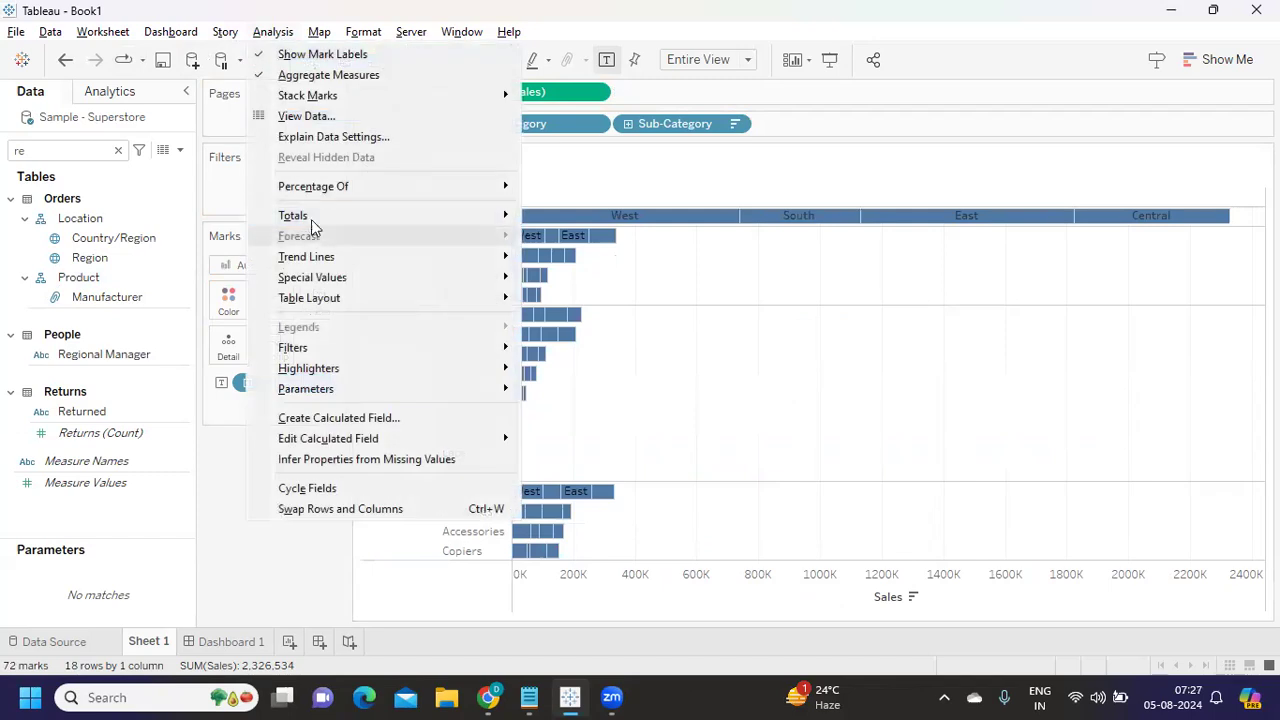
{"action": "mouse_move", "coordinate": [320, 222]}
{"action": "left_click", "coordinate": [590, 236]}
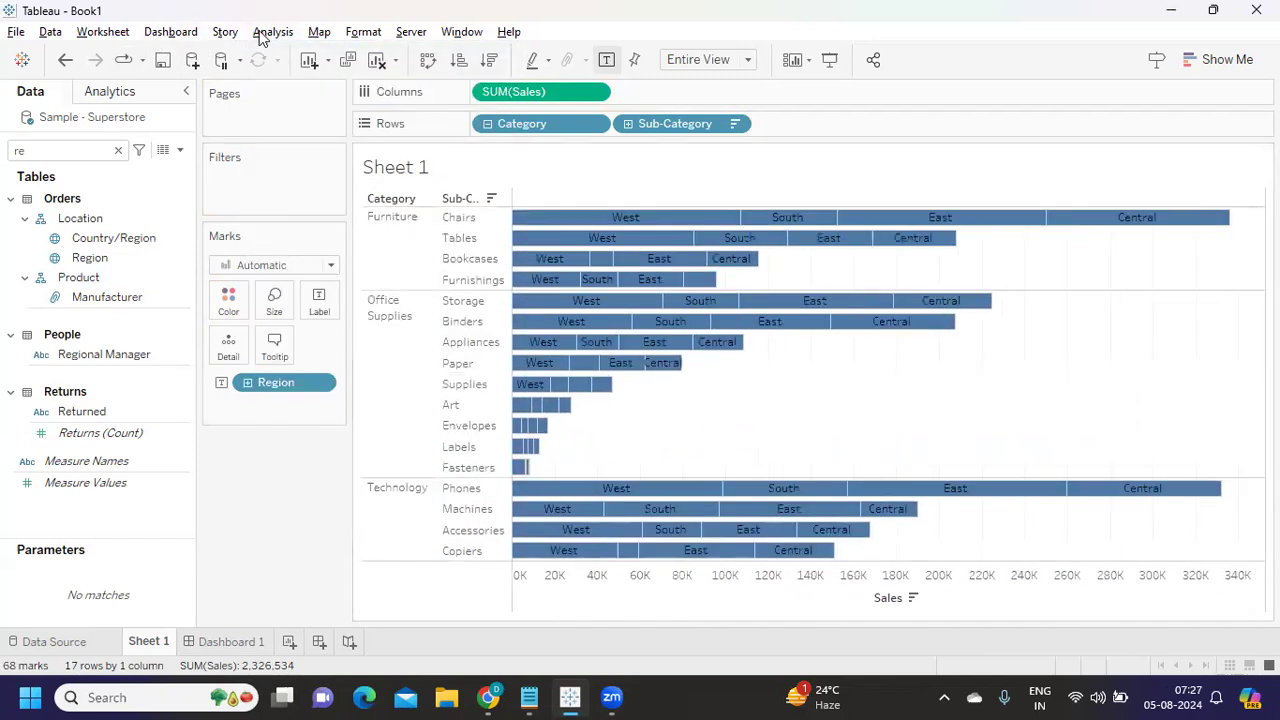
{"action": "left_click", "coordinate": [277, 34]}
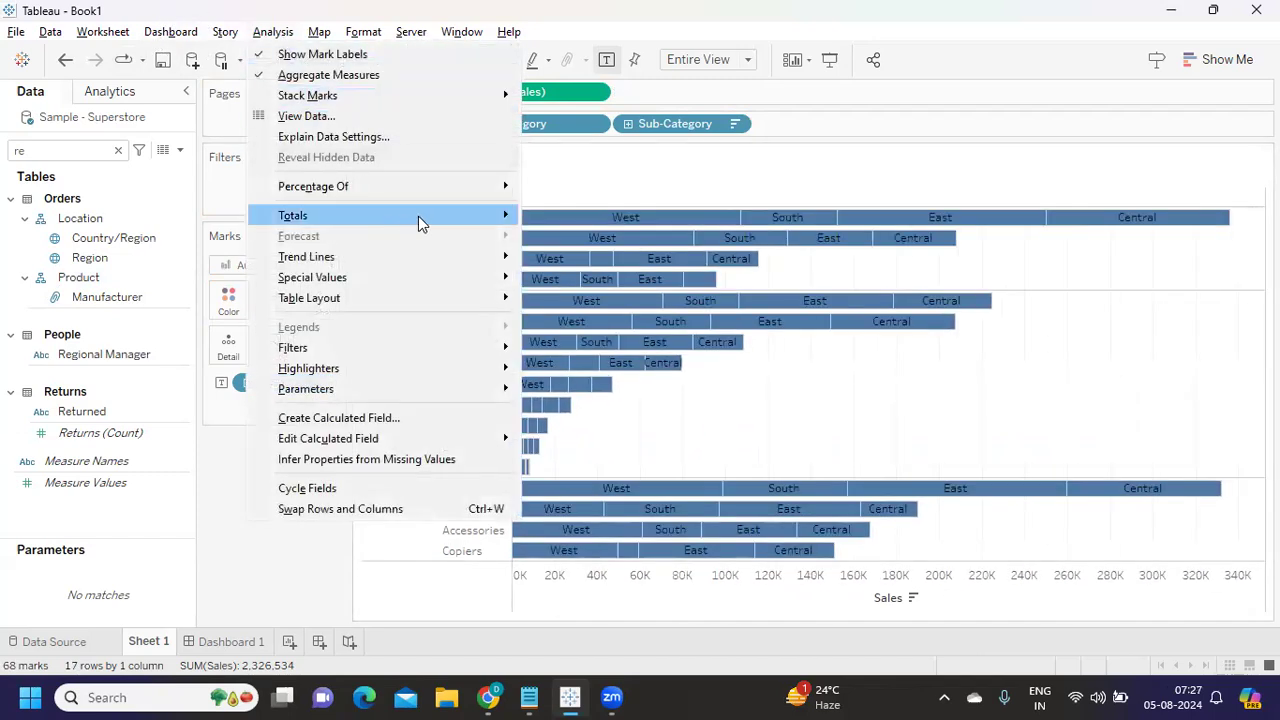
{"action": "mouse_move", "coordinate": [420, 217]}
{"action": "left_click", "coordinate": [596, 277]}
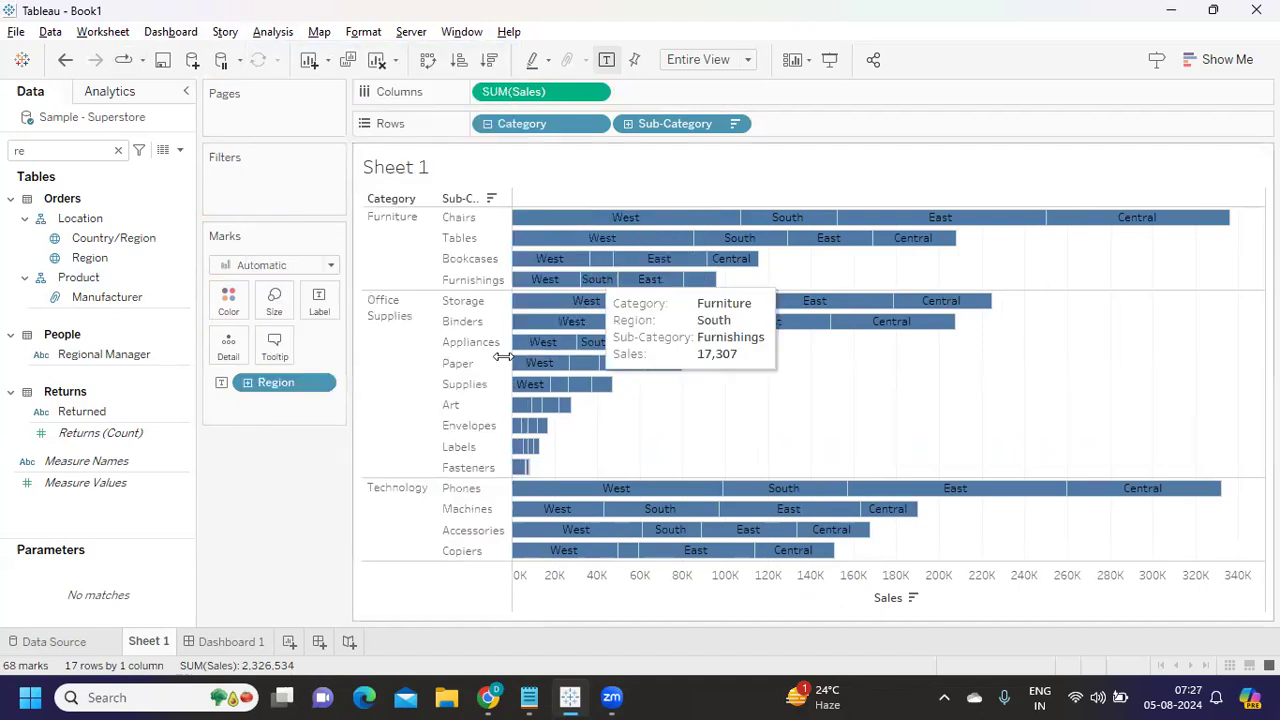
Remove Region from the marks, find the Sales field with the search text sa, and label the bars with SUM(Sales)
{"action": "left_click_drag", "start_coordinate": [263, 382], "coordinate": [260, 453]}
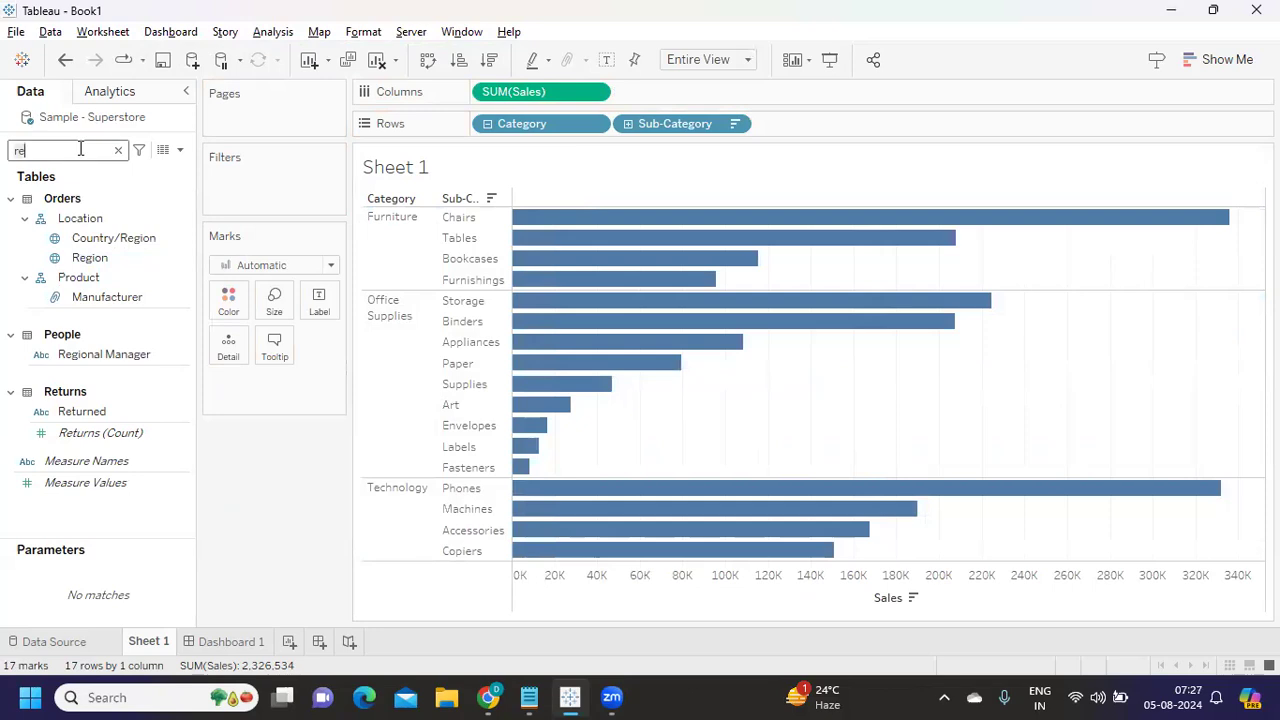
{"action": "key", "text": "BackSpace"}
{"action": "key", "text": "BackSpace"}
{"action": "type", "text": "s"}
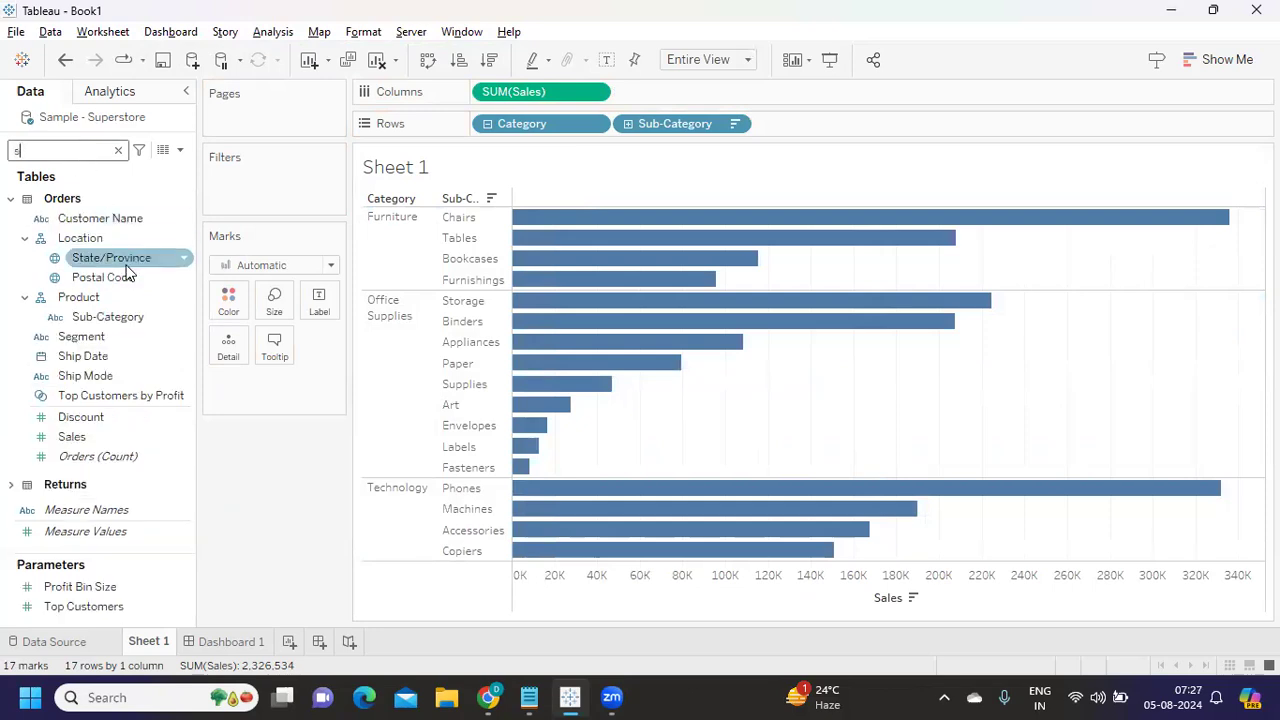
{"action": "type", "text": "a"}
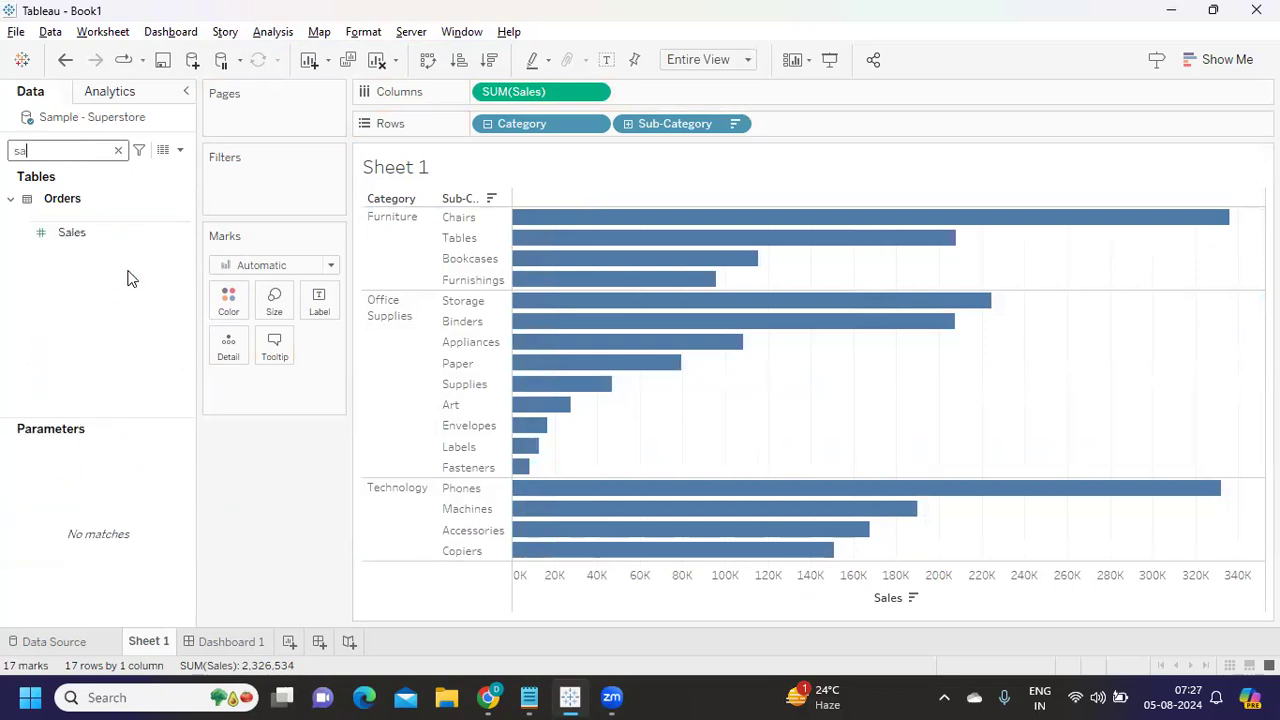
{"action": "left_click_drag", "start_coordinate": [72, 235], "coordinate": [320, 309]}
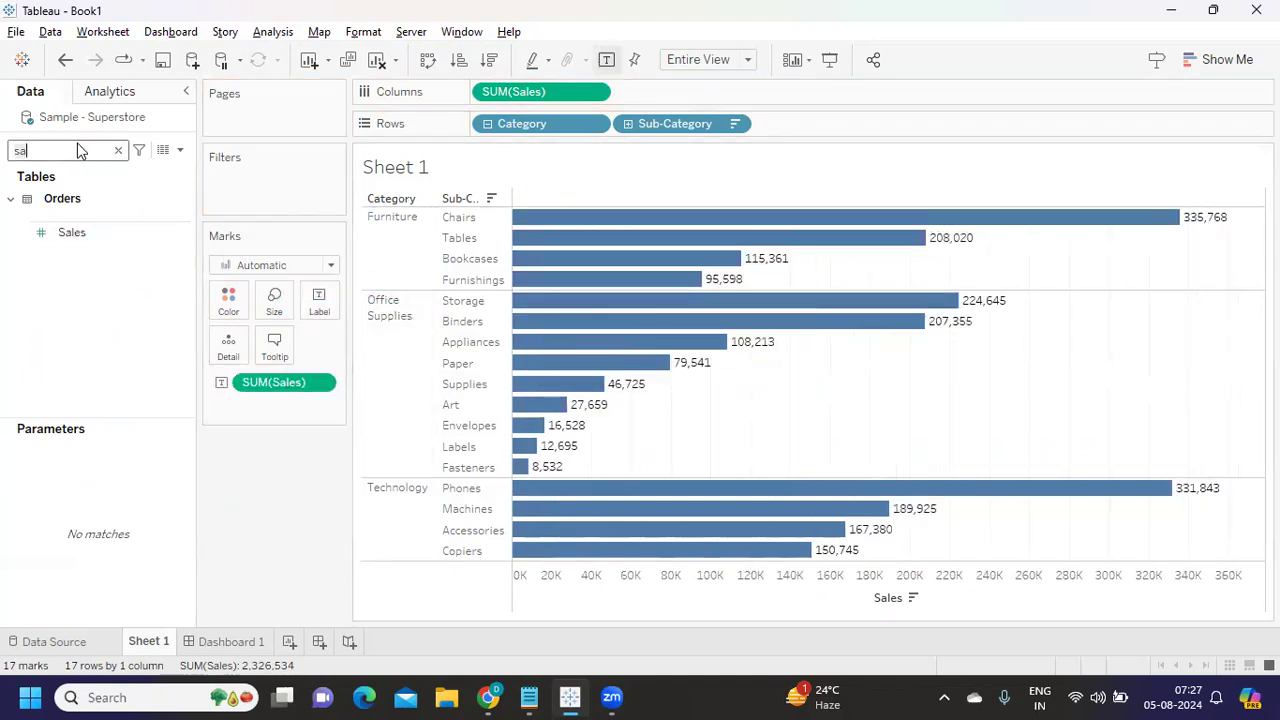
Find Region with the search text re and colour the labelled bars by it
{"action": "key", "text": "BackSpace"}
{"action": "key", "text": "BackSpace"}
{"action": "type", "text": "re"}
{"action": "left_click_drag", "start_coordinate": [90, 257], "coordinate": [220, 310]}
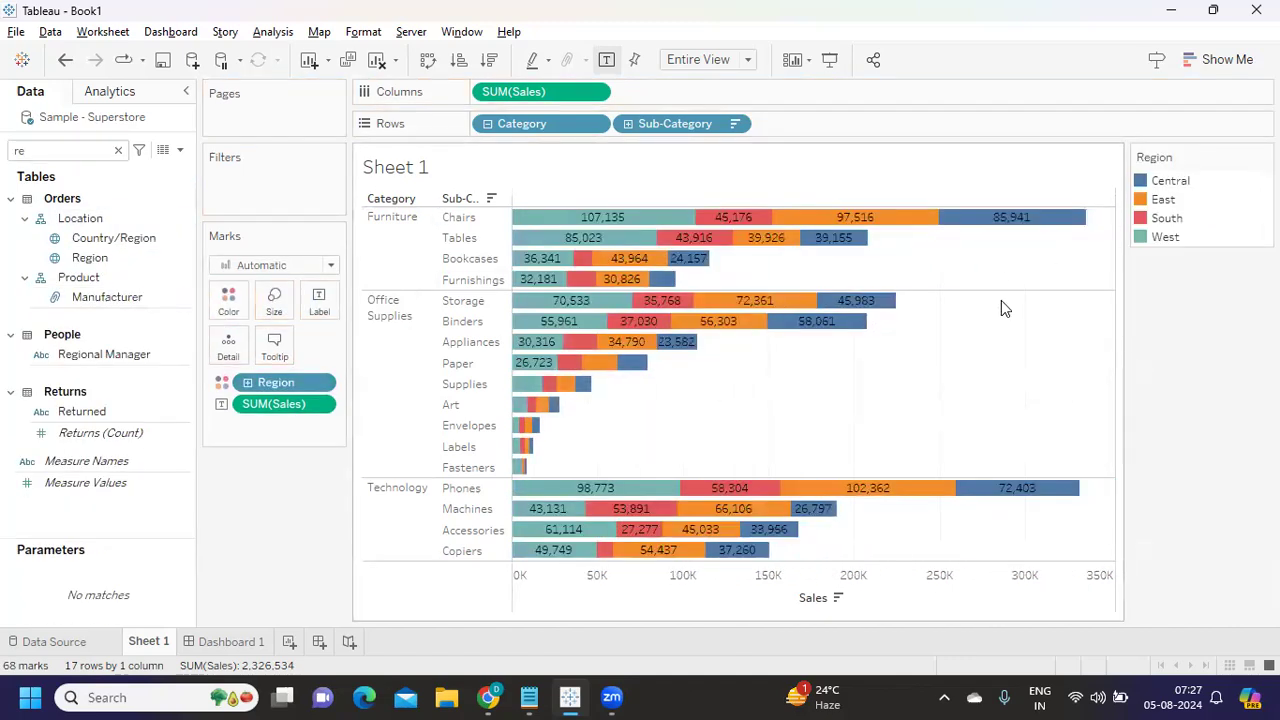
Add a per-cell reference line to the Sales axis showing the Total of SUM(Sales), labelled with its value
{"action": "right_click", "coordinate": [875, 590]}
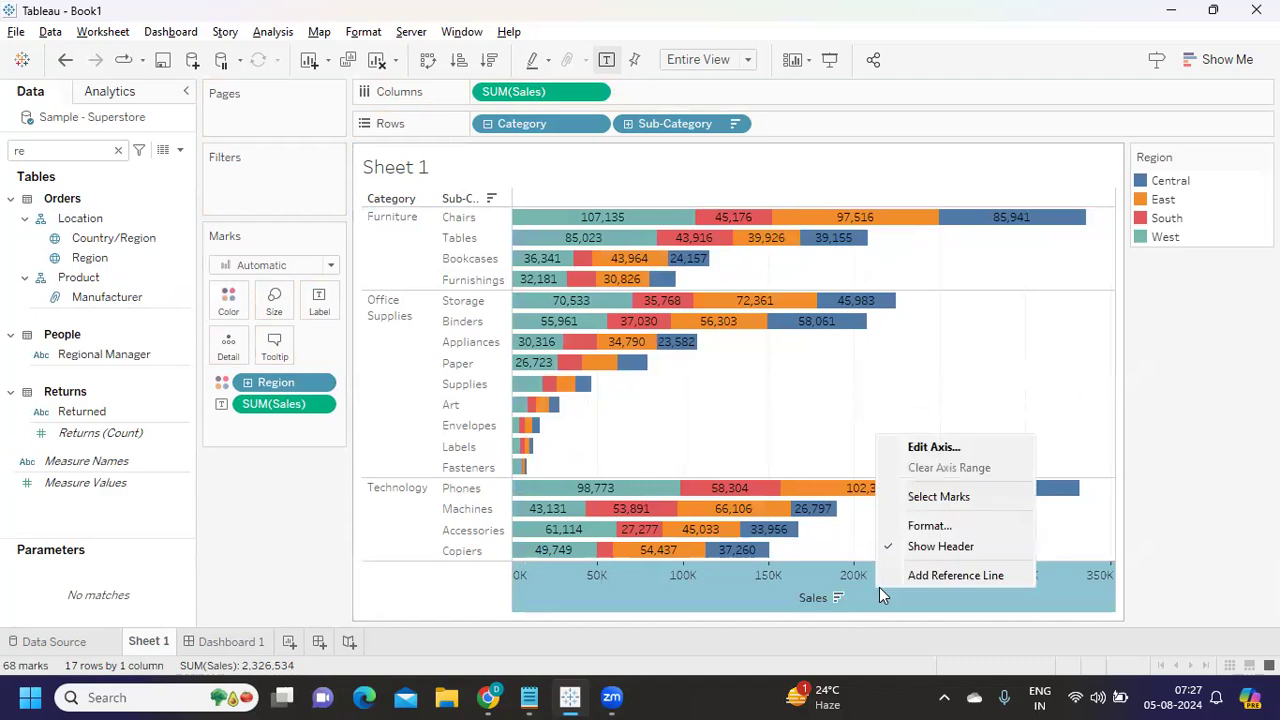
{"action": "left_click", "coordinate": [911, 579]}
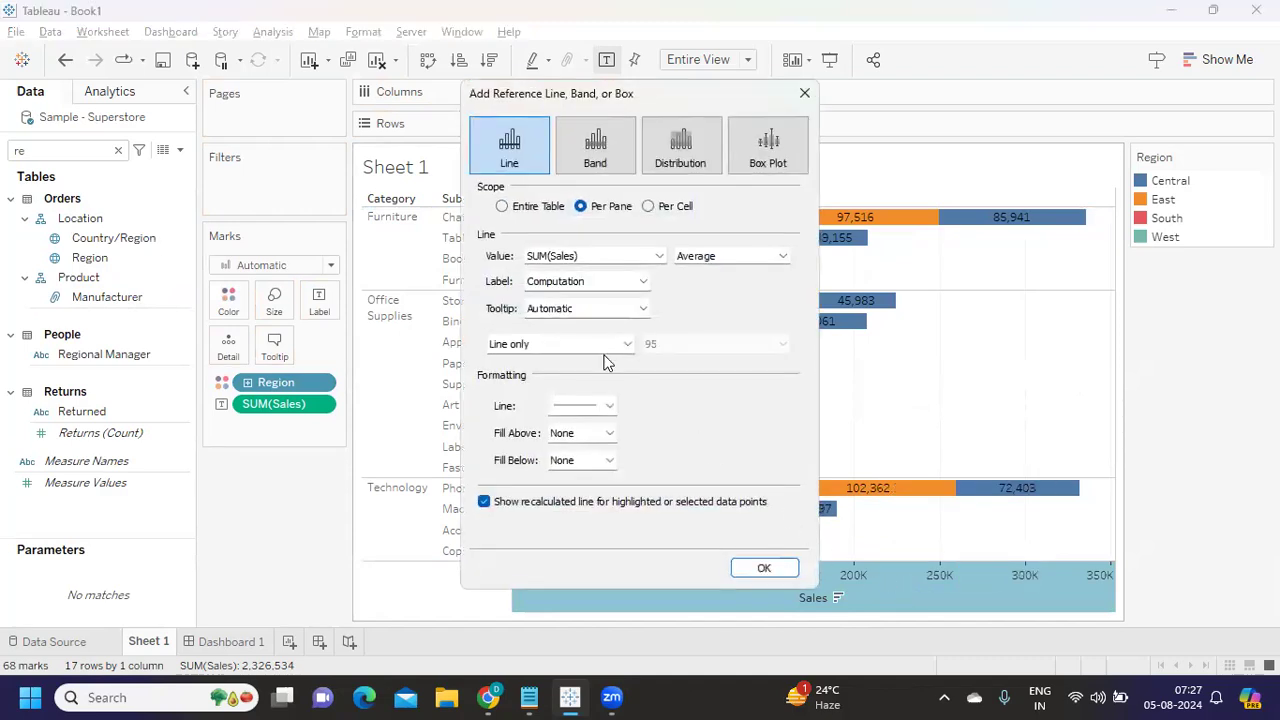
{"action": "left_click", "coordinate": [699, 256]}
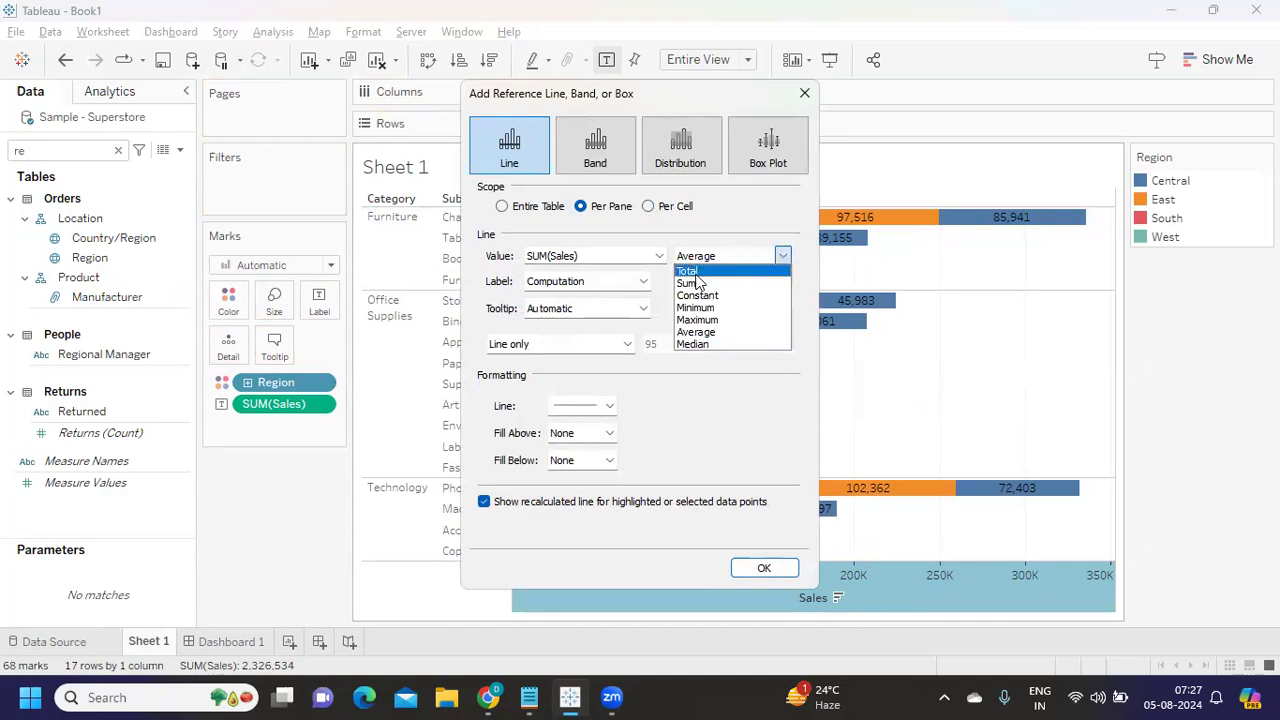
{"action": "left_click", "coordinate": [696, 274]}
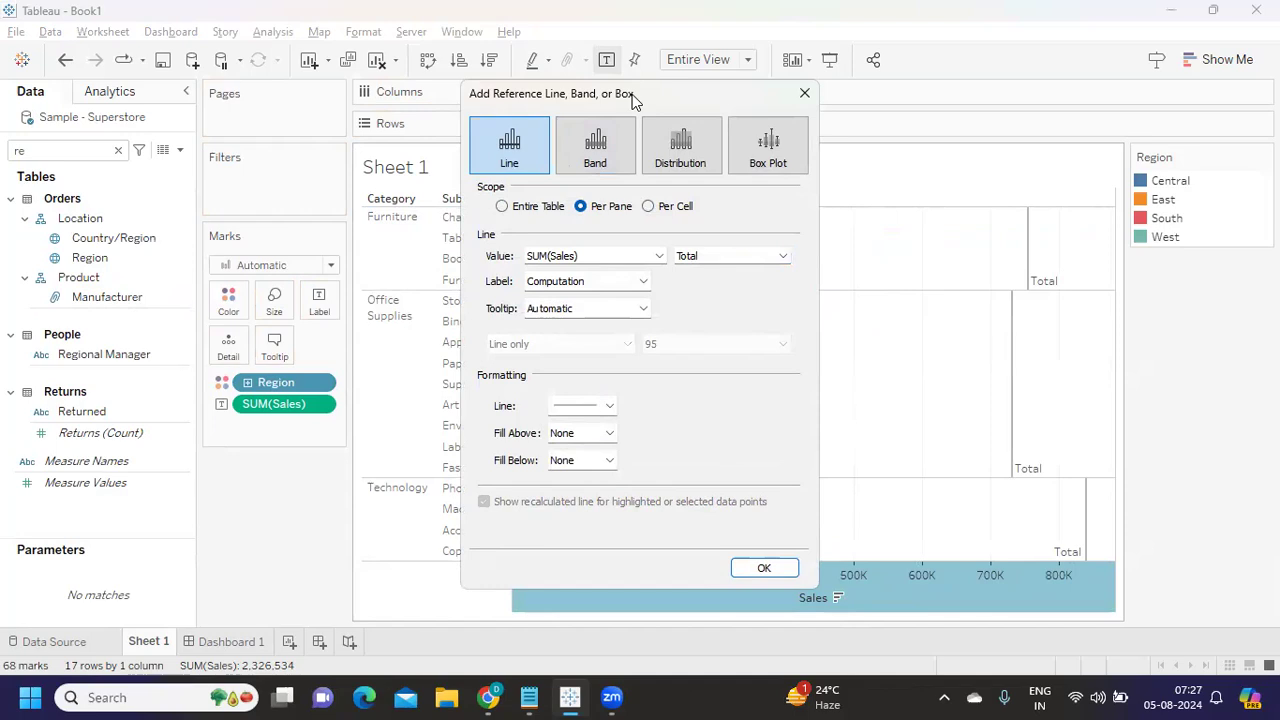
{"action": "left_click_drag", "start_coordinate": [632, 96], "coordinate": [325, 68]}
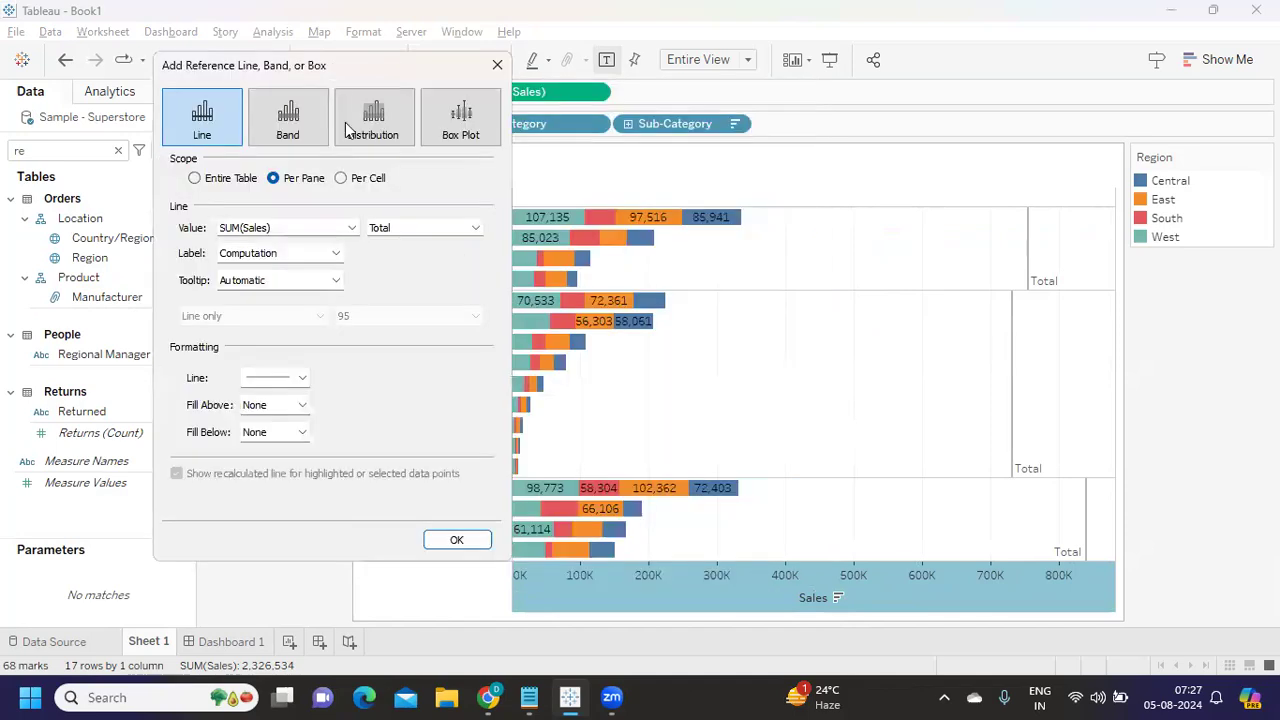
{"action": "left_click", "coordinate": [341, 179]}
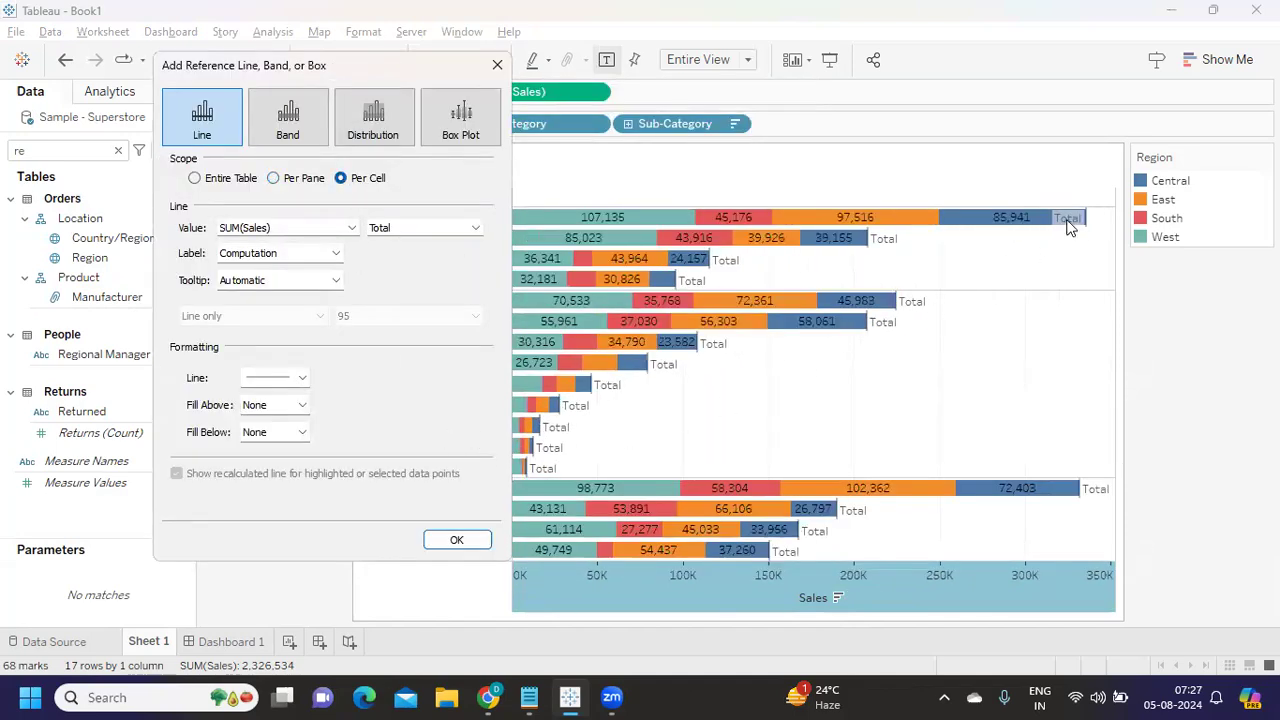
{"action": "left_click", "coordinate": [258, 255]}
{"action": "left_click", "coordinate": [258, 281]}
{"action": "left_click", "coordinate": [457, 540]}
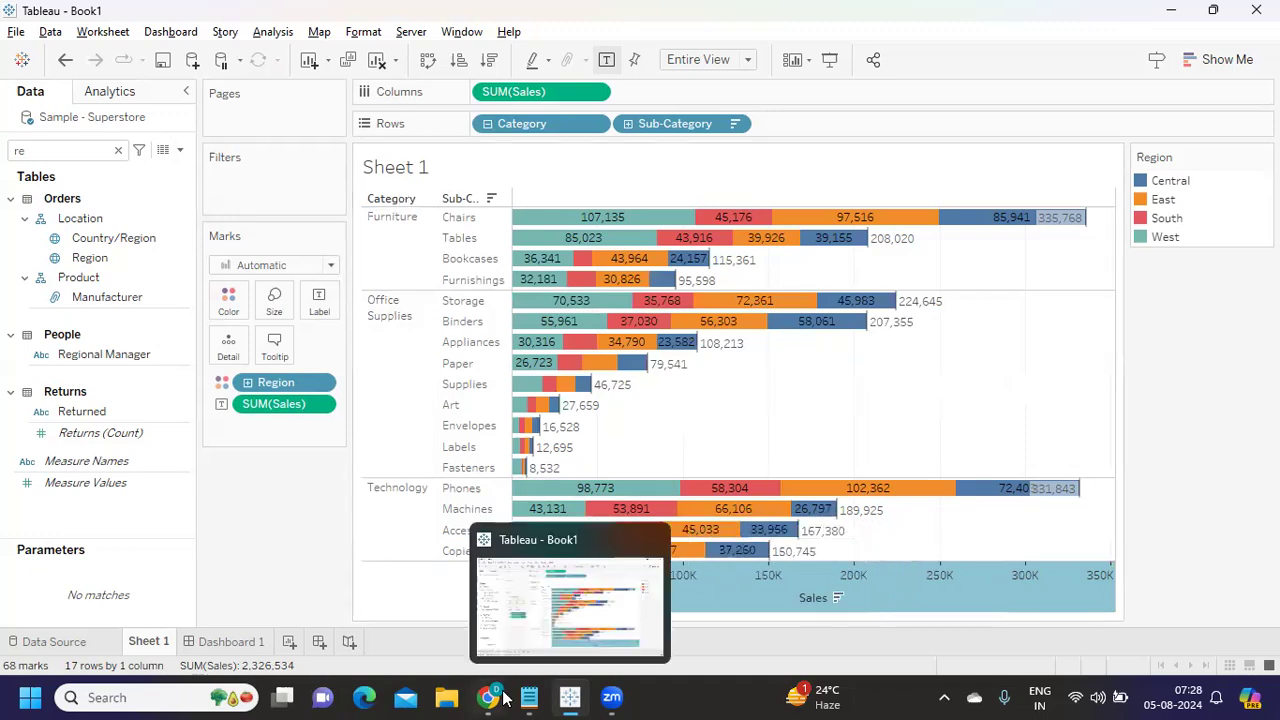
Switch to the Notepad question list, review questions 3 and 4, and return to Tableau
{"action": "mouse_move", "coordinate": [529, 697]}
{"action": "left_click", "coordinate": [502, 612]}
{"action": "left_click_drag", "start_coordinate": [30, 213], "coordinate": [415, 217]}
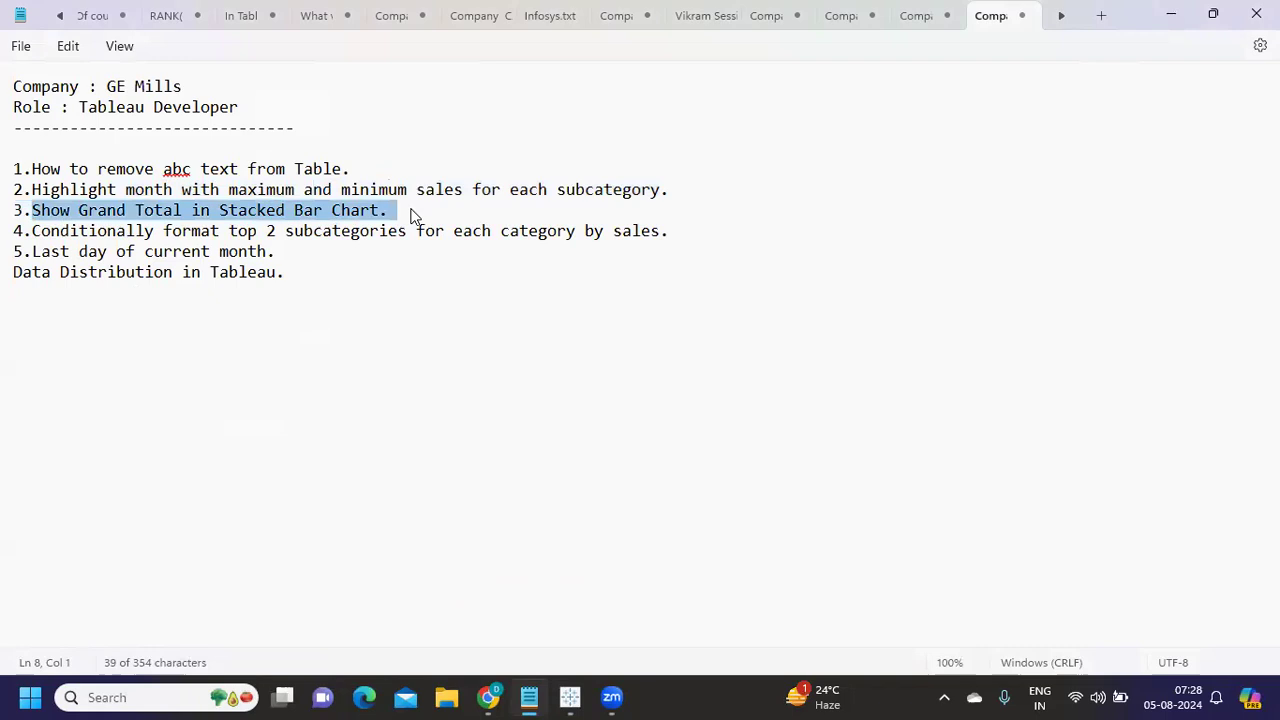
{"action": "left_click", "coordinate": [418, 326]}
{"action": "left_click_drag", "start_coordinate": [36, 235], "coordinate": [278, 232]}
{"action": "left_click_drag", "start_coordinate": [414, 234], "coordinate": [660, 242]}
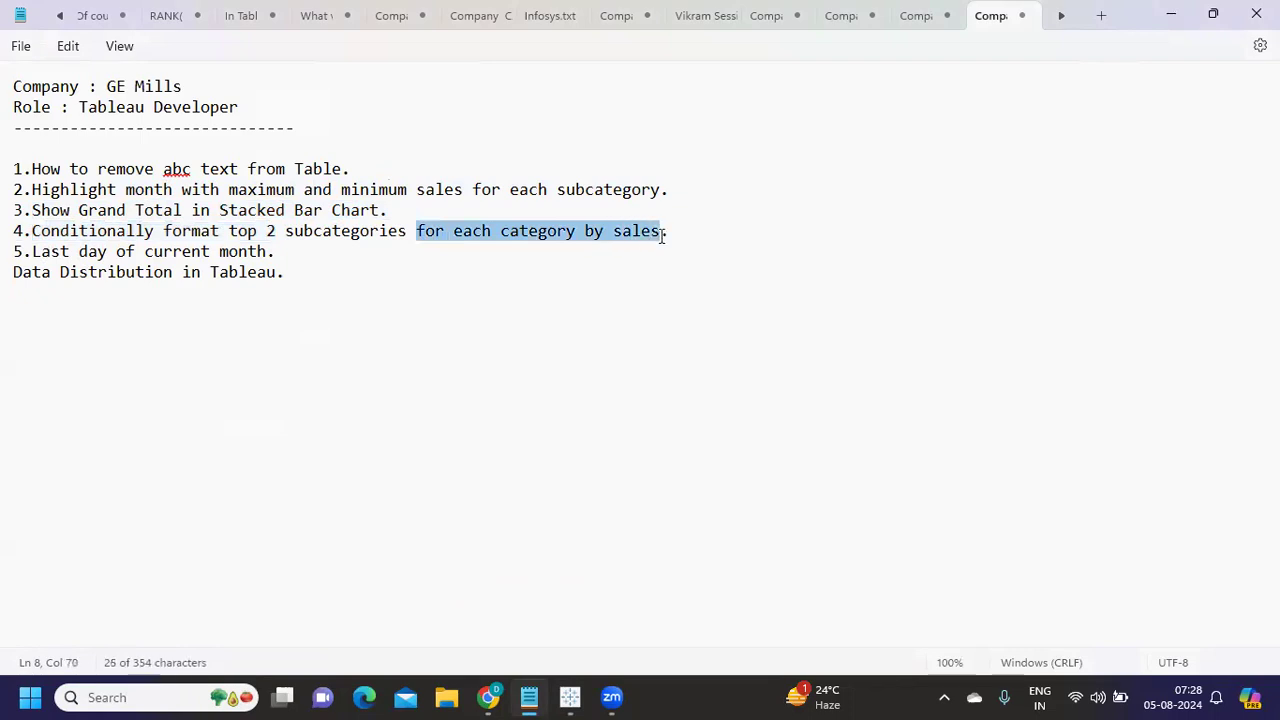
{"action": "key", "text": "alt+Tab"}
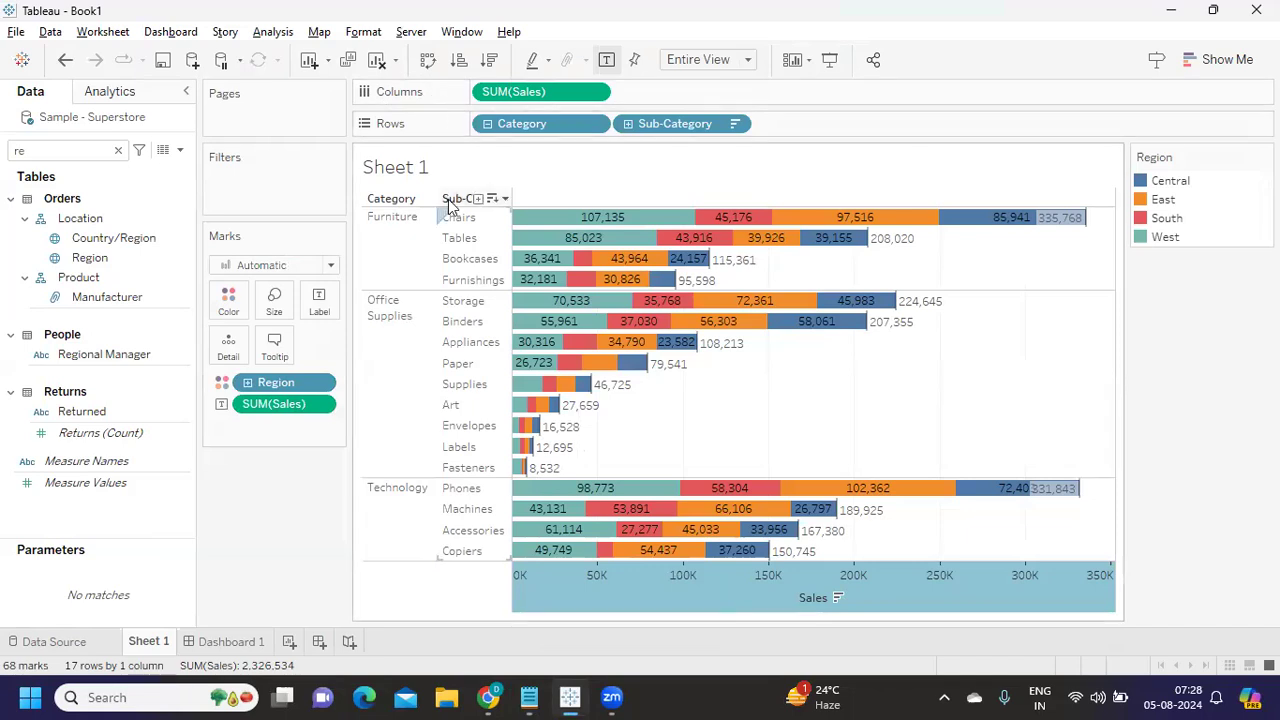
Remove Region from the marks and SUM(Sales) from the columns, and set the view fit to Standard
{"action": "left_click_drag", "start_coordinate": [268, 383], "coordinate": [260, 453]}
{"action": "left_click_drag", "start_coordinate": [562, 94], "coordinate": [297, 514]}
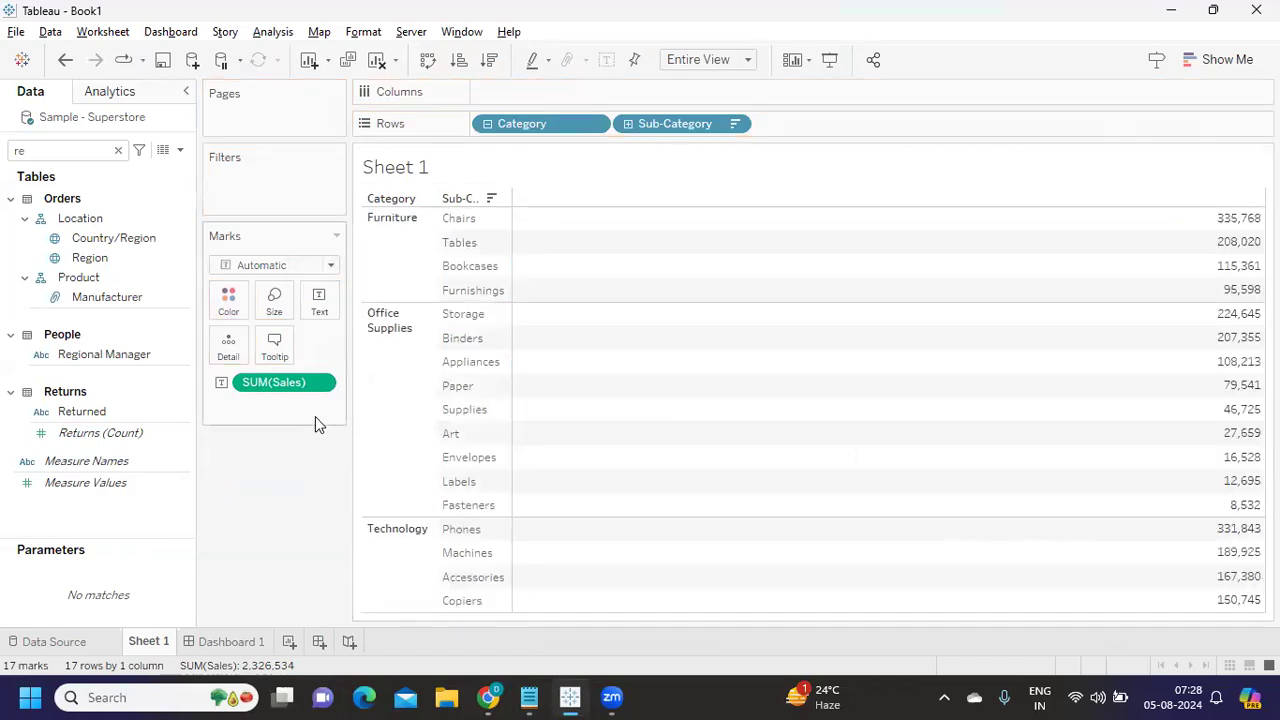
{"action": "left_click", "coordinate": [746, 59]}
{"action": "left_click", "coordinate": [691, 78]}
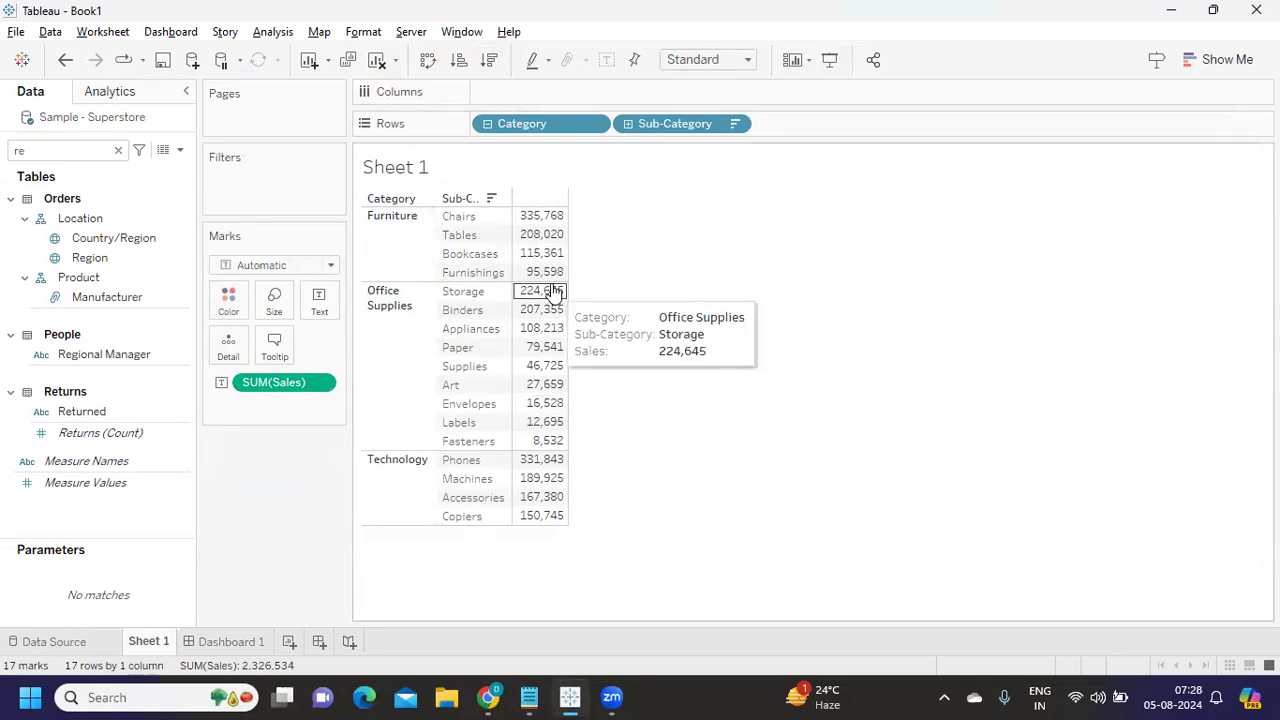
Clear the field search and start a new calculated field named Rank
{"action": "key", "text": "BackSpace"}
{"action": "key", "text": "BackSpace"}
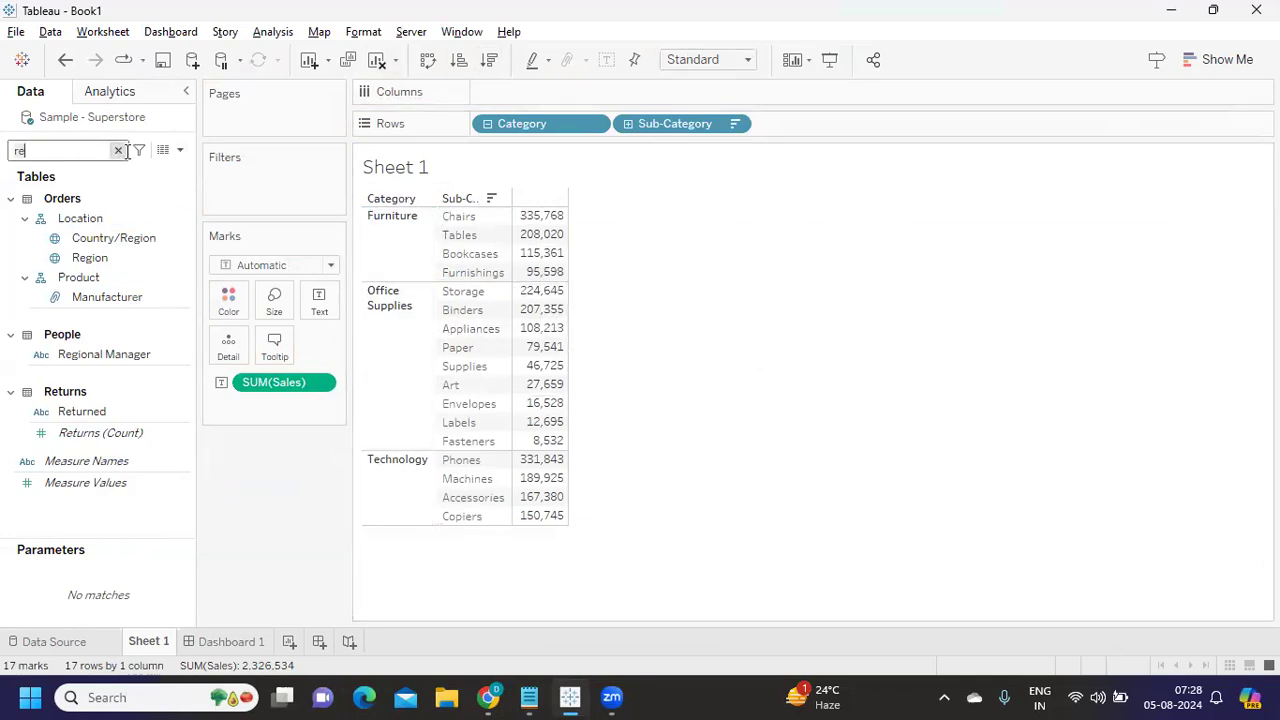
{"action": "left_click", "coordinate": [181, 150]}
{"action": "left_click", "coordinate": [126, 172]}
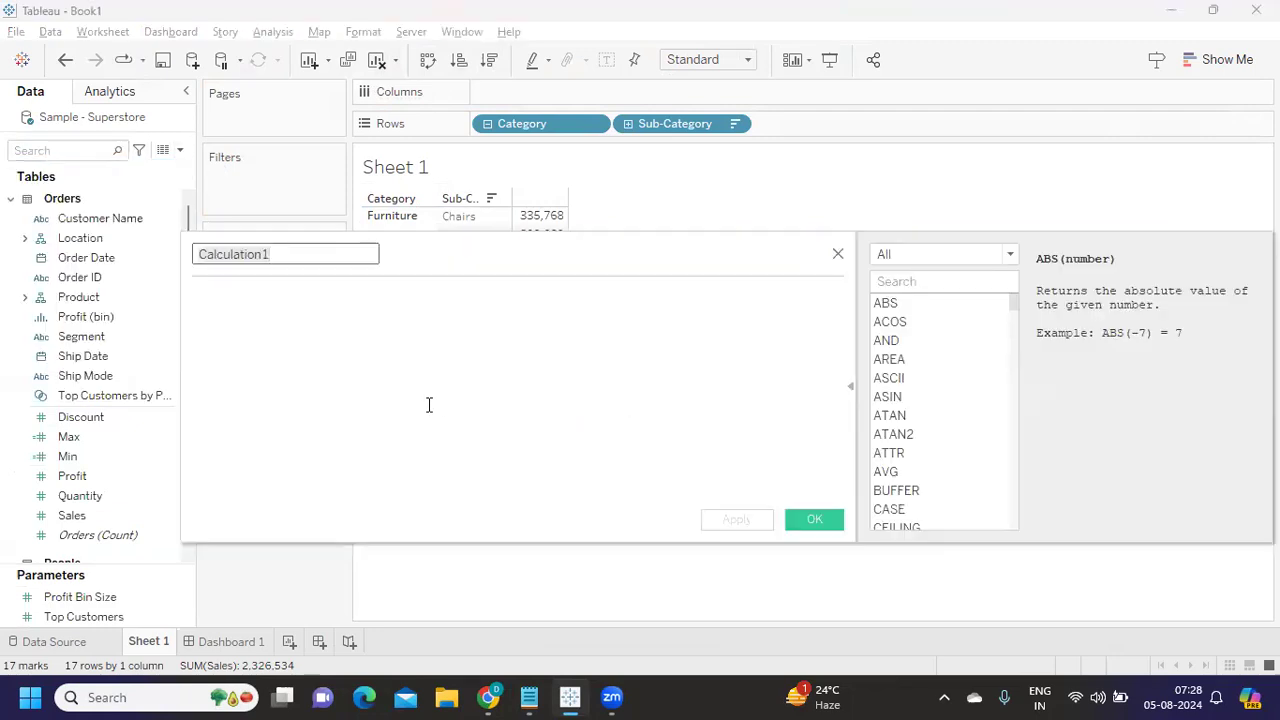
{"action": "type", "text": "Ran"}
Define the Rank calculation as RANK(SUM([Sales]),'desc') and save it
{"action": "left_click", "coordinate": [411, 367]}
{"action": "type", "text": "ra"}
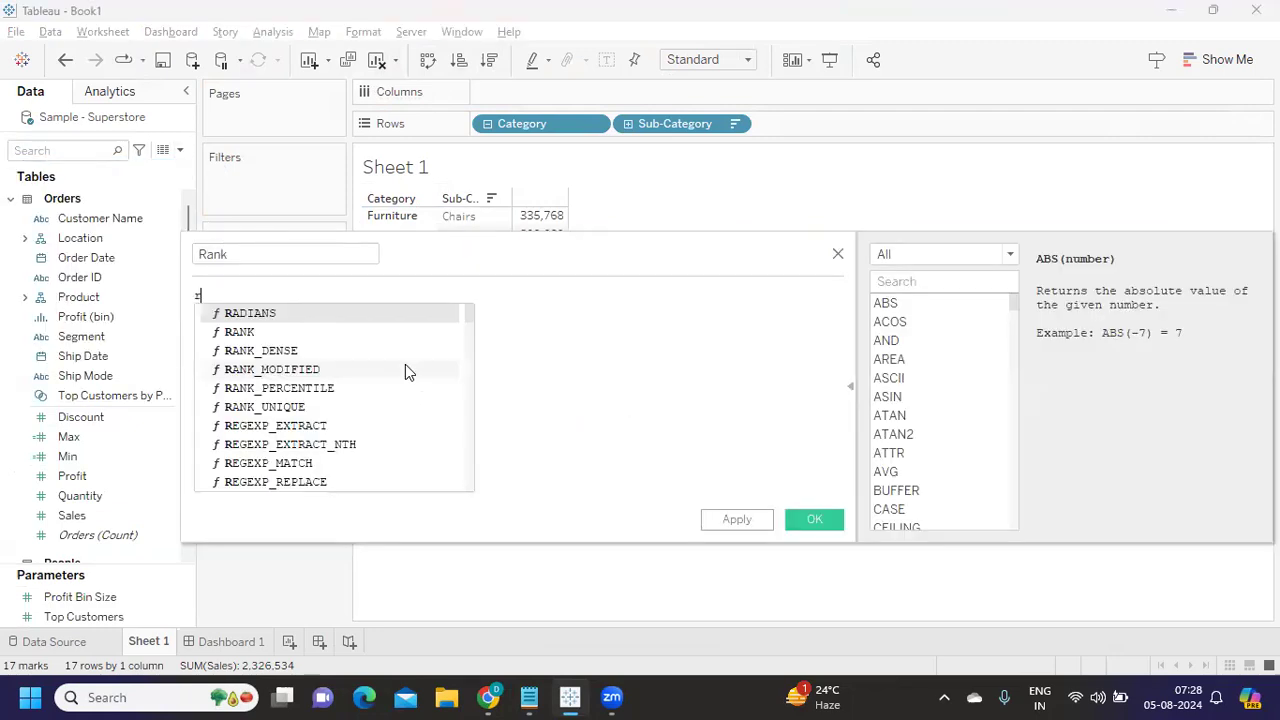
{"action": "key", "text": "Return"}
{"action": "type", "text": "sum"}
{"action": "key", "text": "Return"}
{"action": "type", "text": "sa"}
{"action": "key", "text": "Return"}
{"action": "type", "text": ","}
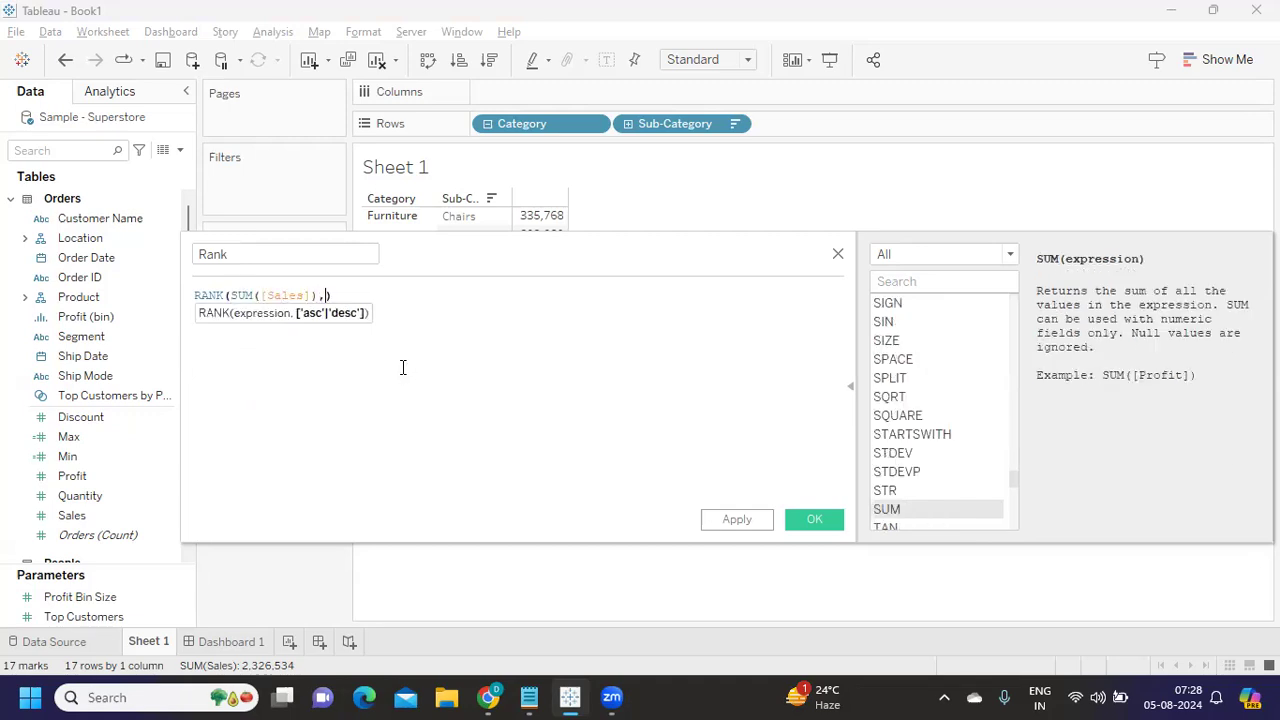
{"action": "type", "text": "'desc'"}
{"action": "left_click", "coordinate": [736, 519]}
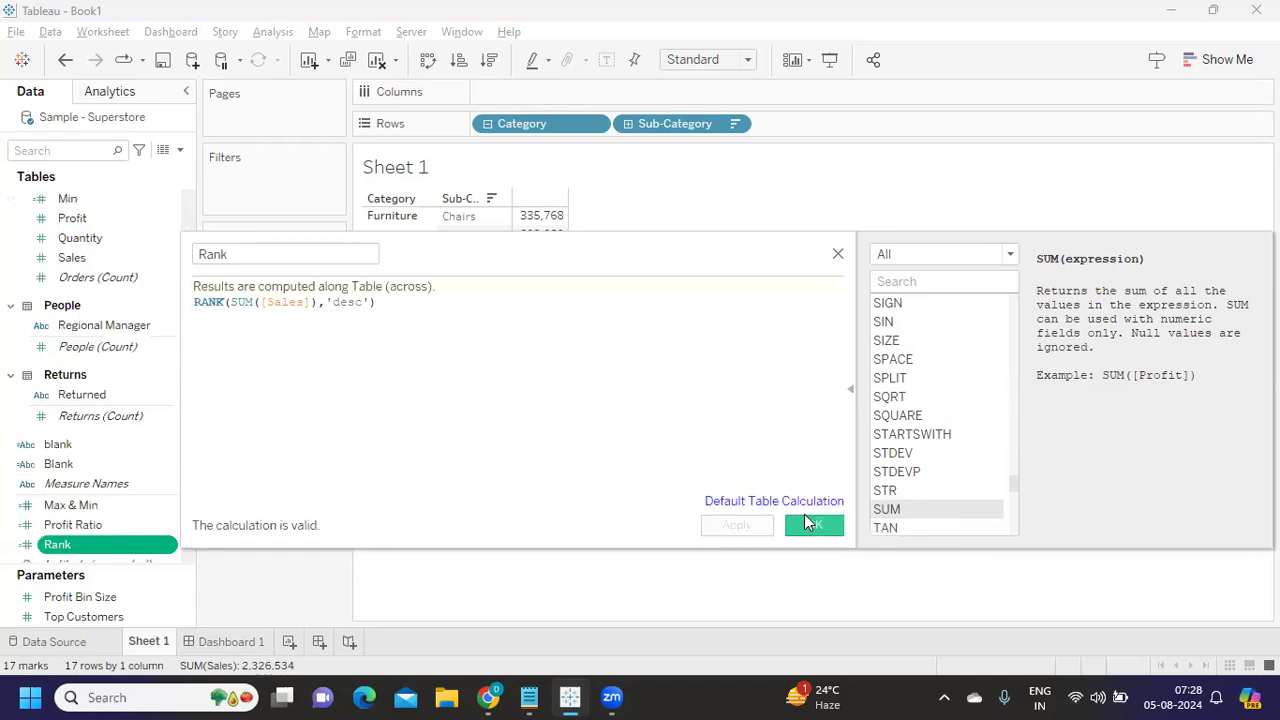
{"action": "left_click", "coordinate": [806, 524]}
Add Rank to the rows after Sub-Category and make it discrete
{"action": "left_click_drag", "start_coordinate": [70, 546], "coordinate": [851, 124]}
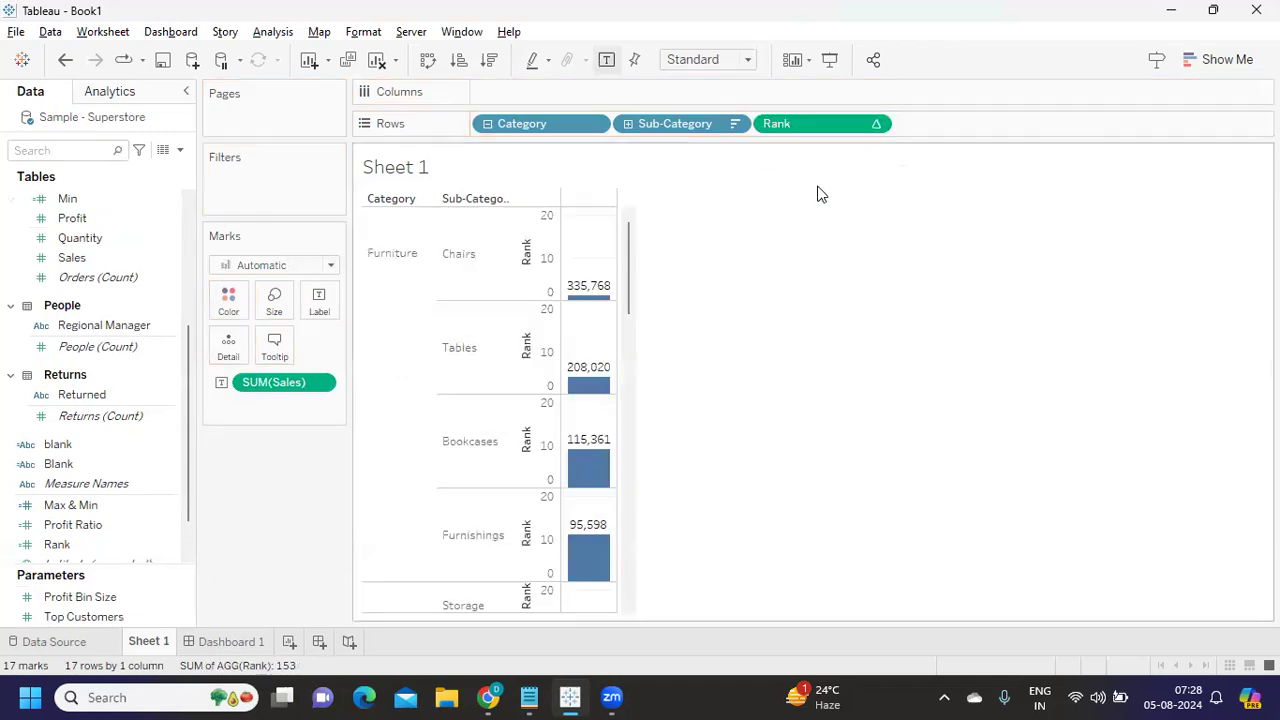
{"action": "left_click", "coordinate": [871, 127]}
{"action": "left_click", "coordinate": [846, 277]}
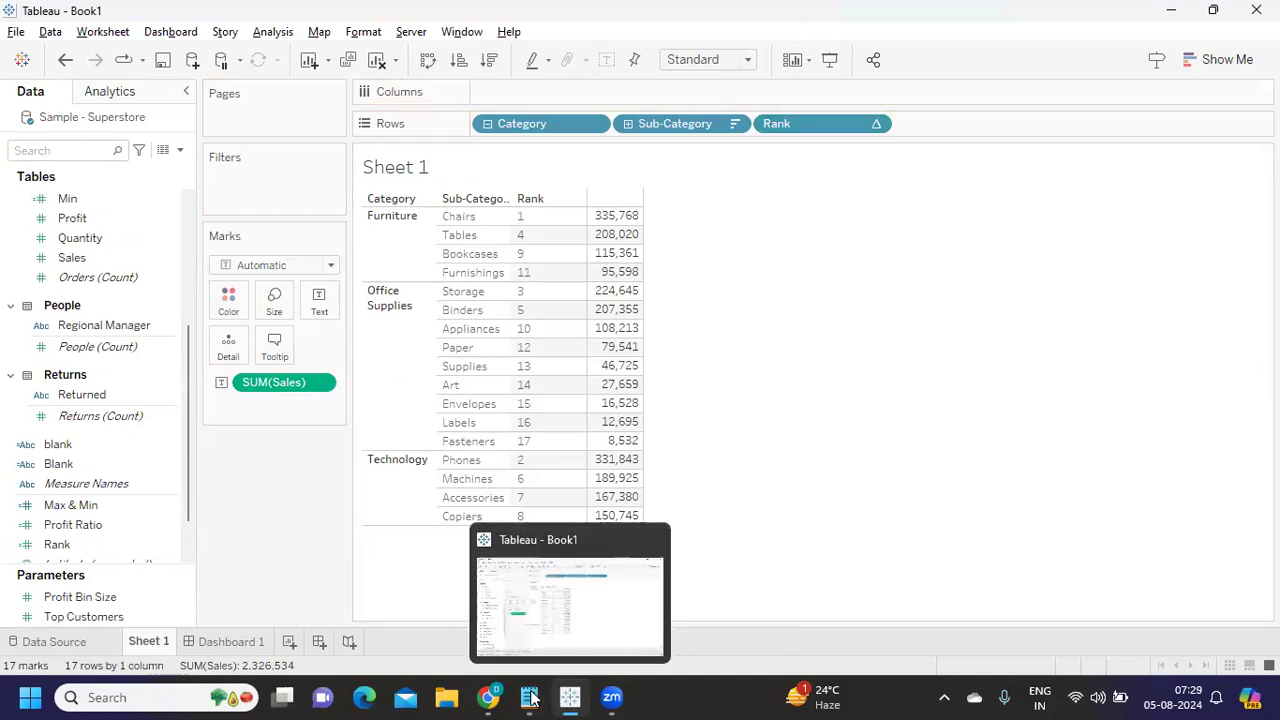
Switch to the Notepad question list, reread questions 2 to 4, and return to Tableau
{"action": "left_click", "coordinate": [503, 609]}
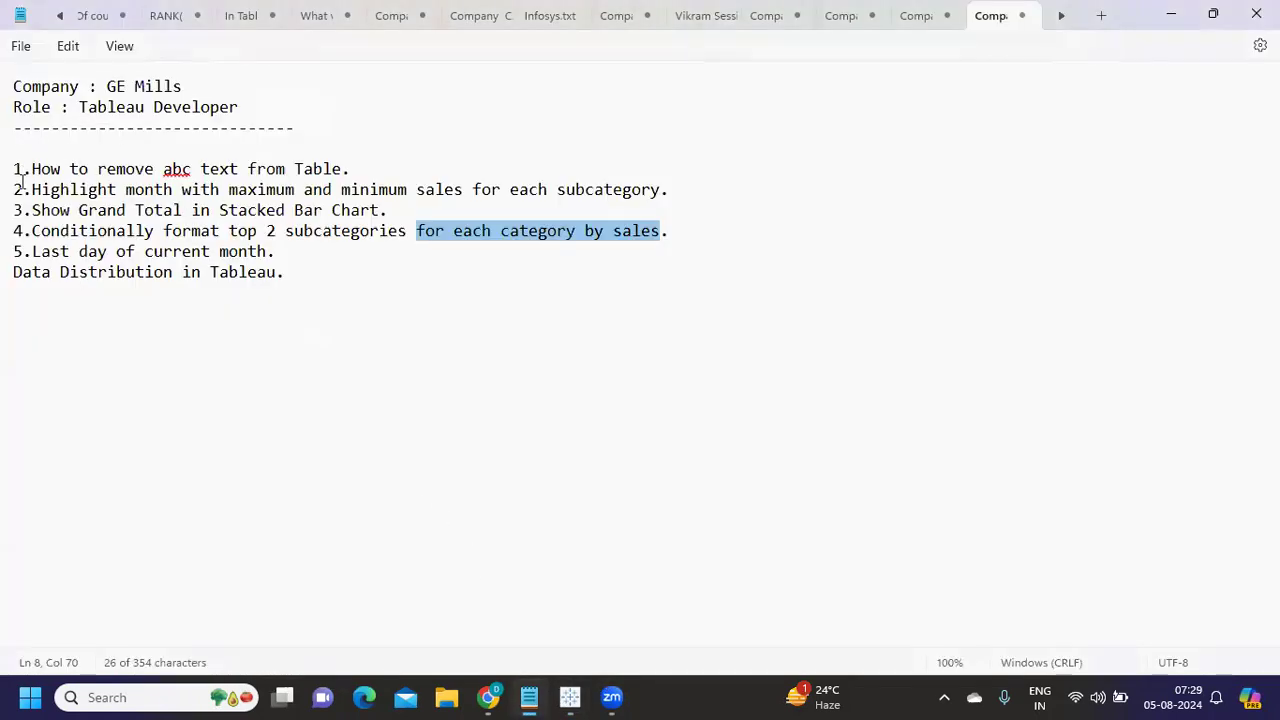
{"action": "left_click_drag", "start_coordinate": [16, 188], "coordinate": [491, 183]}
{"action": "left_click", "coordinate": [683, 189]}
{"action": "triple_click", "coordinate": [668, 198]}
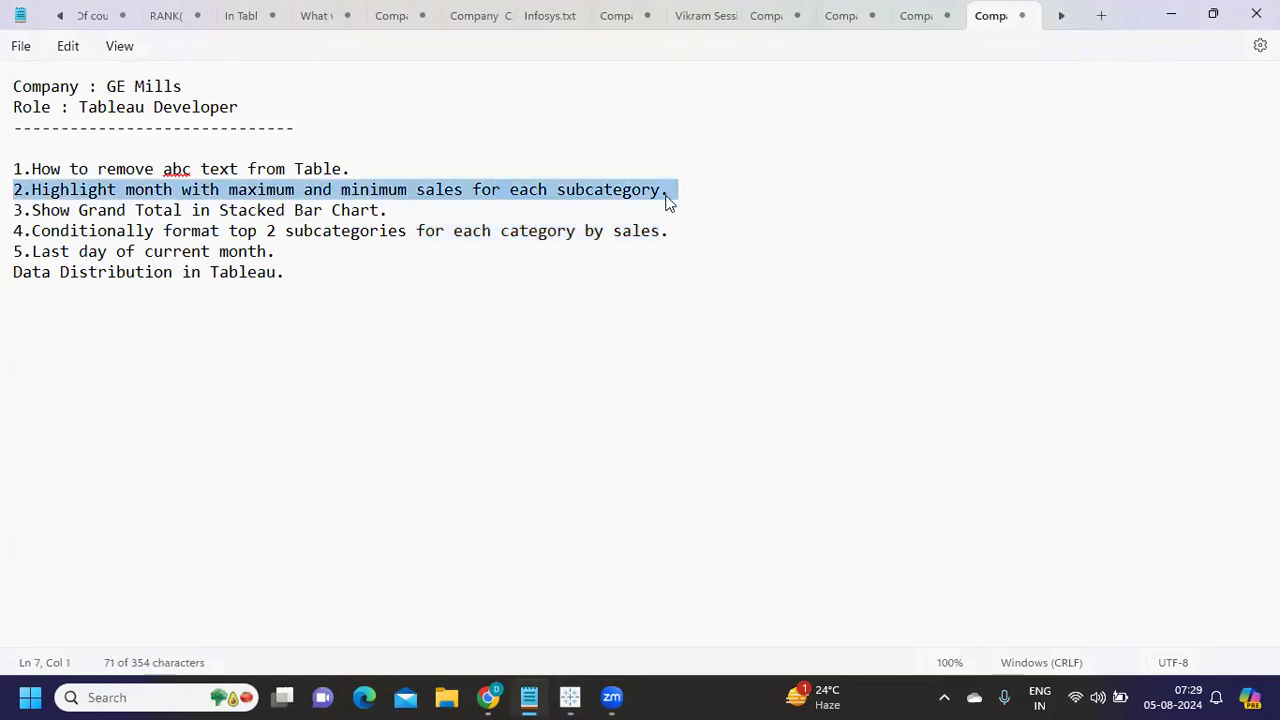
{"action": "left_click_drag", "start_coordinate": [33, 210], "coordinate": [493, 216]}
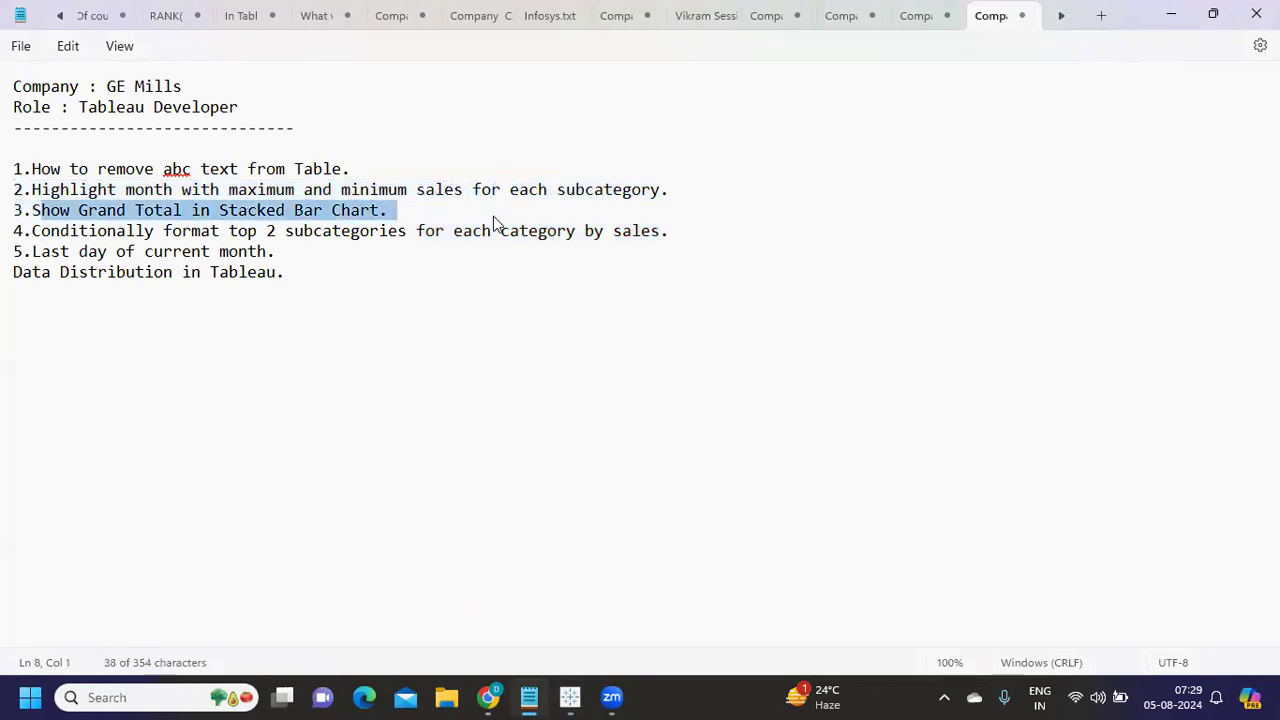
{"action": "left_click_drag", "start_coordinate": [130, 232], "coordinate": [672, 238]}
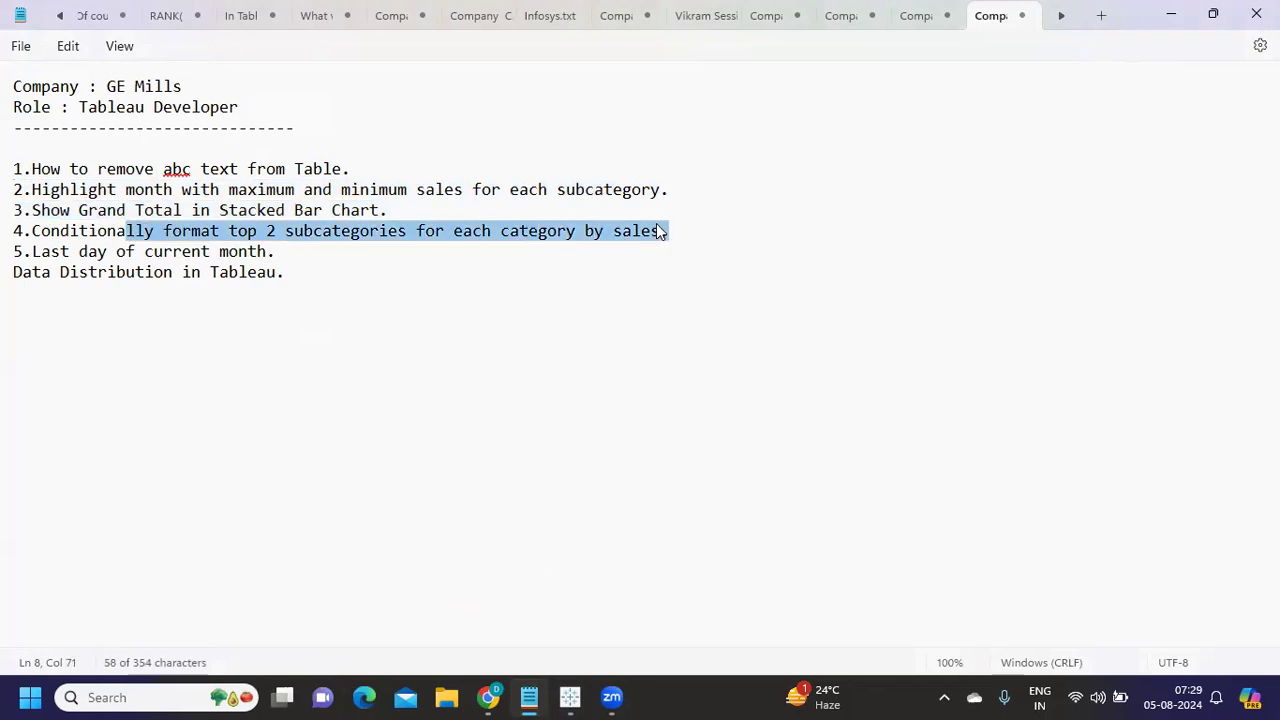
{"action": "key", "text": "alt+Tab"}
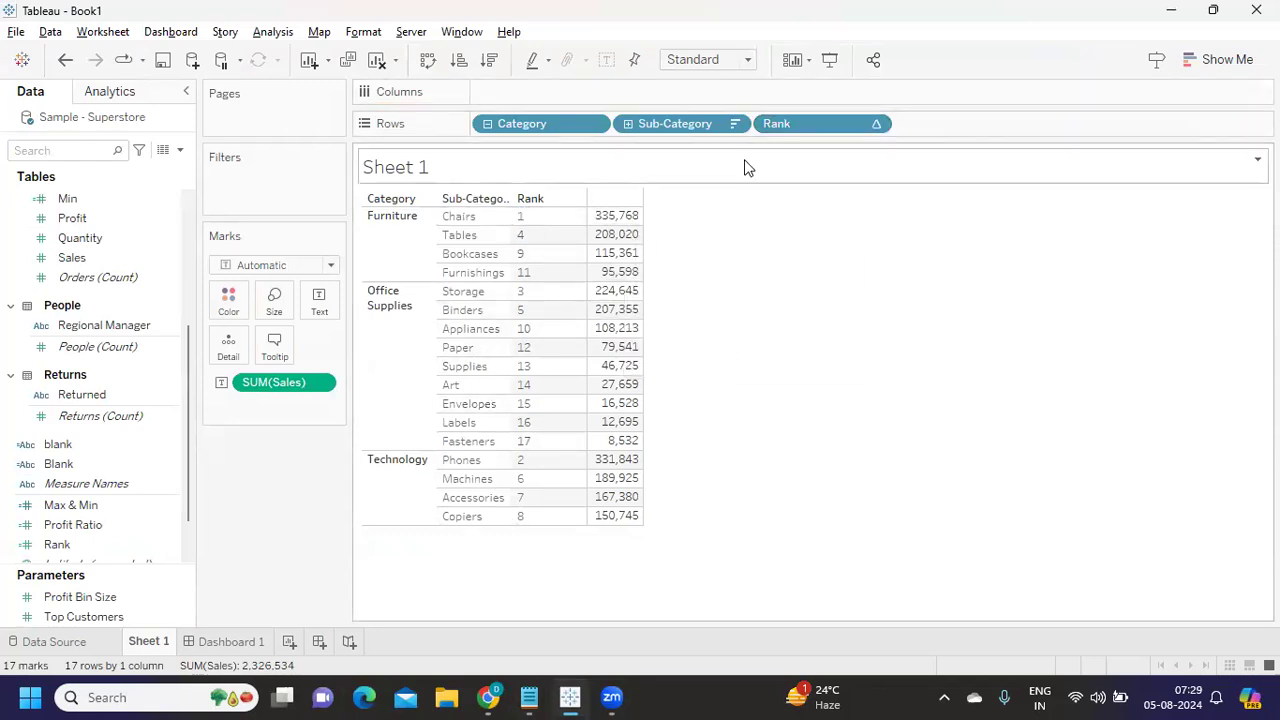
Compute the Rank table calculation using Sub-Category so that ranking restarts within each category
{"action": "left_click", "coordinate": [877, 125]}
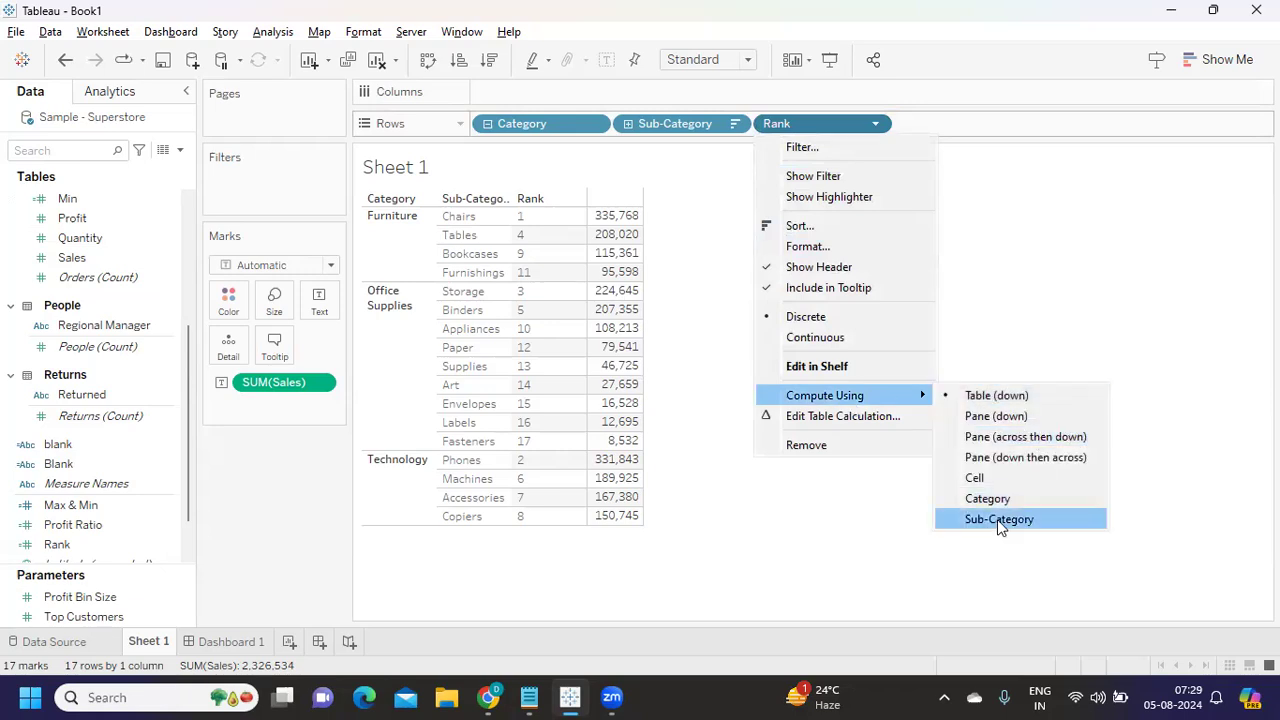
{"action": "mouse_move", "coordinate": [850, 396]}
{"action": "left_click", "coordinate": [980, 521]}
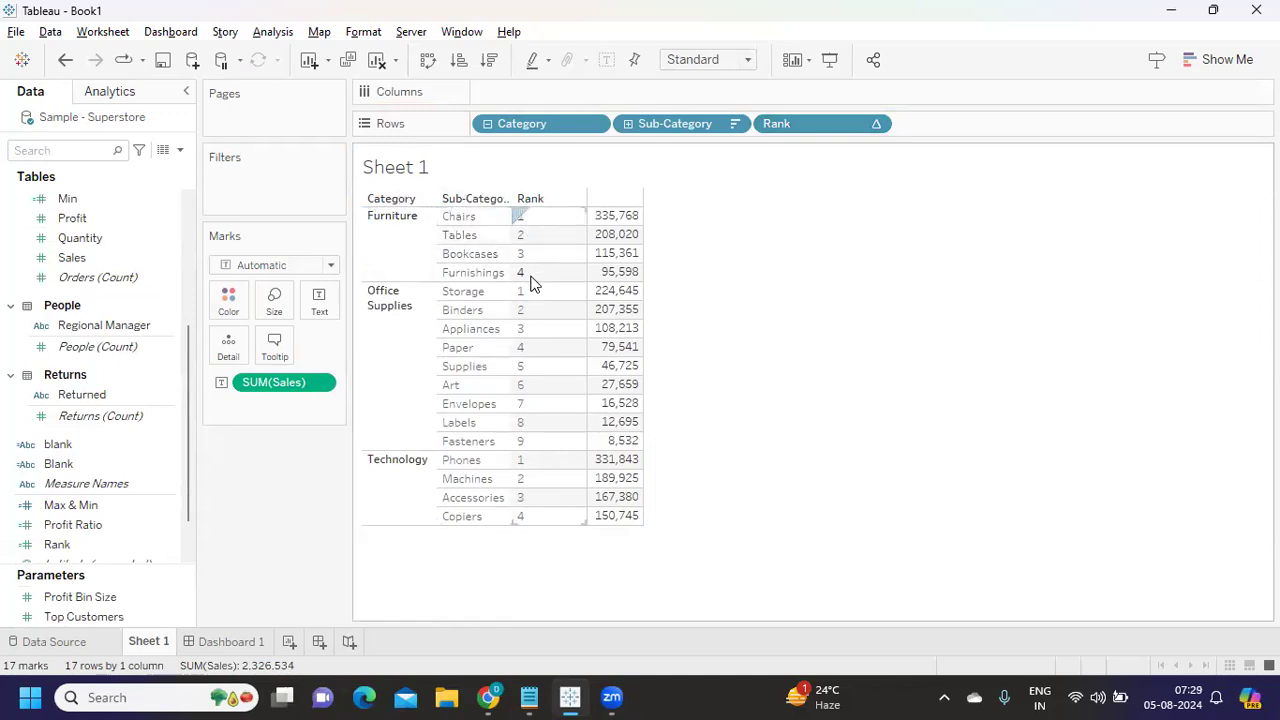
{"action": "mouse_move", "coordinate": [627, 227]}
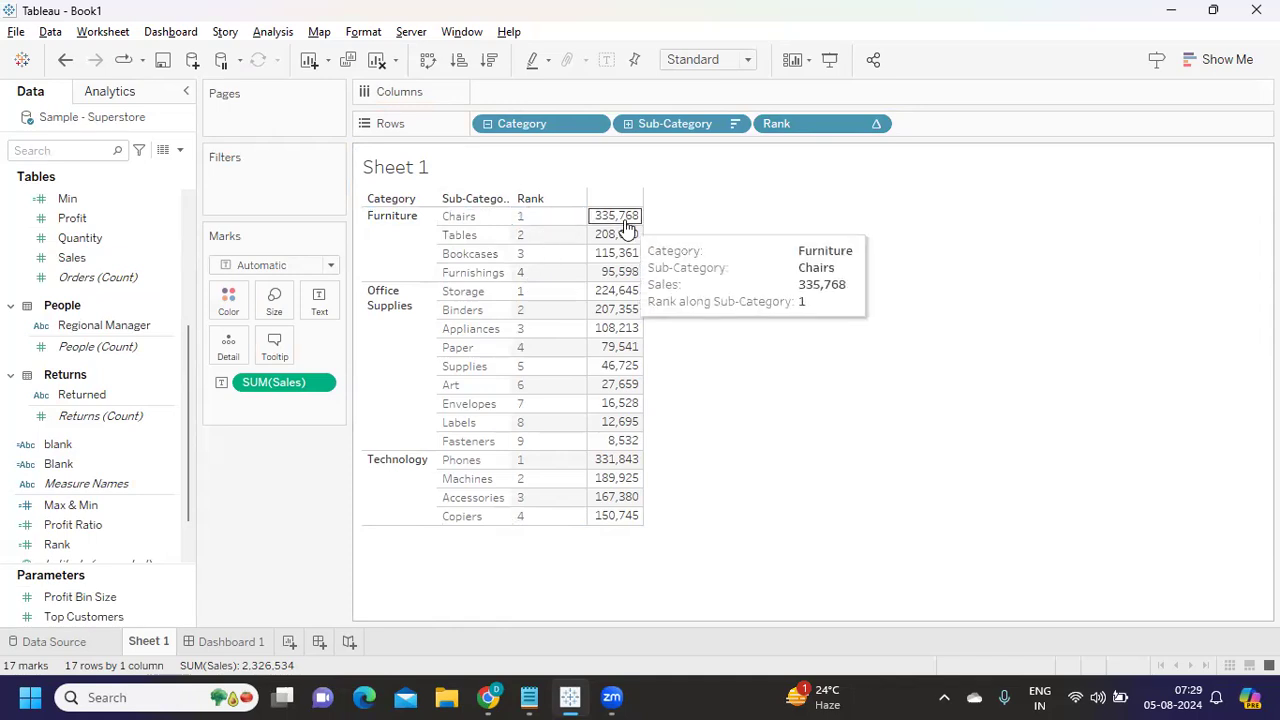
{"action": "mouse_move", "coordinate": [612, 271]}
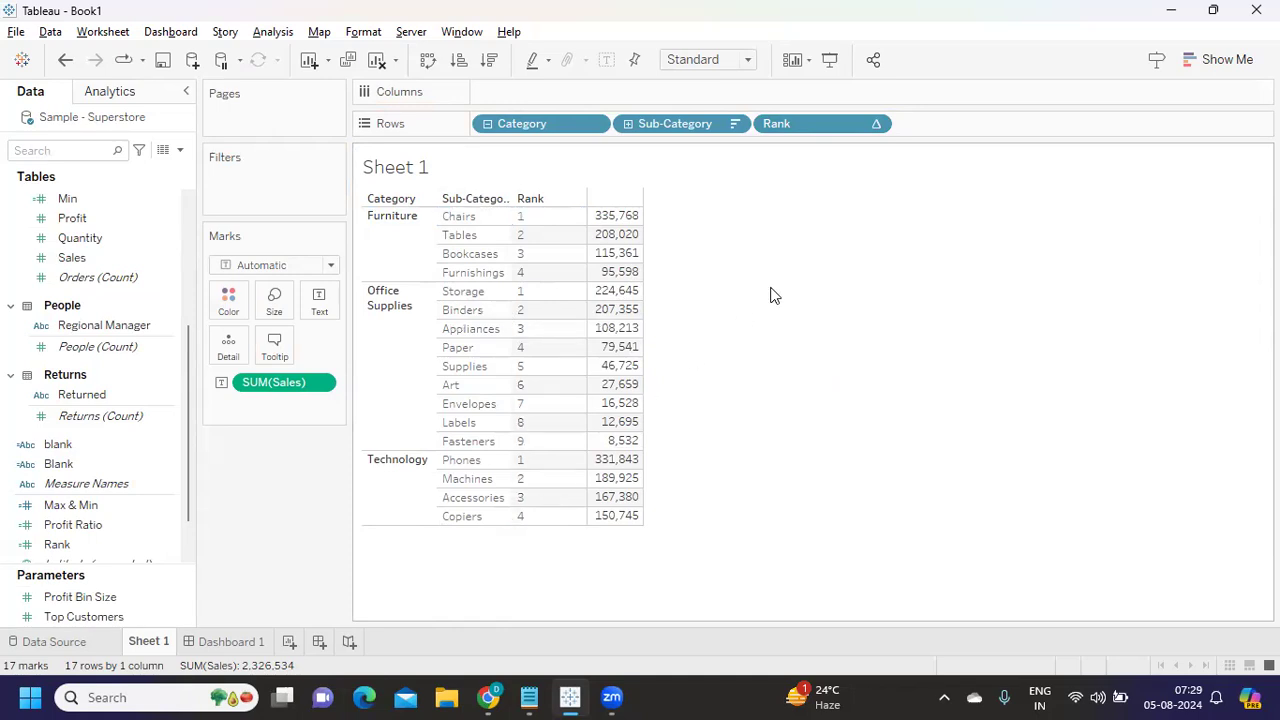
Open a new calculated field and move its editor clear of the Marks card
{"action": "left_click", "coordinate": [180, 150]}
{"action": "left_click", "coordinate": [100, 171]}
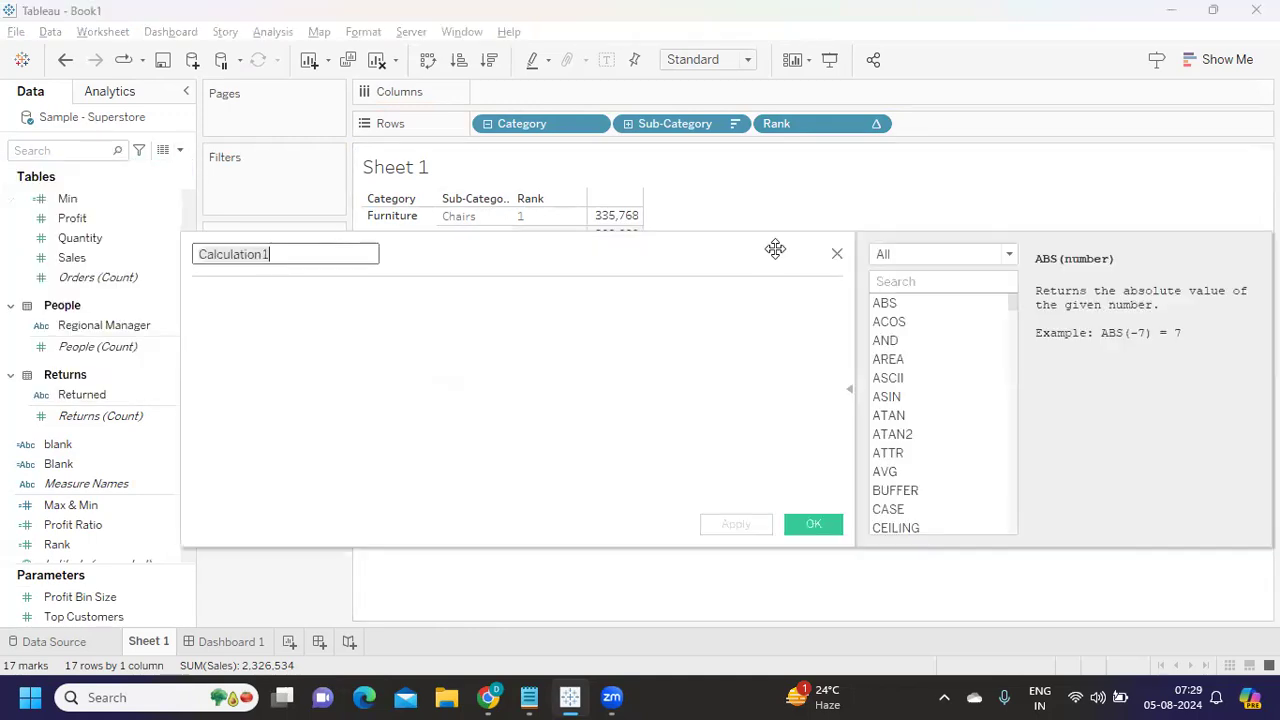
{"action": "left_click_drag", "start_coordinate": [730, 265], "coordinate": [887, 269]}
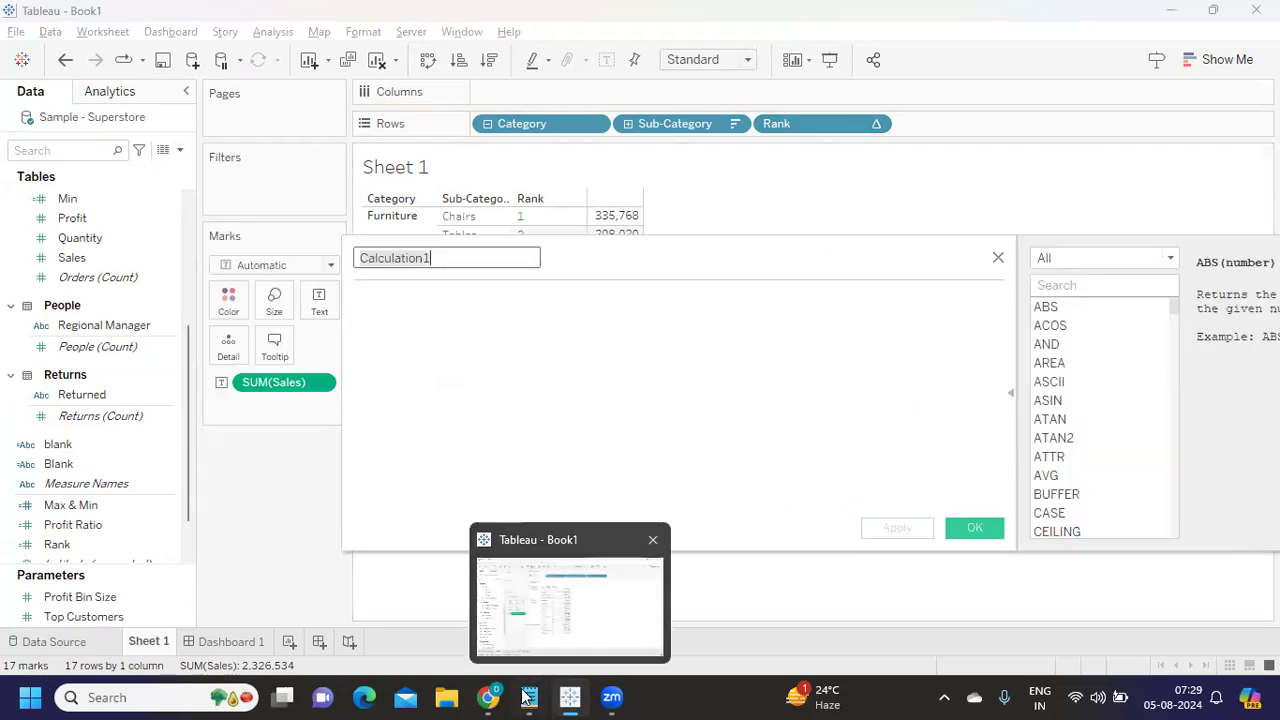
Check the wording of questions 2 and 4 in the Notepad list and return to the calculation editor in Tableau
{"action": "mouse_move", "coordinate": [529, 697]}
{"action": "left_click", "coordinate": [531, 643]}
{"action": "left_click_drag", "start_coordinate": [247, 190], "coordinate": [503, 193]}
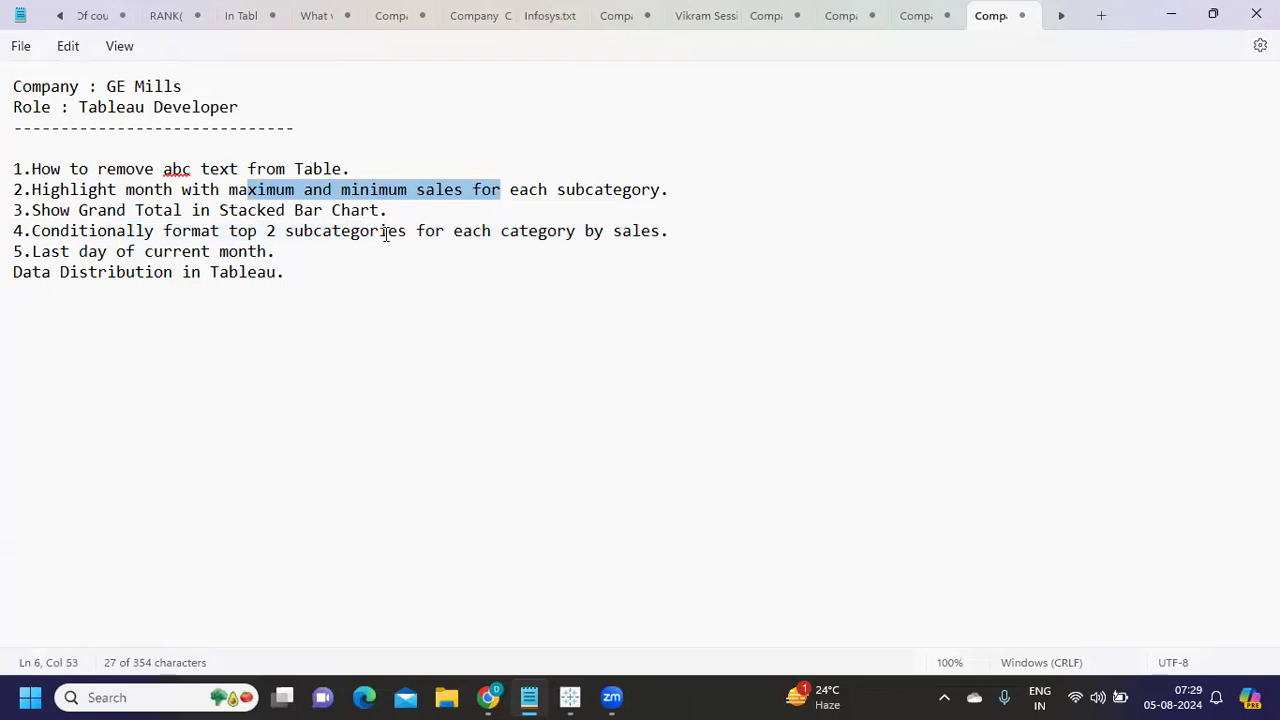
{"action": "left_click_drag", "start_coordinate": [386, 233], "coordinate": [645, 245]}
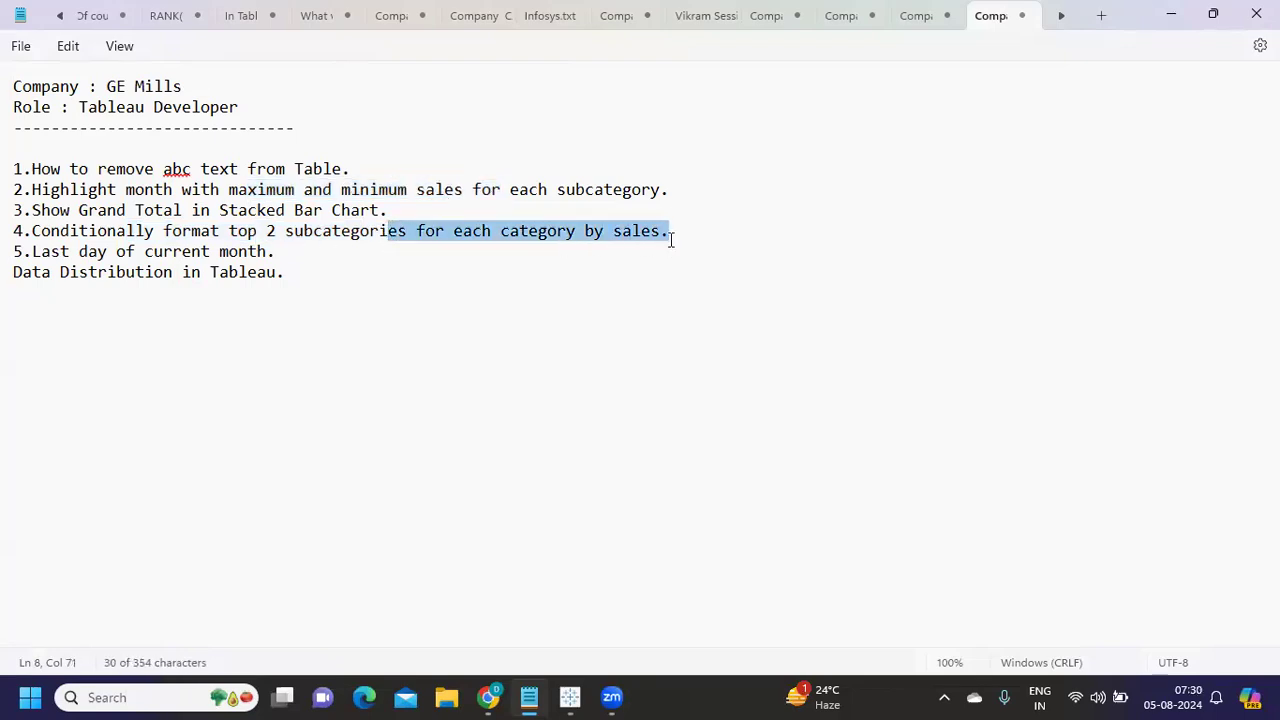
{"action": "key", "text": "alt+Tab"}
Return to Tableau, name the new calculated field Top2 Ranks and enter the condition IF [Rank] = 1 OR [Rank] = 2
{"action": "left_click", "coordinate": [670, 248]}
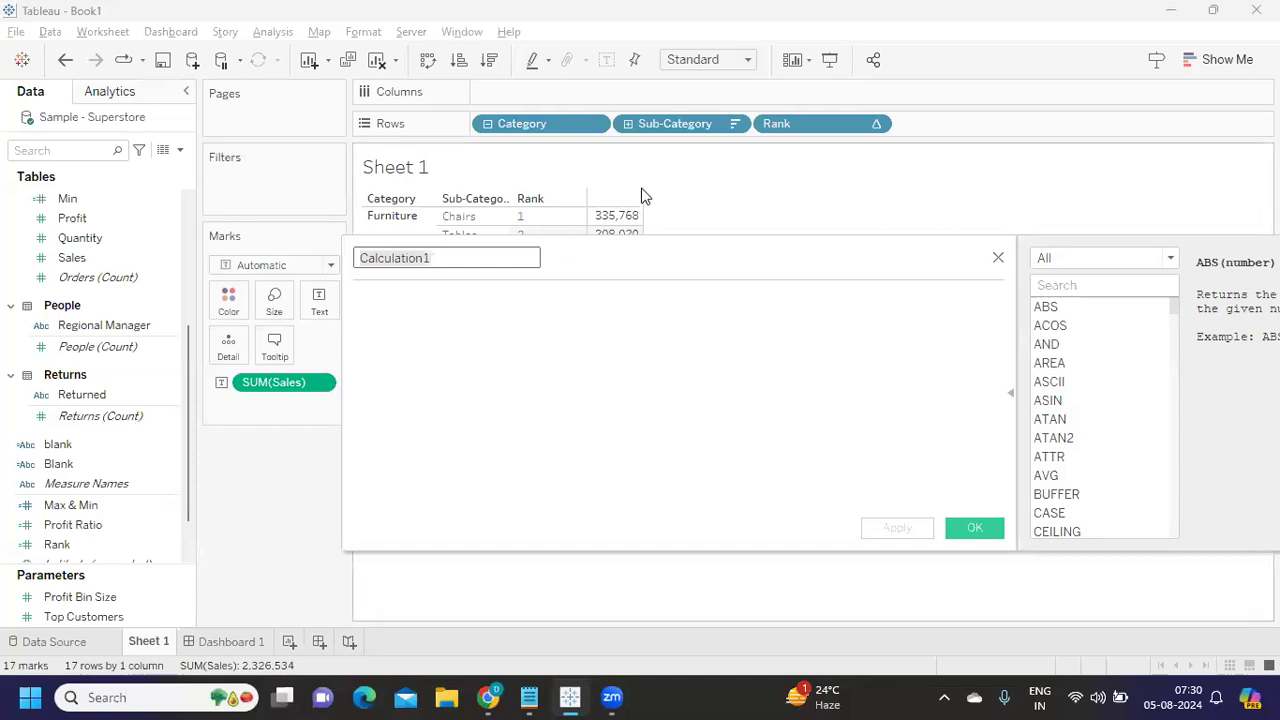
{"action": "type", "text": "Ranks"}
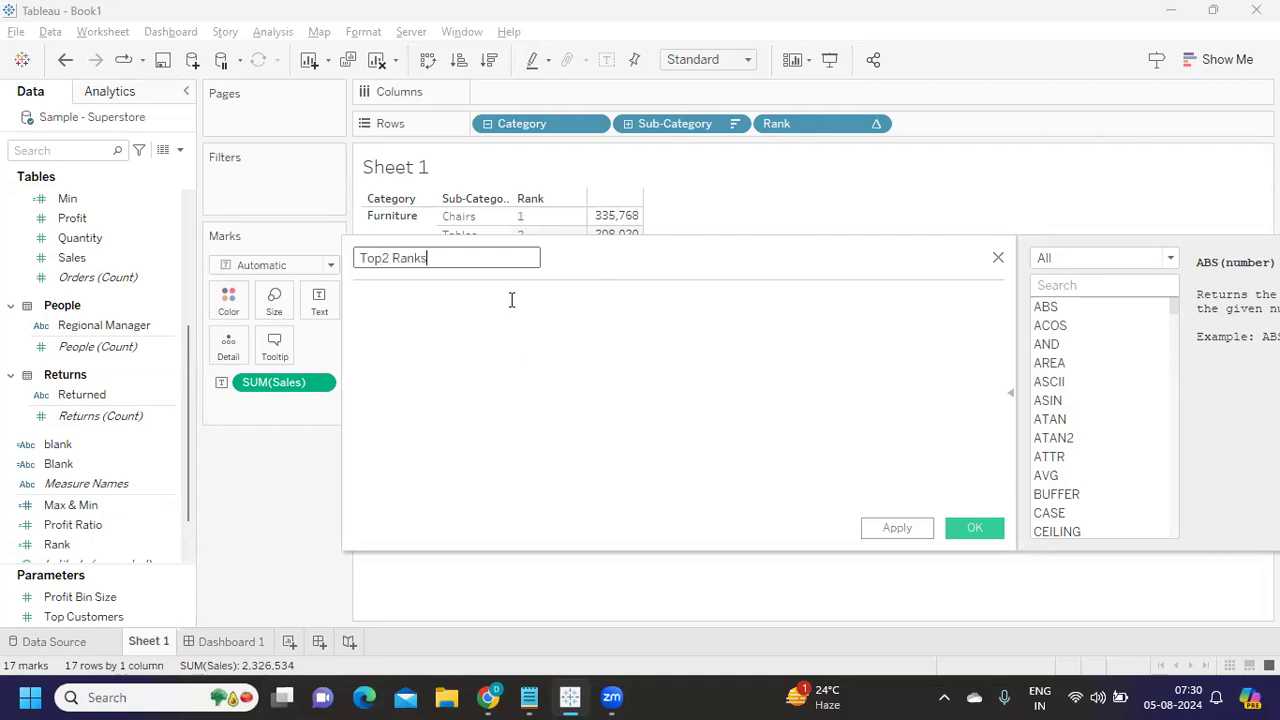
{"action": "left_click", "coordinate": [511, 300]}
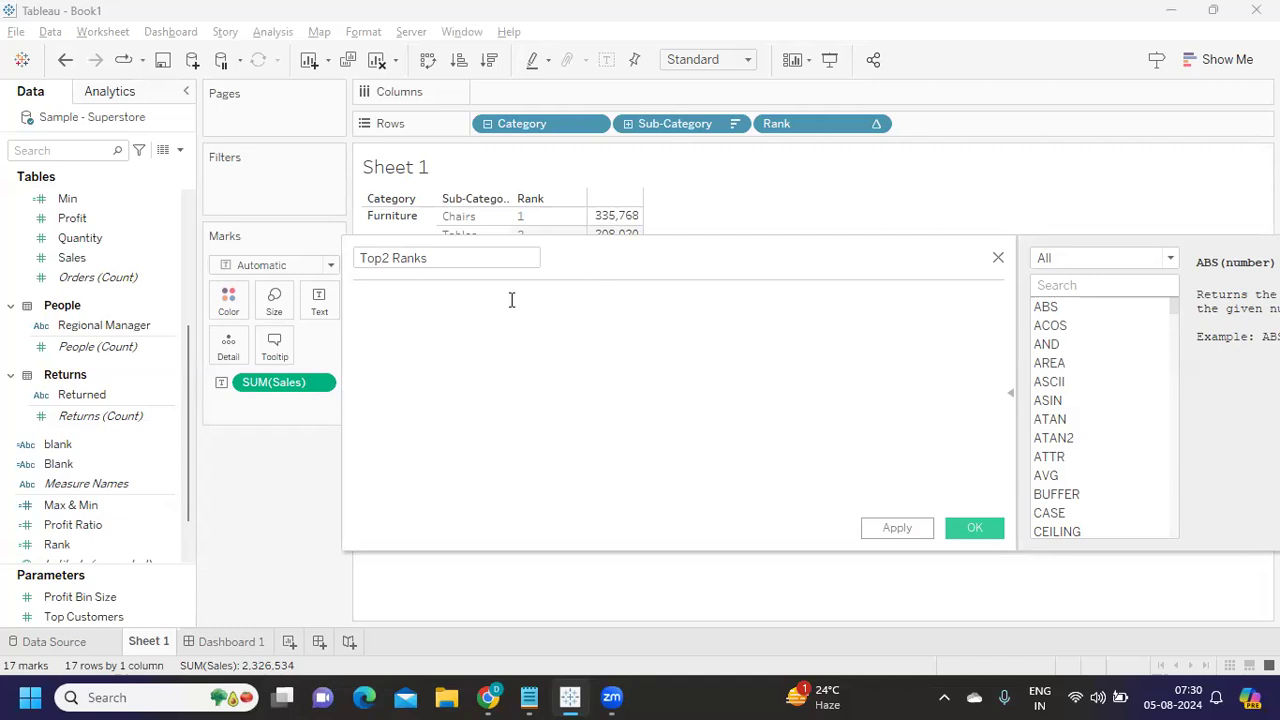
{"action": "type", "text": "if"}
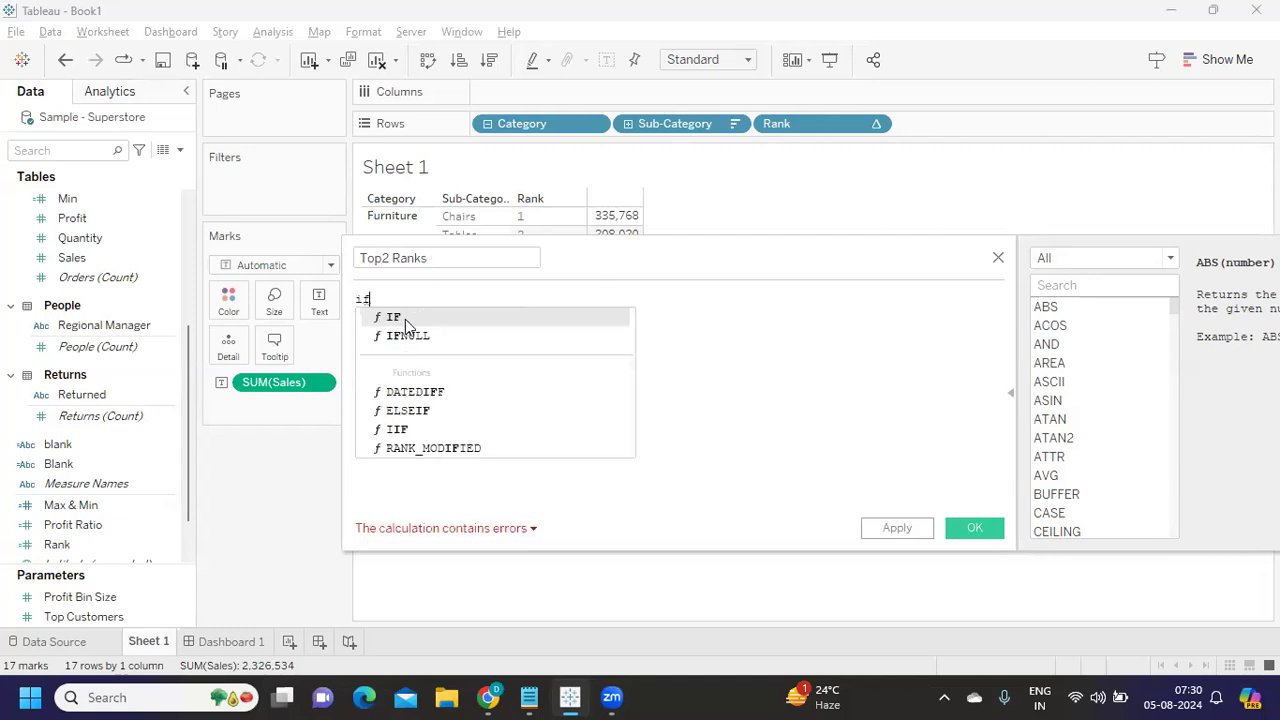
{"action": "key", "text": "Return"}
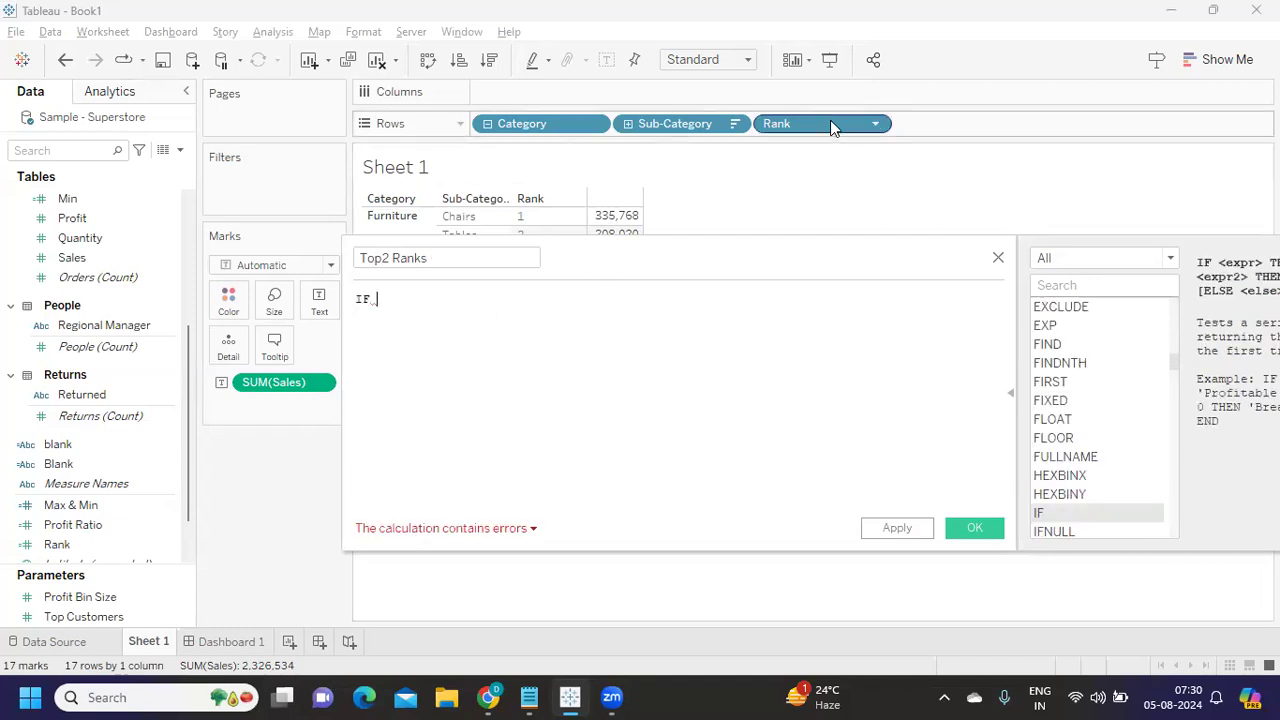
{"action": "left_click_drag", "start_coordinate": [833, 127], "coordinate": [626, 315]}
{"action": "type", "text": "= 1"}
{"action": "type", "text": "OR r"}
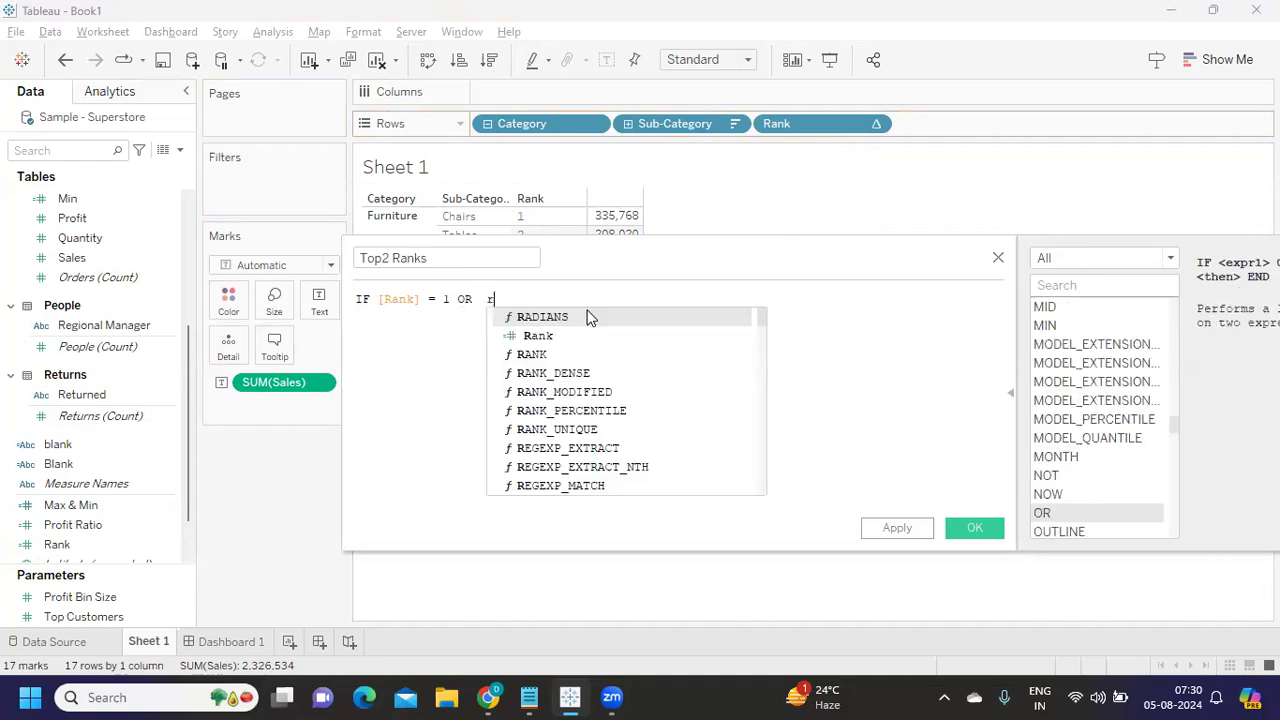
{"action": "left_click", "coordinate": [591, 252]}
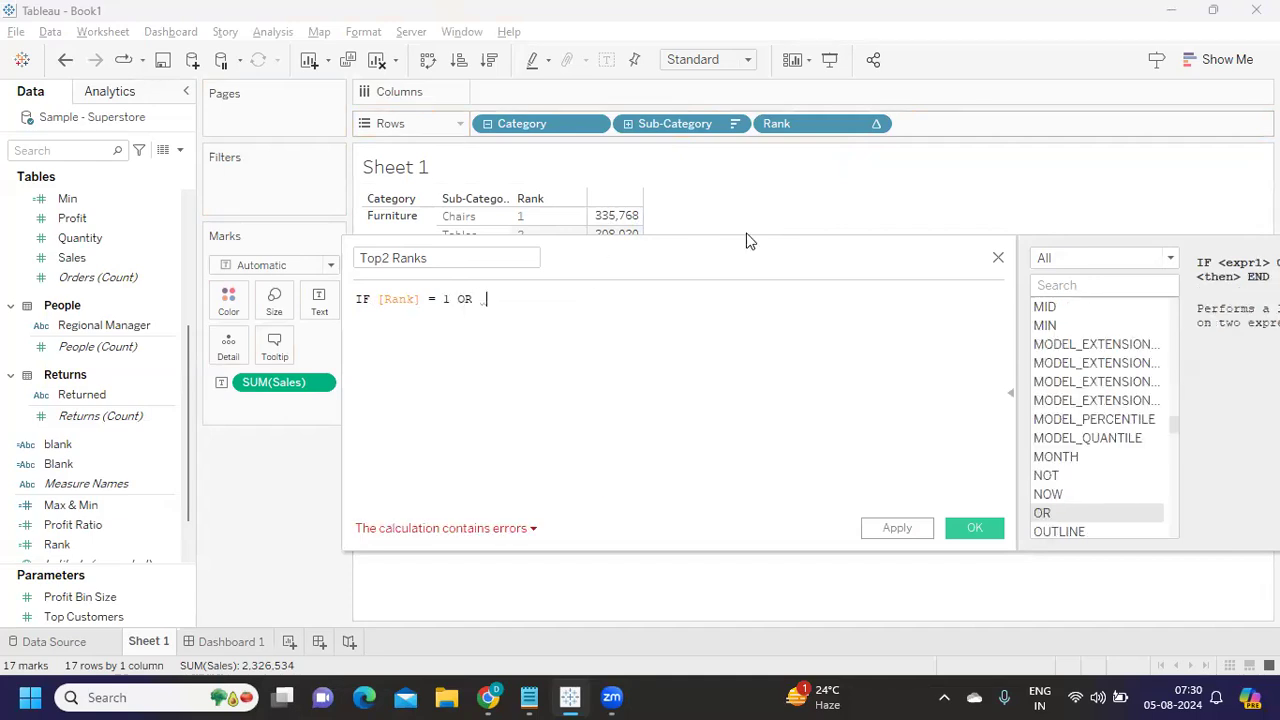
{"action": "left_click_drag", "start_coordinate": [800, 130], "coordinate": [660, 334]}
Complete the Top2 Ranks formula with THEN 1 ELSE 0 END on a new line and save it
{"action": "key", "text": "Return"}
{"action": "type", "text": "Th"}
{"action": "key", "text": "Return"}
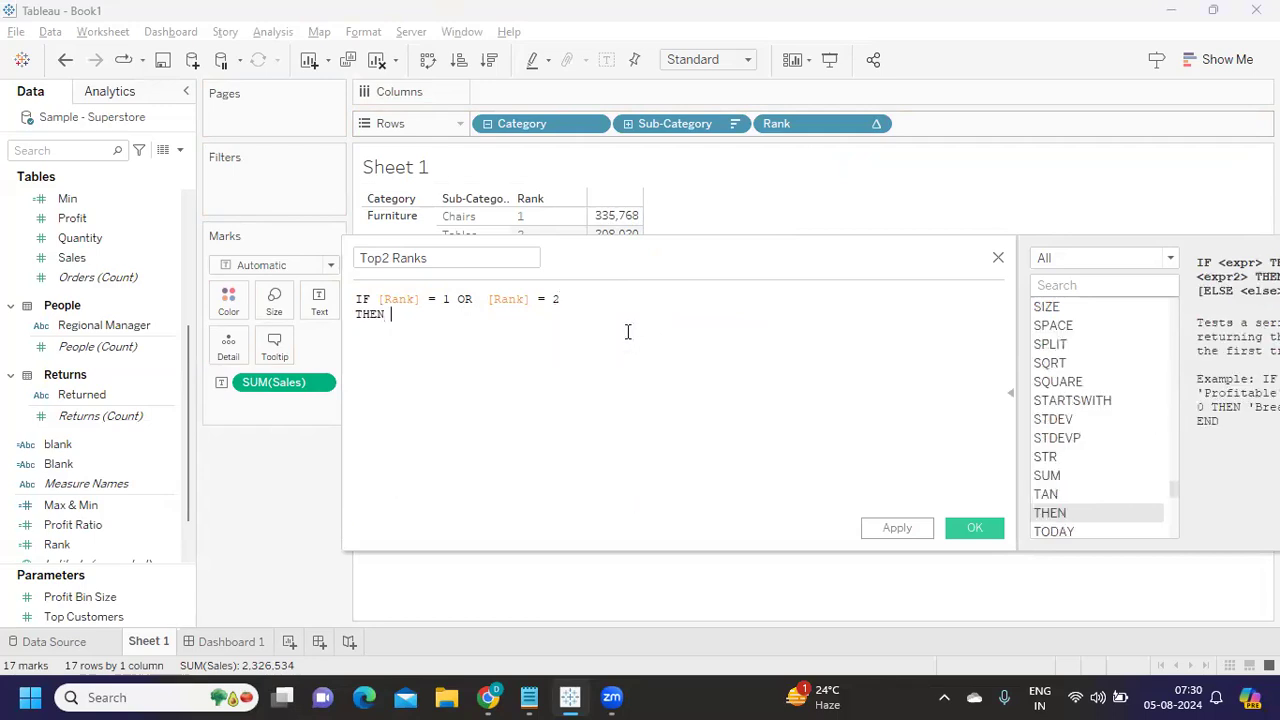
{"action": "type", "text": "1 el"}
{"action": "key", "text": "Return"}
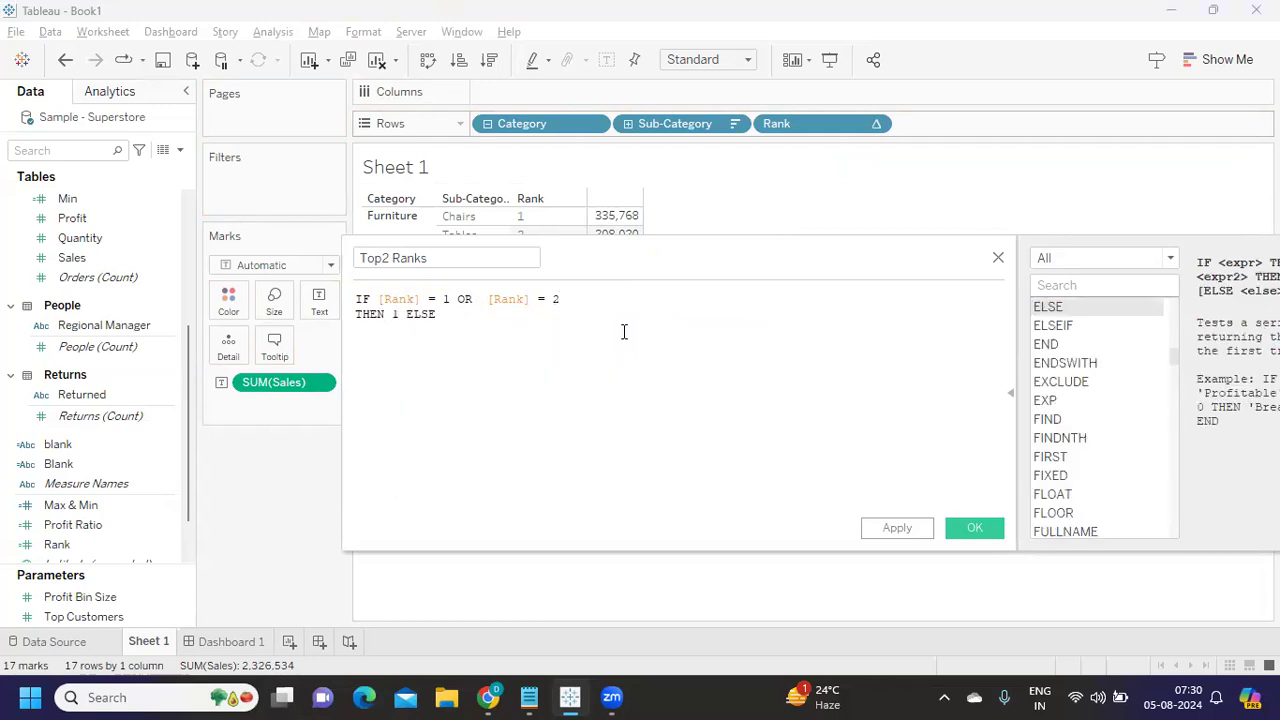
{"action": "type", "text": "0 en"}
{"action": "key", "text": "Return"}
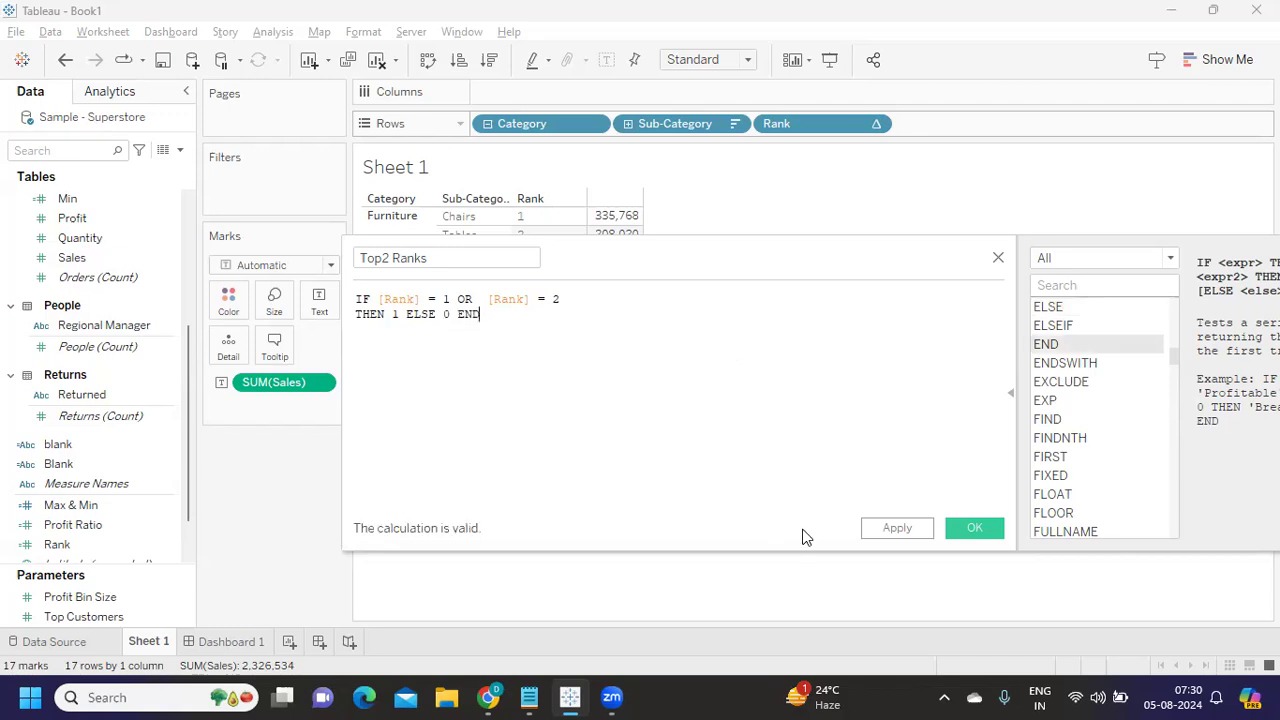
{"action": "left_click", "coordinate": [897, 528]}
{"action": "left_click", "coordinate": [565, 298]}
{"action": "left_click", "coordinate": [399, 313]}
{"action": "left_click", "coordinate": [897, 530]}
{"action": "left_click", "coordinate": [958, 530]}
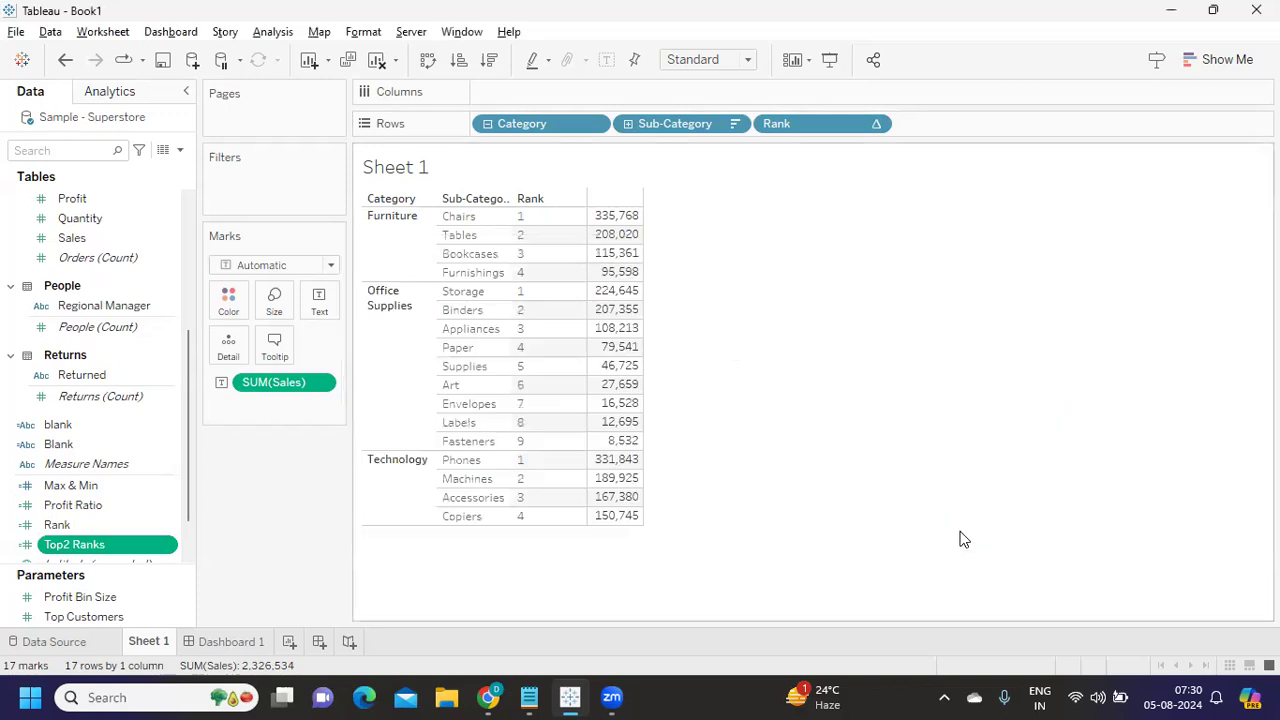
Convert Top2 Ranks to discrete and color the sales values in the table by it
{"action": "left_click", "coordinate": [168, 549]}
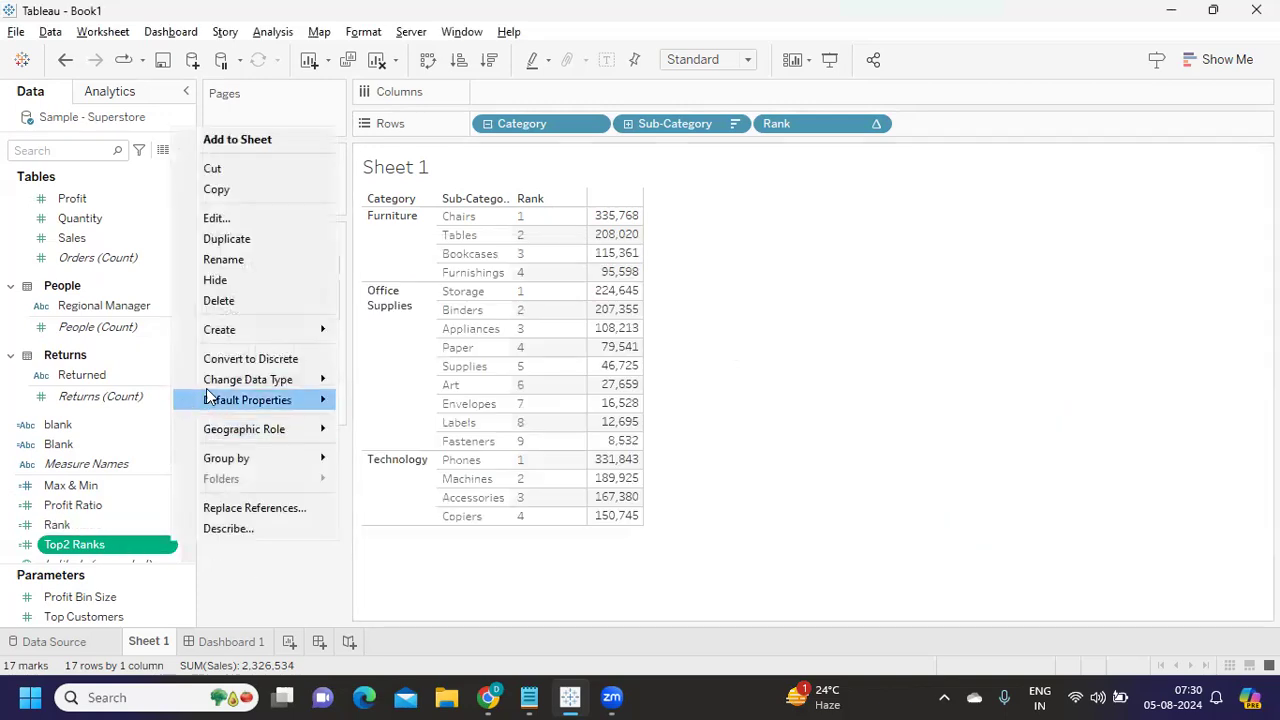
{"action": "left_click", "coordinate": [215, 357]}
{"action": "left_click_drag", "start_coordinate": [110, 549], "coordinate": [226, 311]}
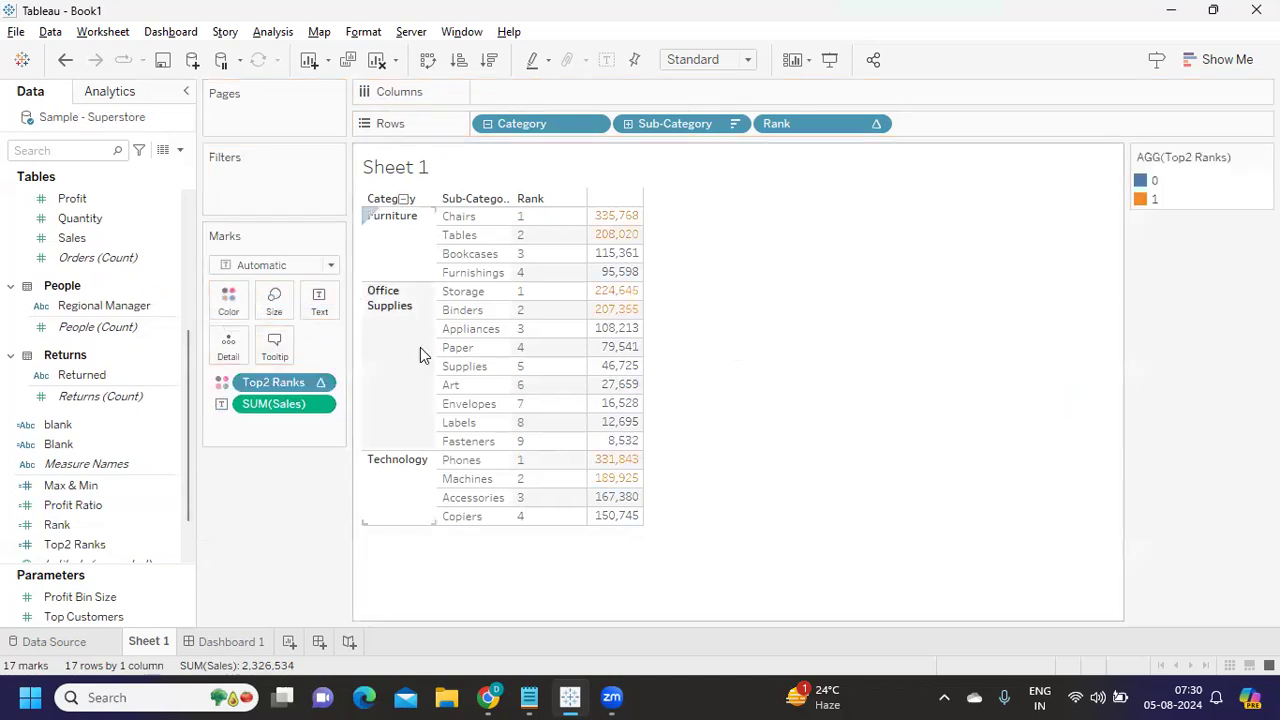
{"action": "mouse_move", "coordinate": [608, 250]}
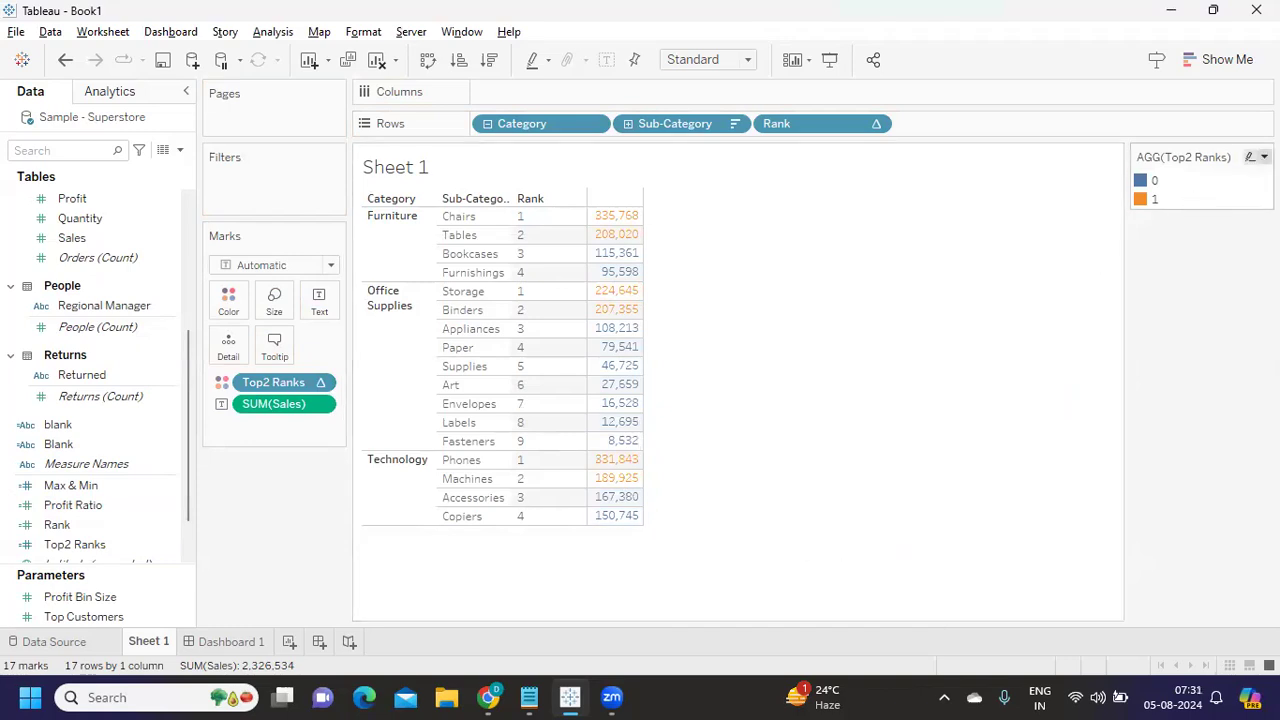
Assign blue to Top2 Ranks value 1 and grey to value 0
{"action": "left_click", "coordinate": [1264, 157]}
{"action": "left_click", "coordinate": [1186, 176]}
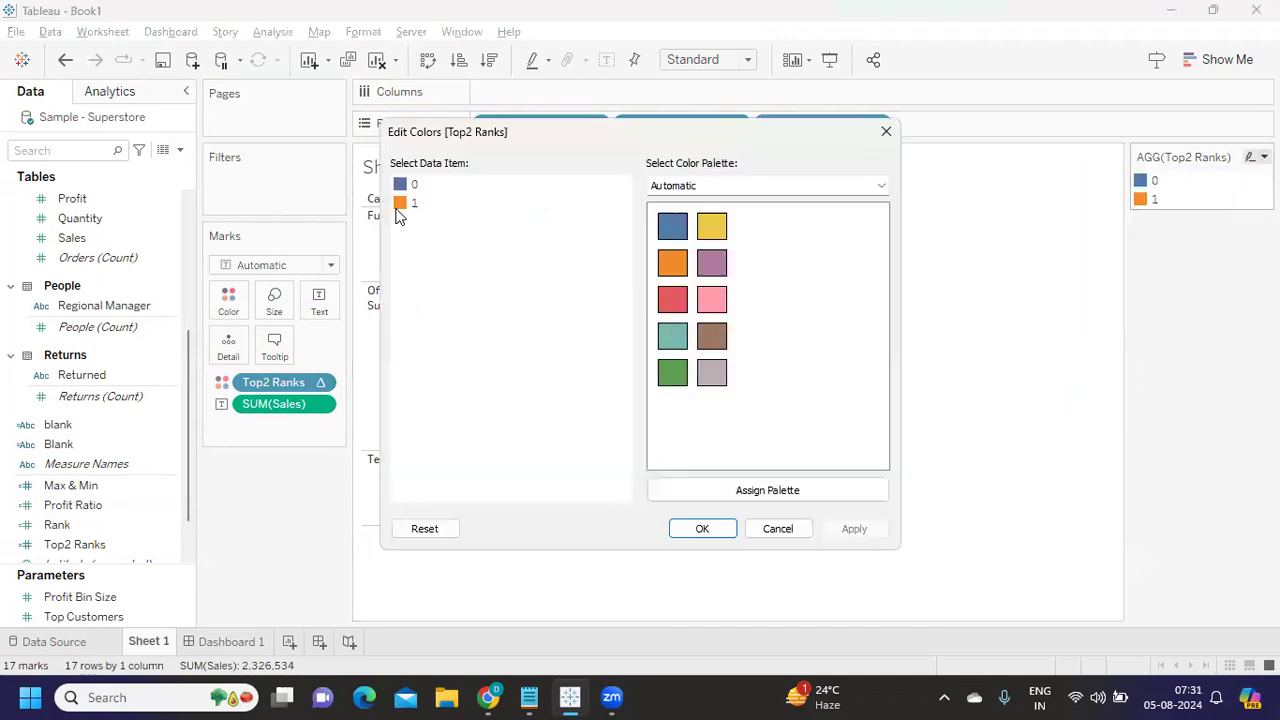
{"action": "left_click", "coordinate": [672, 228]}
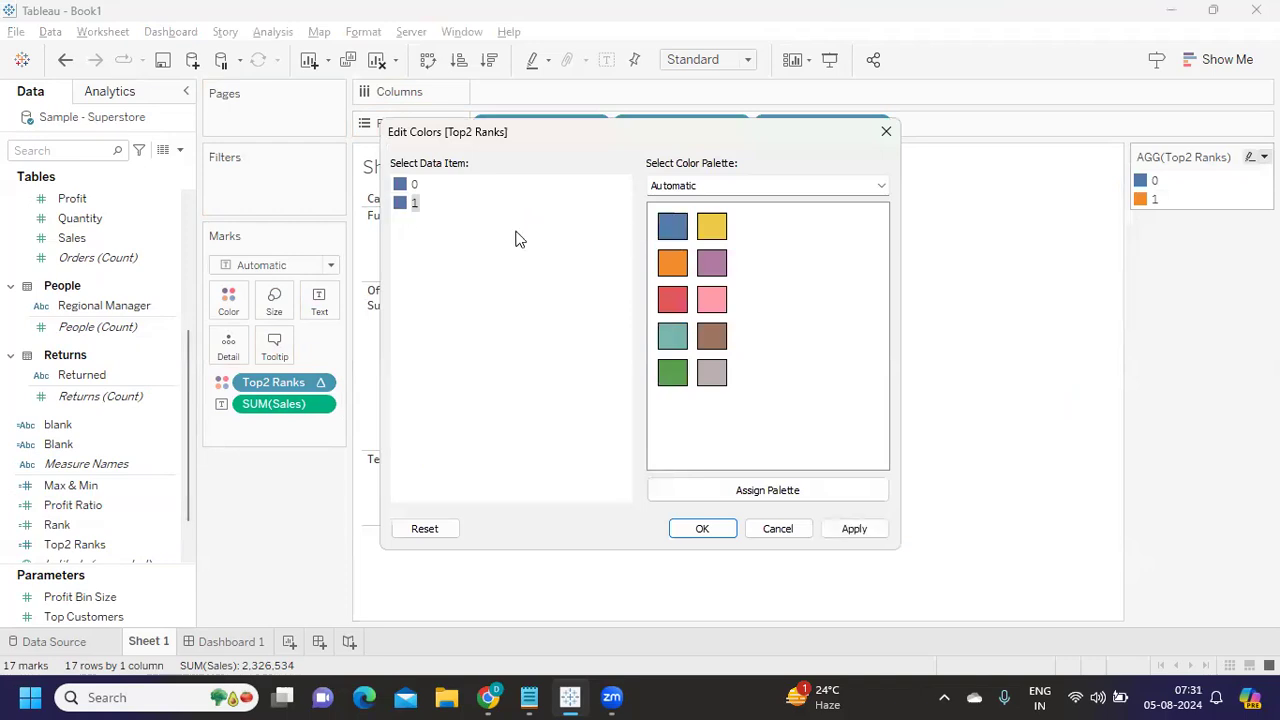
{"action": "left_click", "coordinate": [413, 186]}
{"action": "left_click", "coordinate": [716, 388]}
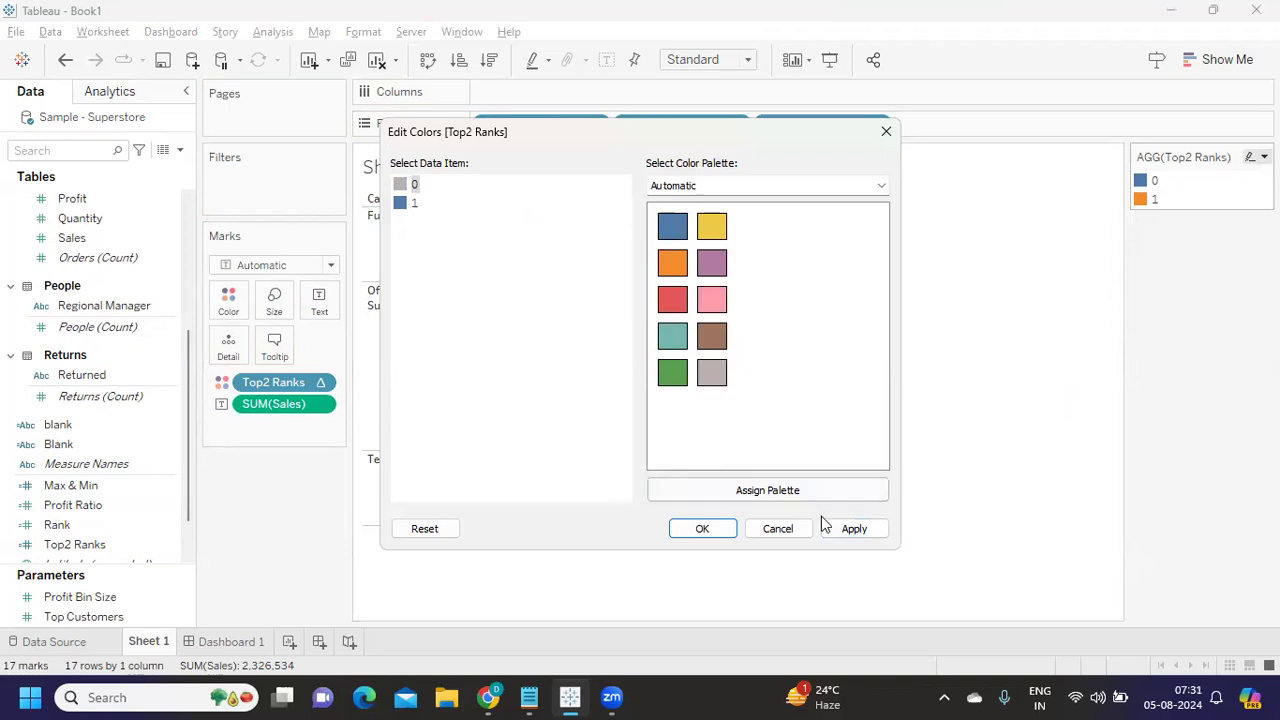
{"action": "left_click", "coordinate": [851, 528]}
{"action": "left_click", "coordinate": [702, 529]}
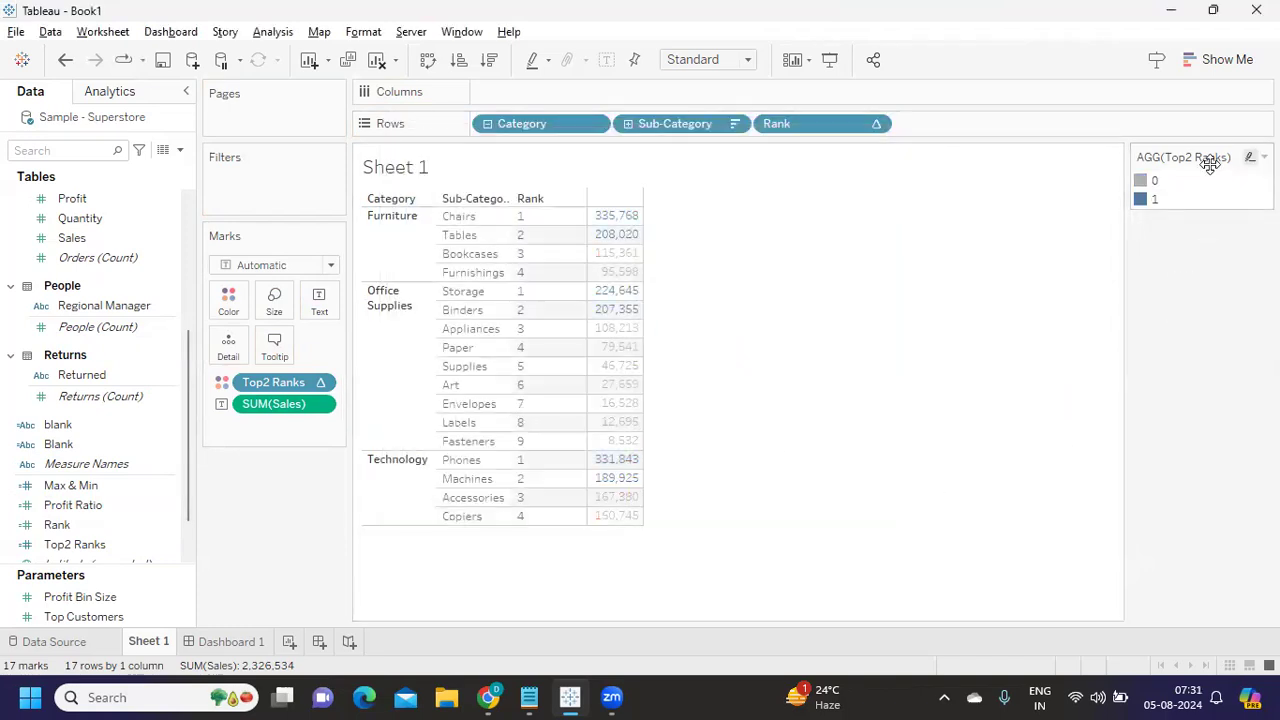
Change the color of Top2 Ranks value 0 to black (#000000) and inspect the top two values in the table
{"action": "left_click", "coordinate": [1264, 157]}
{"action": "left_click", "coordinate": [1122, 174]}
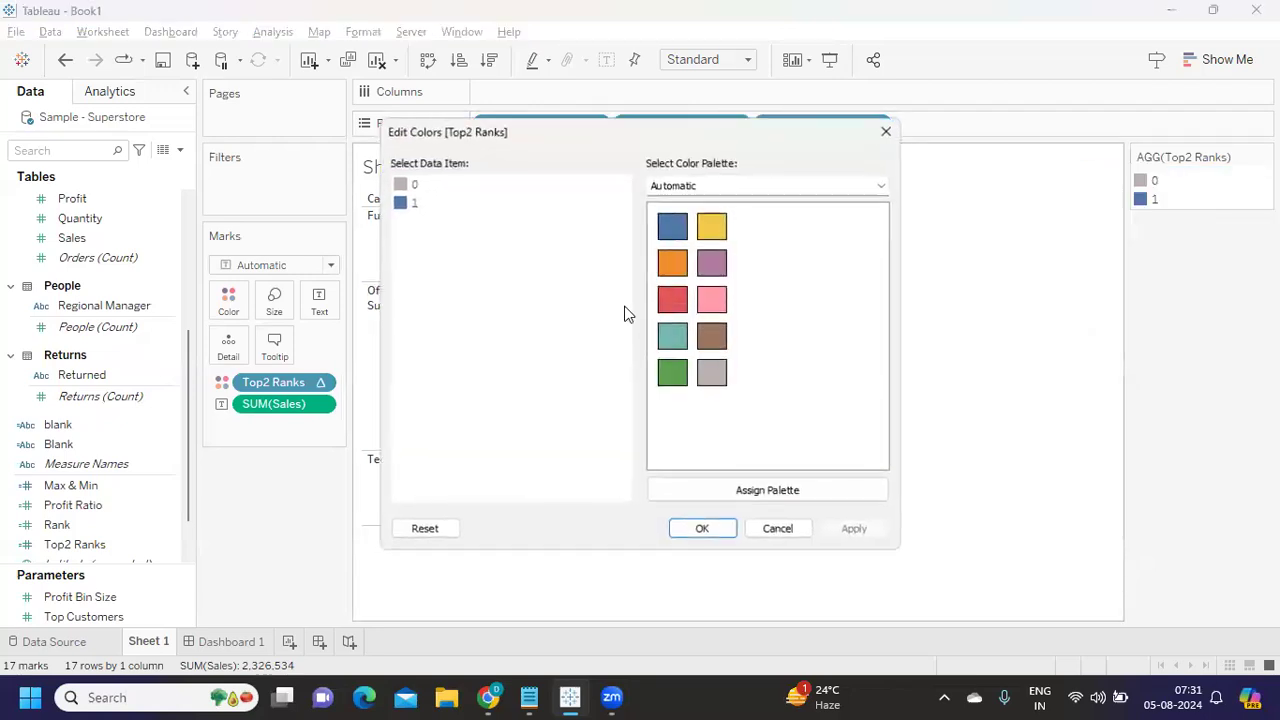
{"action": "double_click", "coordinate": [403, 185]}
{"action": "left_click", "coordinate": [418, 204]}
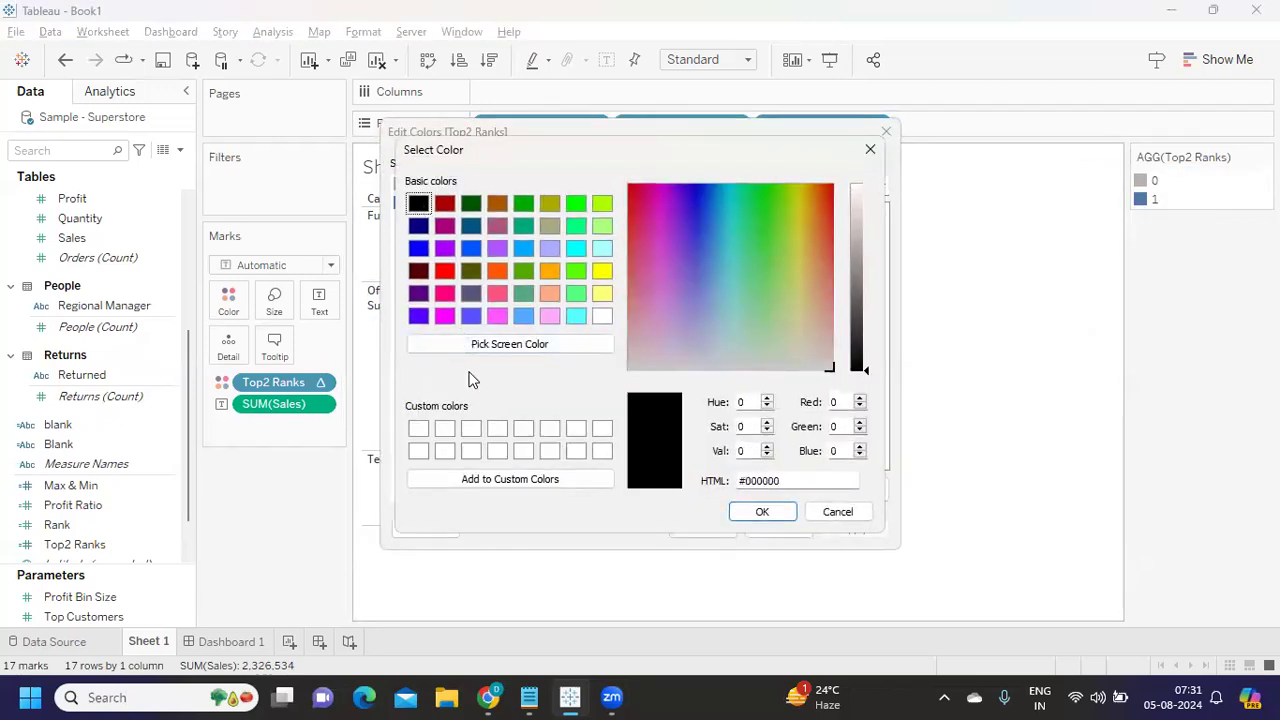
{"action": "left_click", "coordinate": [750, 513]}
{"action": "left_click", "coordinate": [852, 530]}
{"action": "left_click", "coordinate": [705, 529]}
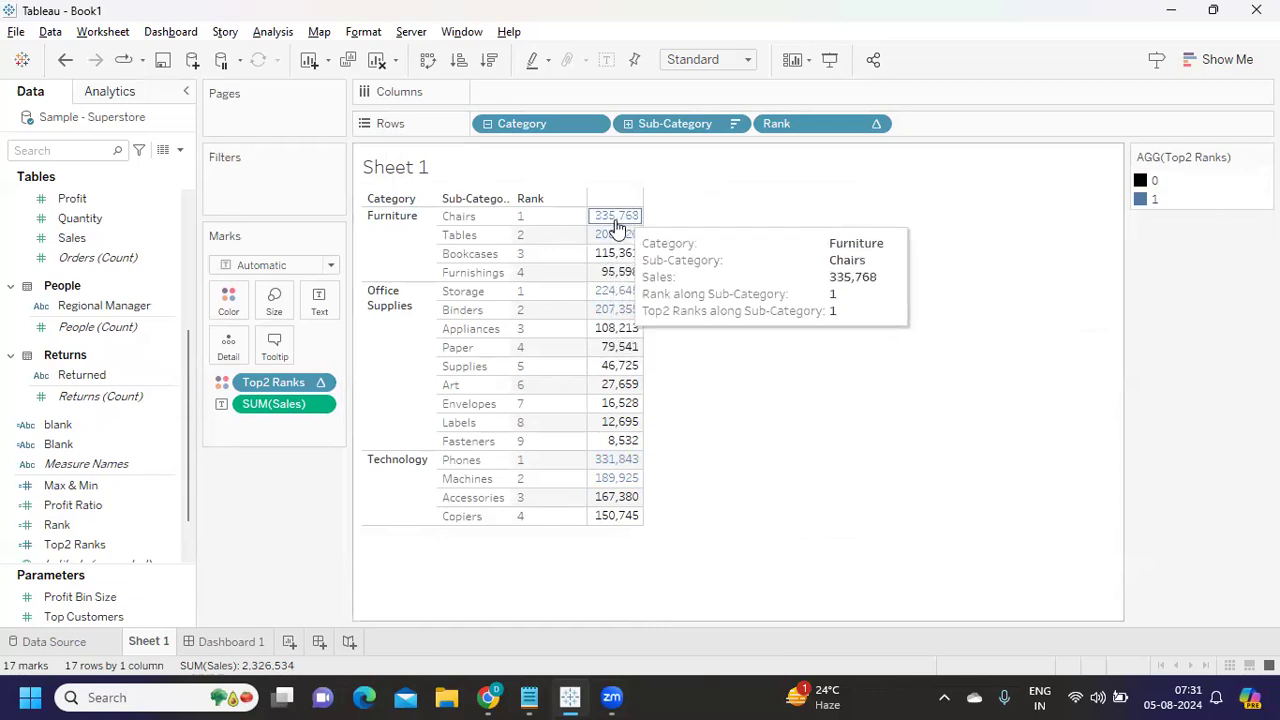
{"action": "mouse_move", "coordinate": [607, 483]}
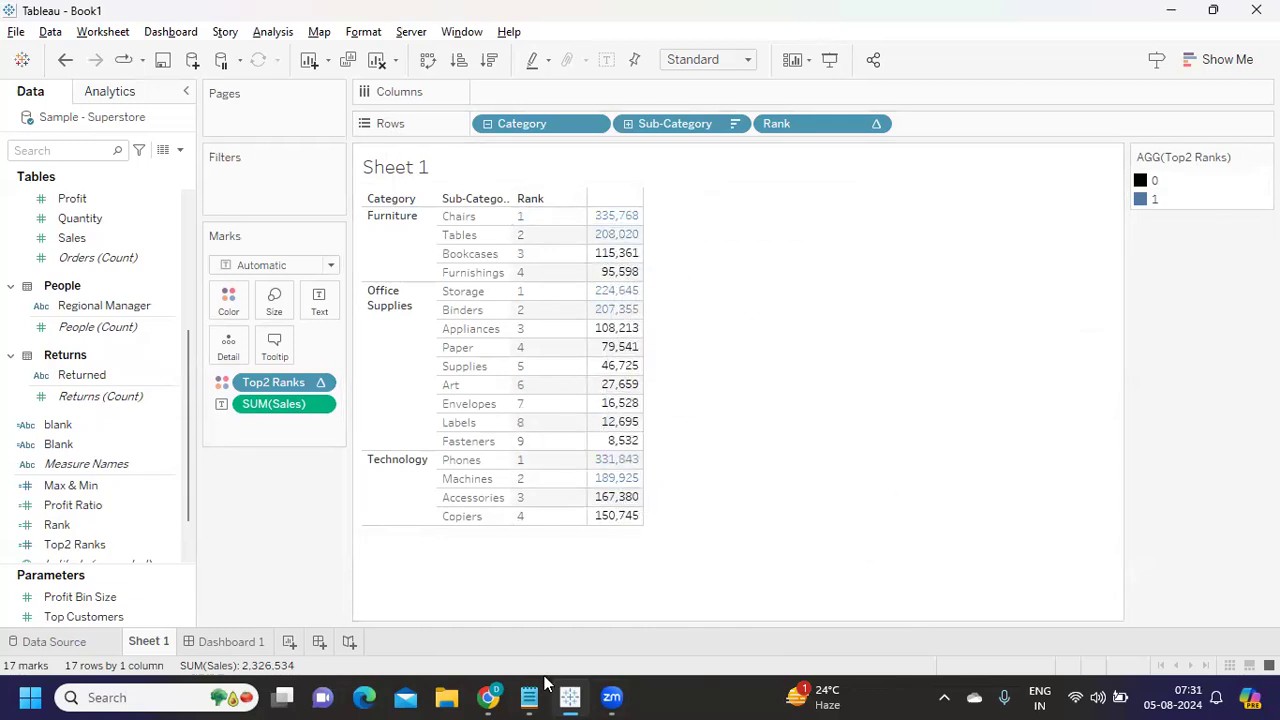
Read question 5 about the last day of the current month in the Notepad list and return to Tableau
{"action": "mouse_move", "coordinate": [529, 697]}
{"action": "left_click", "coordinate": [531, 620]}
{"action": "left_click_drag", "start_coordinate": [88, 251], "coordinate": [397, 248]}
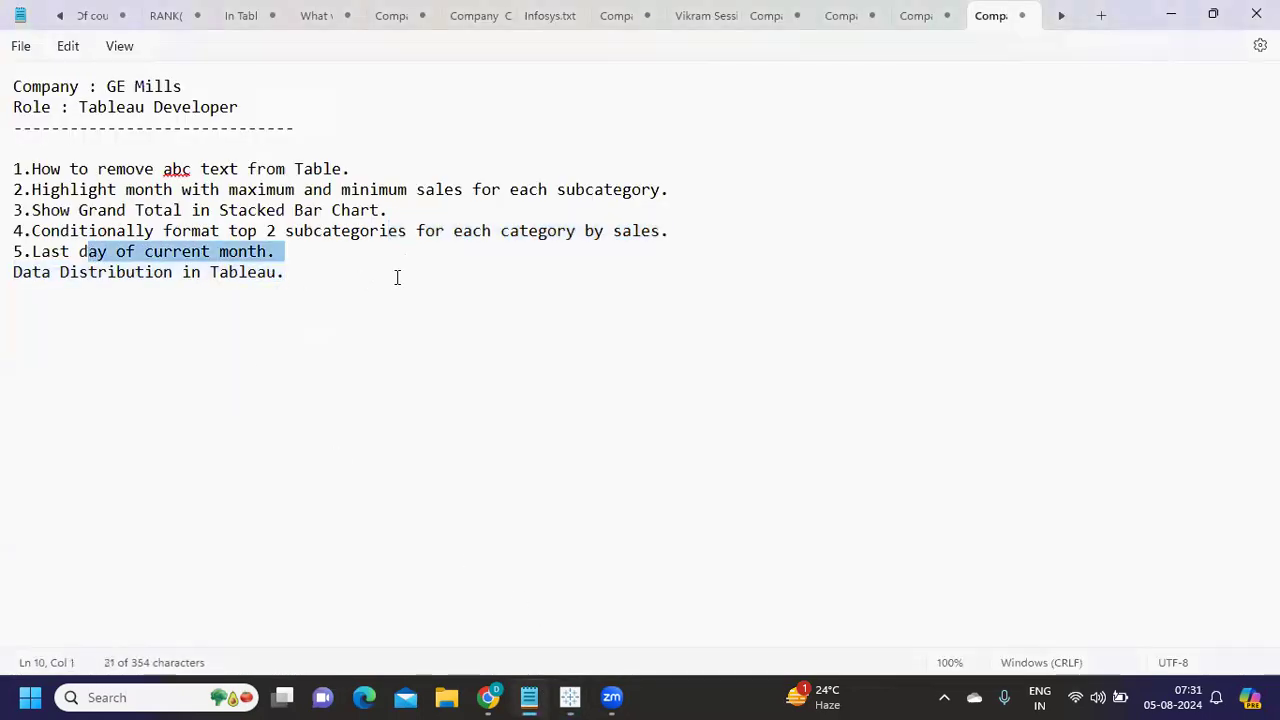
{"action": "left_click", "coordinate": [397, 277]}
{"action": "mouse_move", "coordinate": [583, 697]}
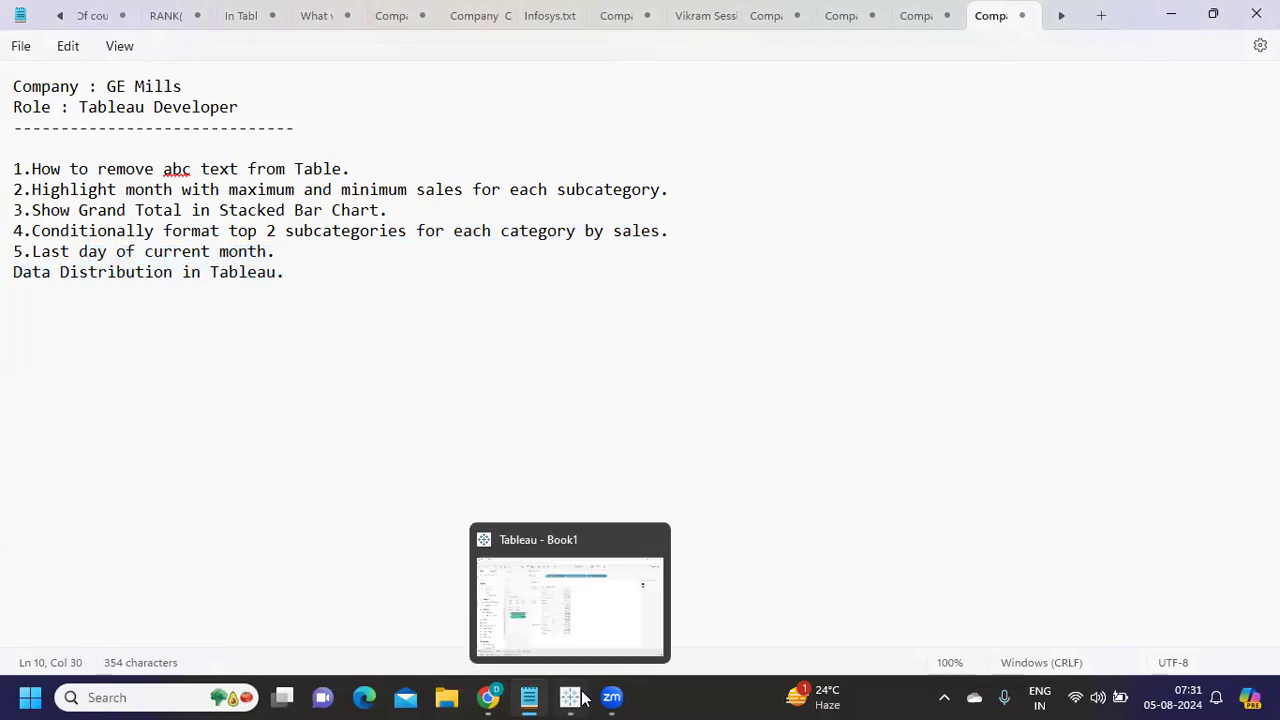
{"action": "left_click", "coordinate": [590, 620]}
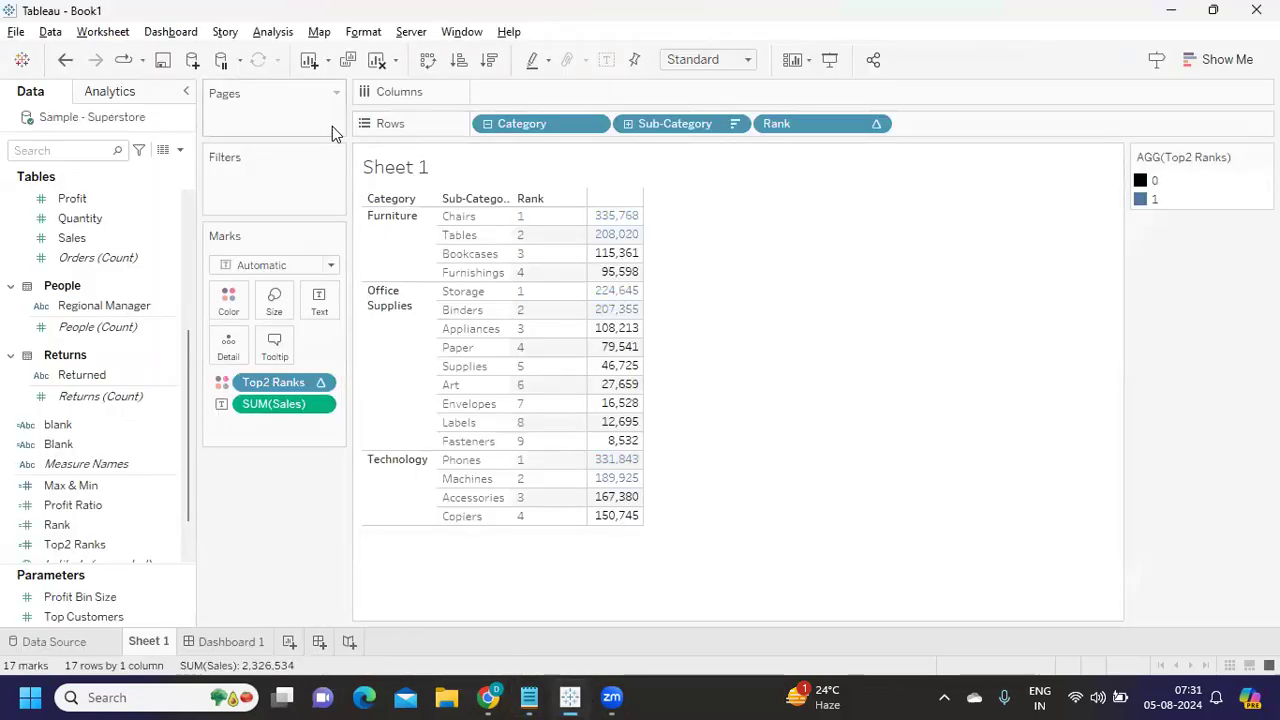
Clear Sheet 1 and start a new calculated field named Today
{"action": "left_click", "coordinate": [378, 60]}
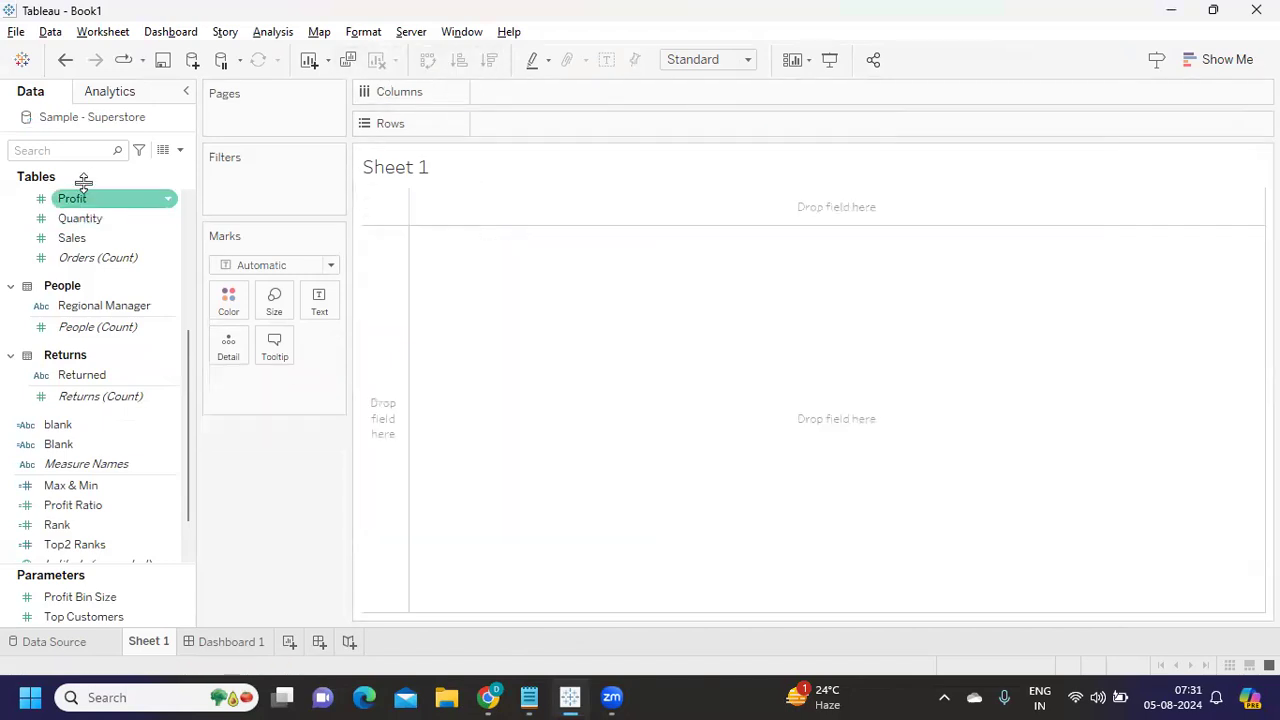
{"action": "left_click", "coordinate": [180, 150]}
{"action": "left_click", "coordinate": [105, 171]}
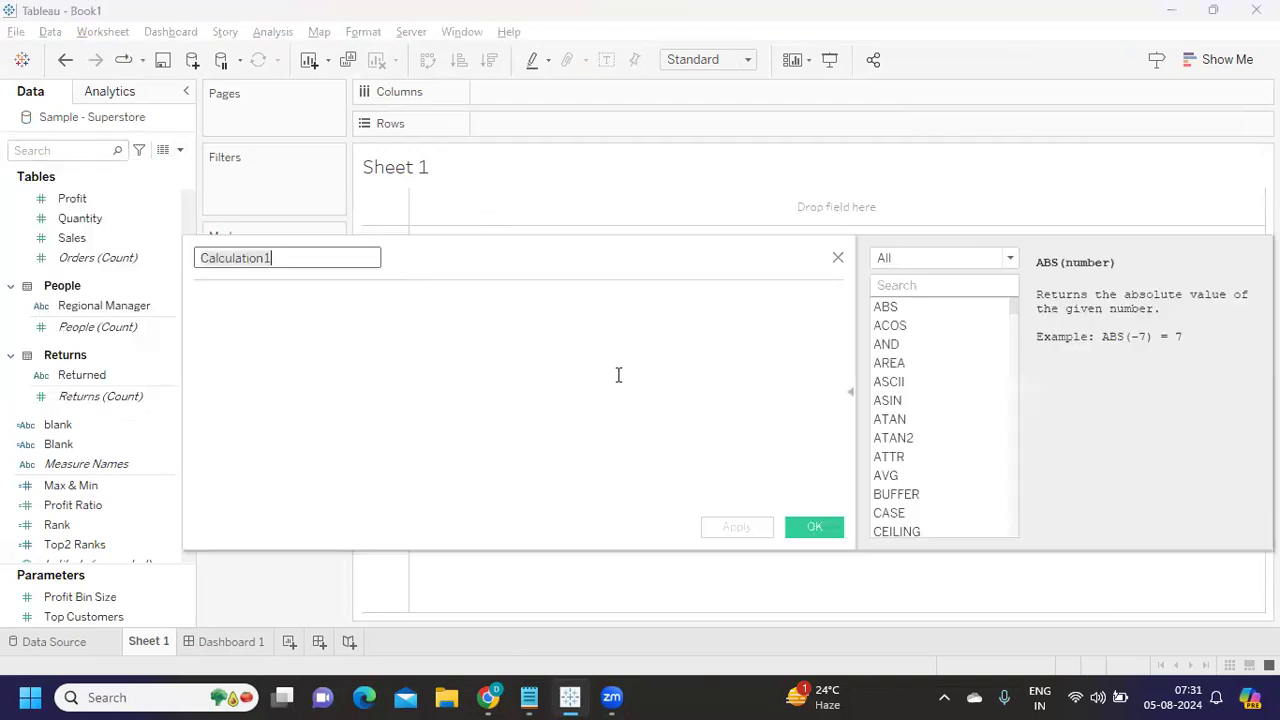
{"action": "type", "text": "Today"}
{"action": "left_click", "coordinate": [549, 371]}
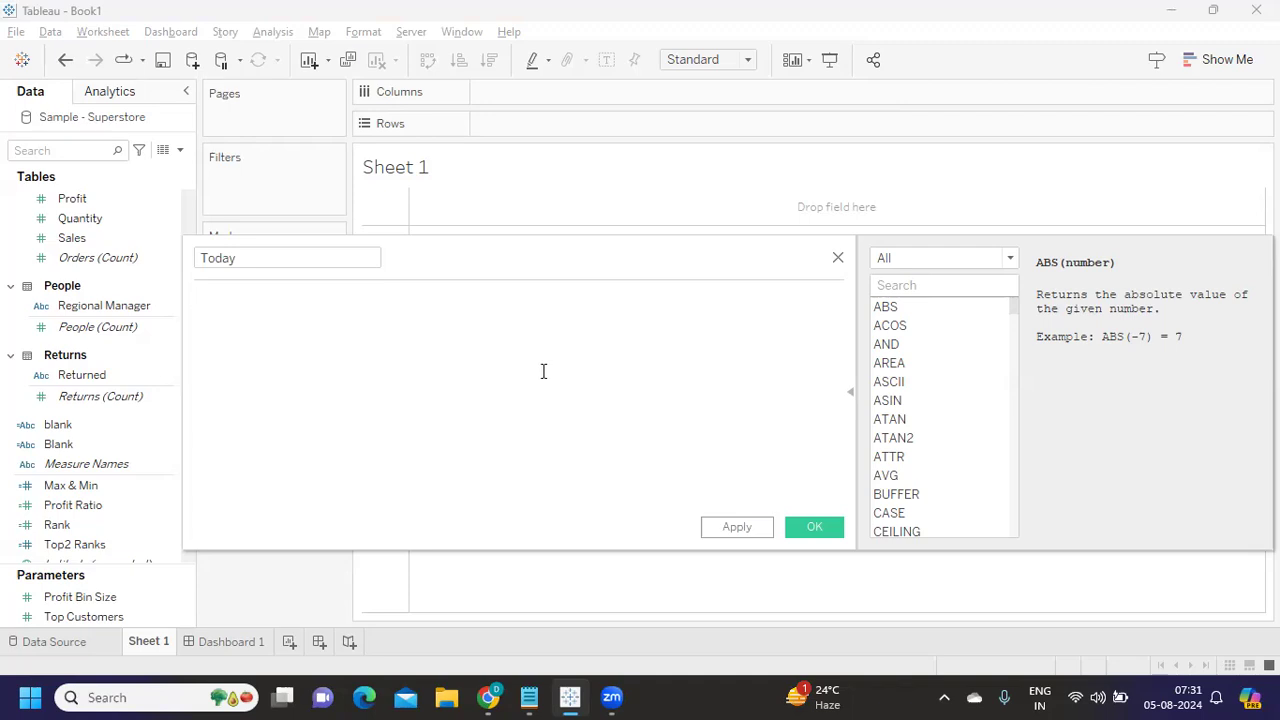
Enter the formula DATETRUNC('day',TODAY()) for the Today field and save it
{"action": "type", "text": "date"}
{"action": "key", "text": "Return"}
{"action": "key", "text": "BackSpace"}
{"action": "type", "text": "tr"}
{"action": "key", "text": "Return"}
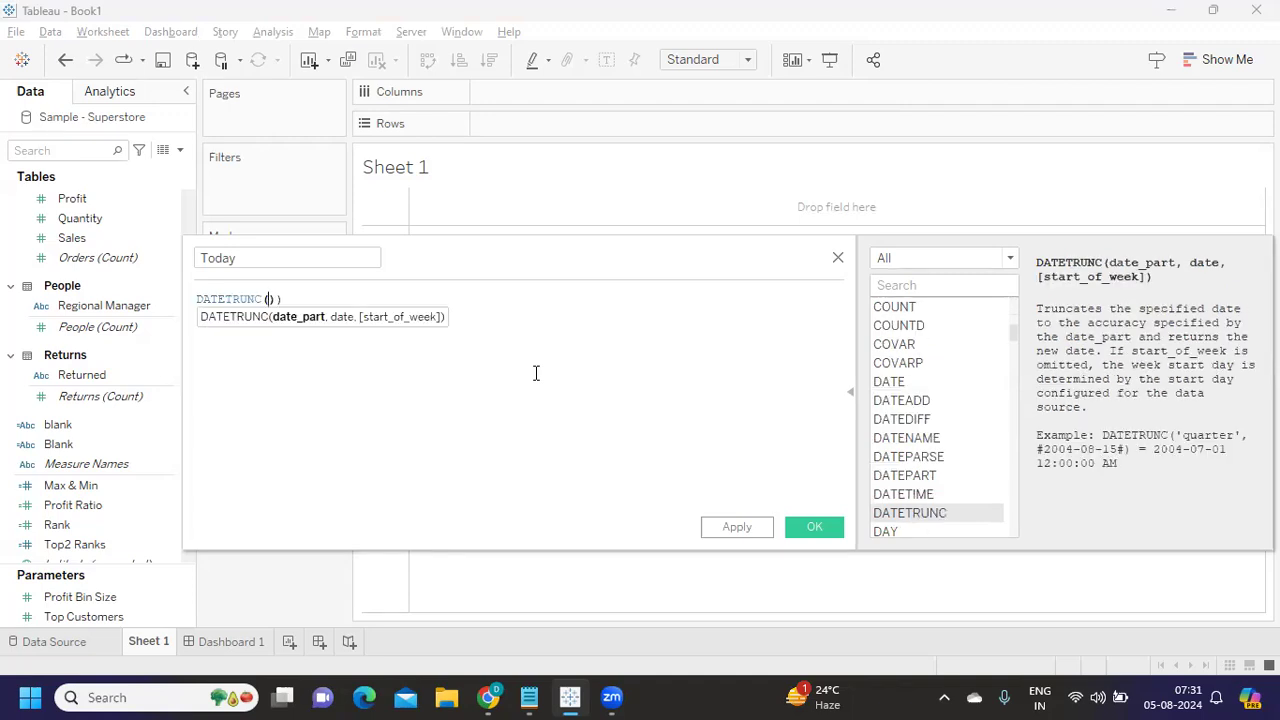
{"action": "type", "text": "'day"}
{"action": "type", "text": ",tod"}
{"action": "key", "text": "Return"}
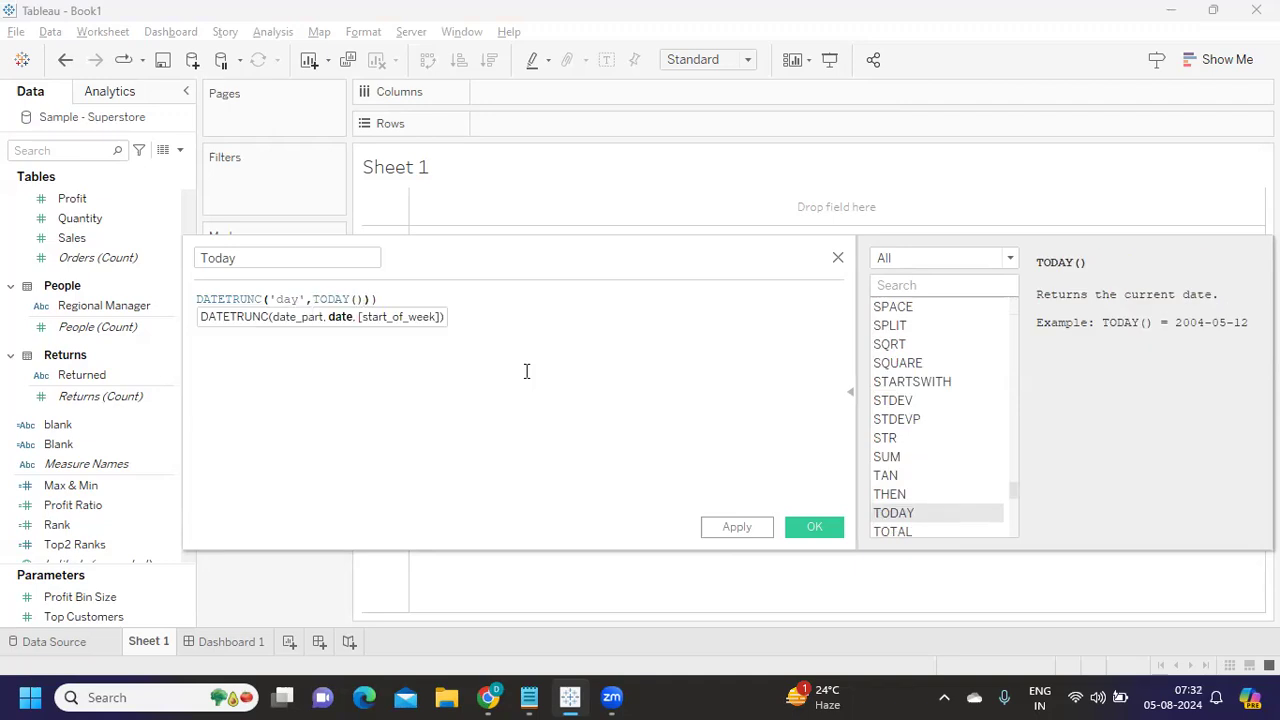
{"action": "key", "text": "Delete"}
{"action": "left_click", "coordinate": [734, 526]}
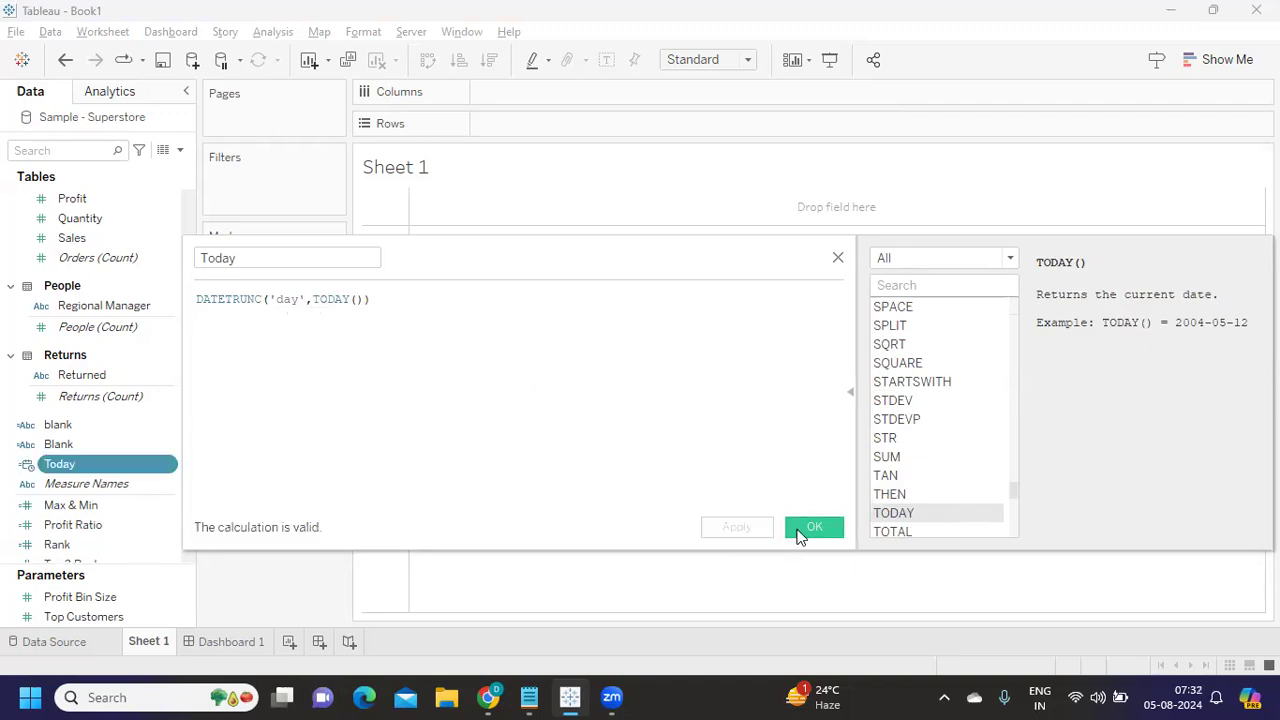
{"action": "left_click", "coordinate": [800, 533]}
Show the Today field as text on the sheet and display it as an exact date
{"action": "left_click_drag", "start_coordinate": [100, 467], "coordinate": [331, 318]}
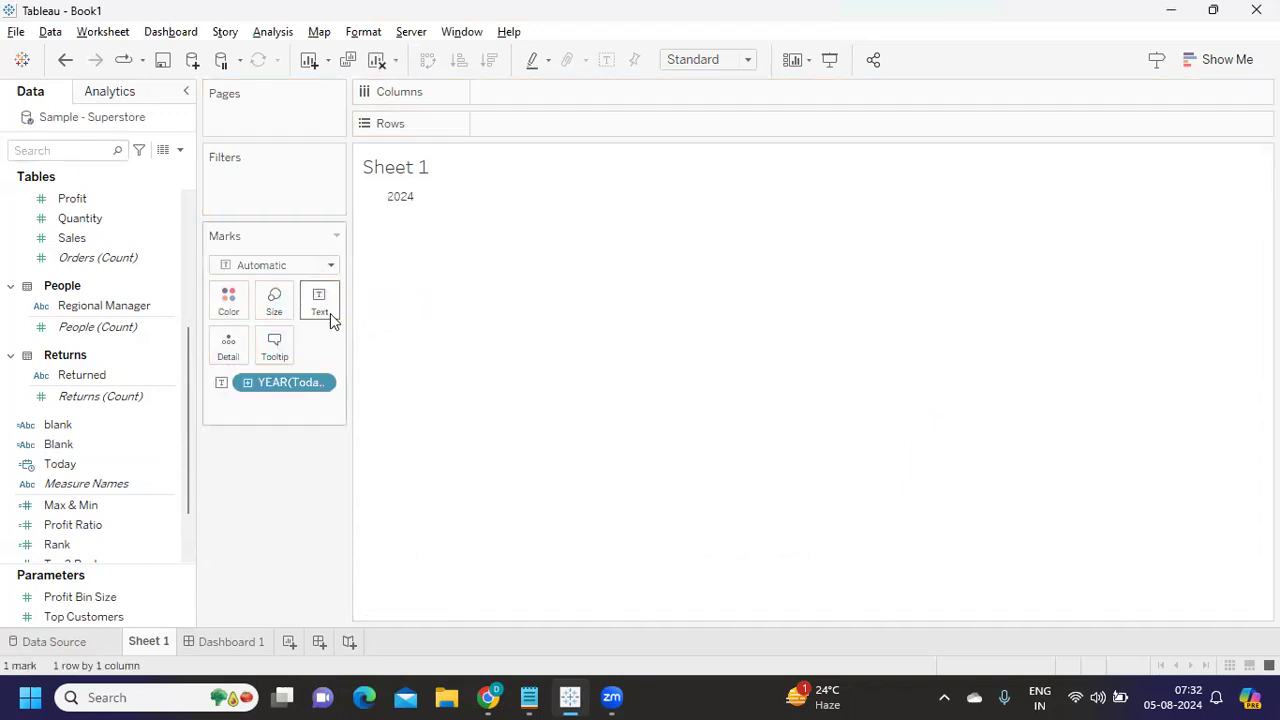
{"action": "left_click", "coordinate": [321, 384]}
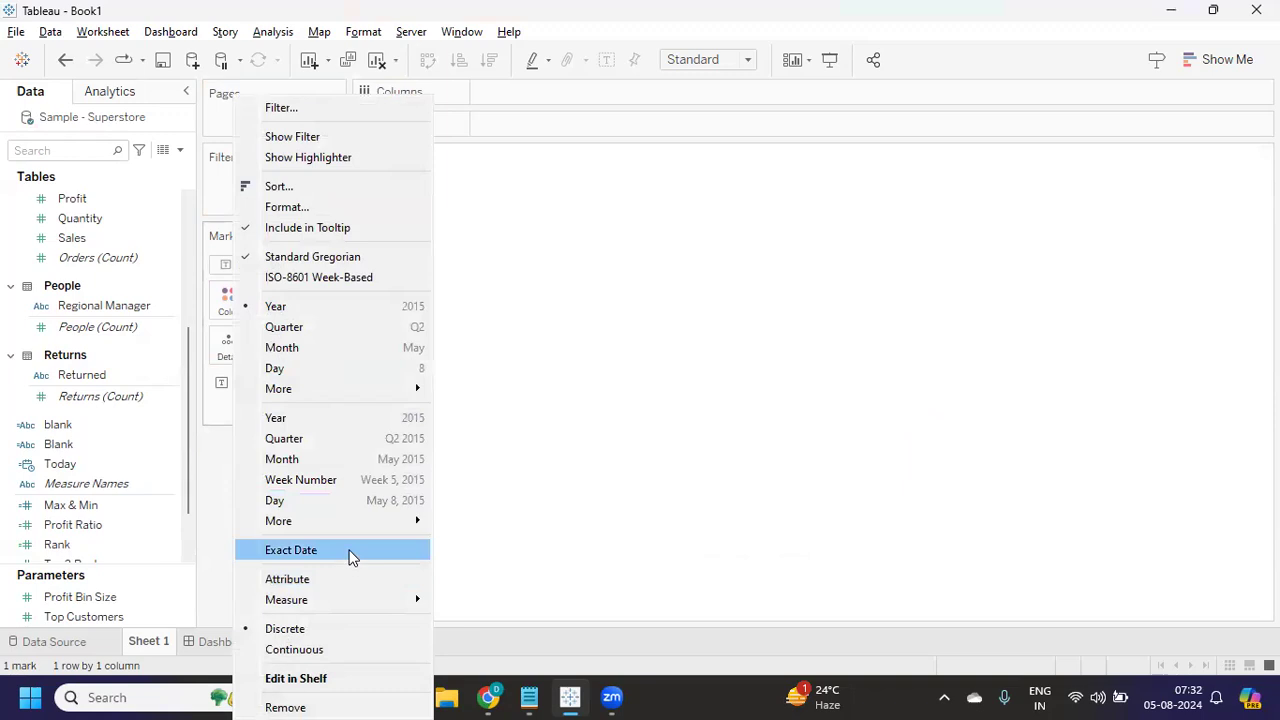
{"action": "left_click", "coordinate": [352, 551]}
{"action": "mouse_move", "coordinate": [395, 212]}
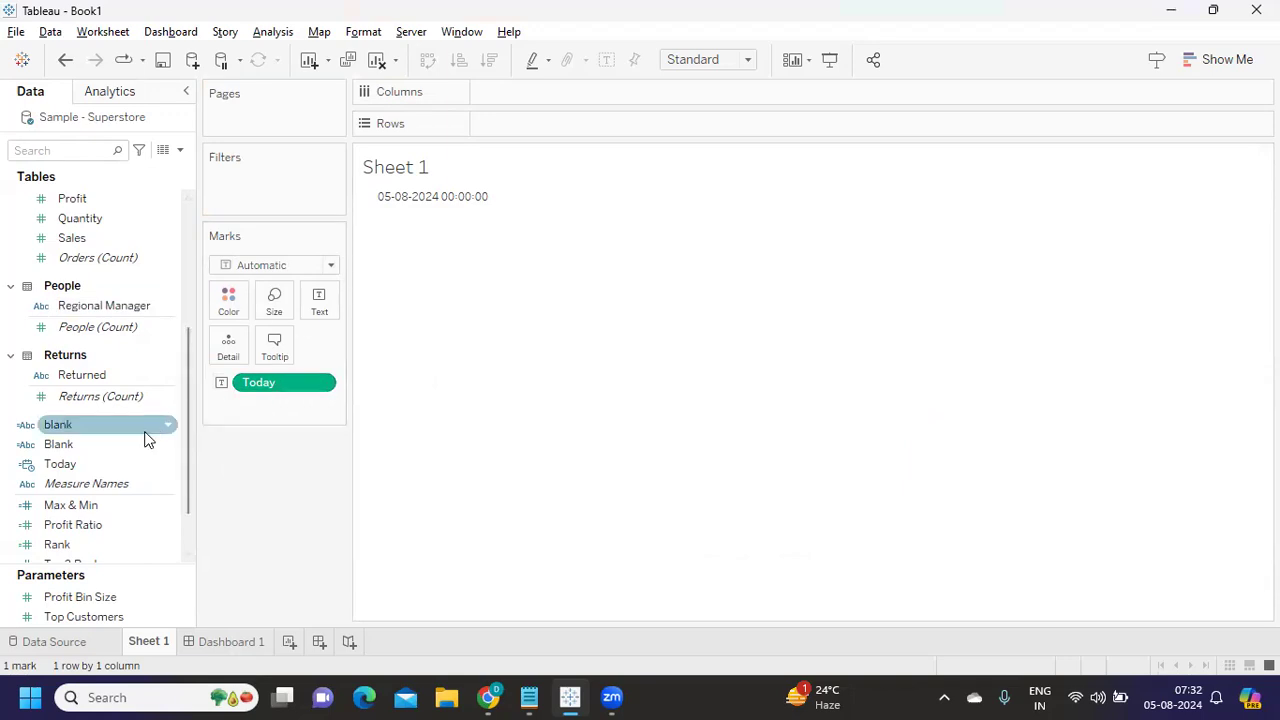
Edit the Today field so its formula reads DATETRUNC('month',TODAY()) and apply the change
{"action": "left_click", "coordinate": [168, 465]}
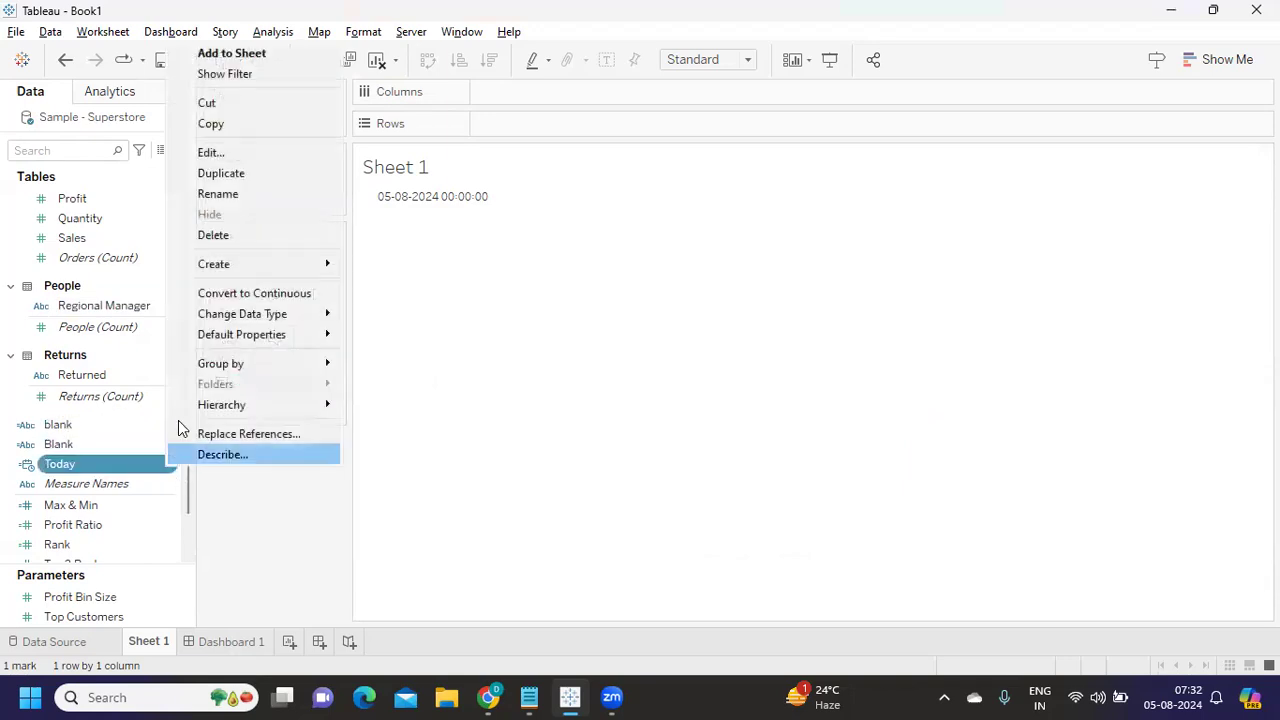
{"action": "left_click", "coordinate": [225, 153]}
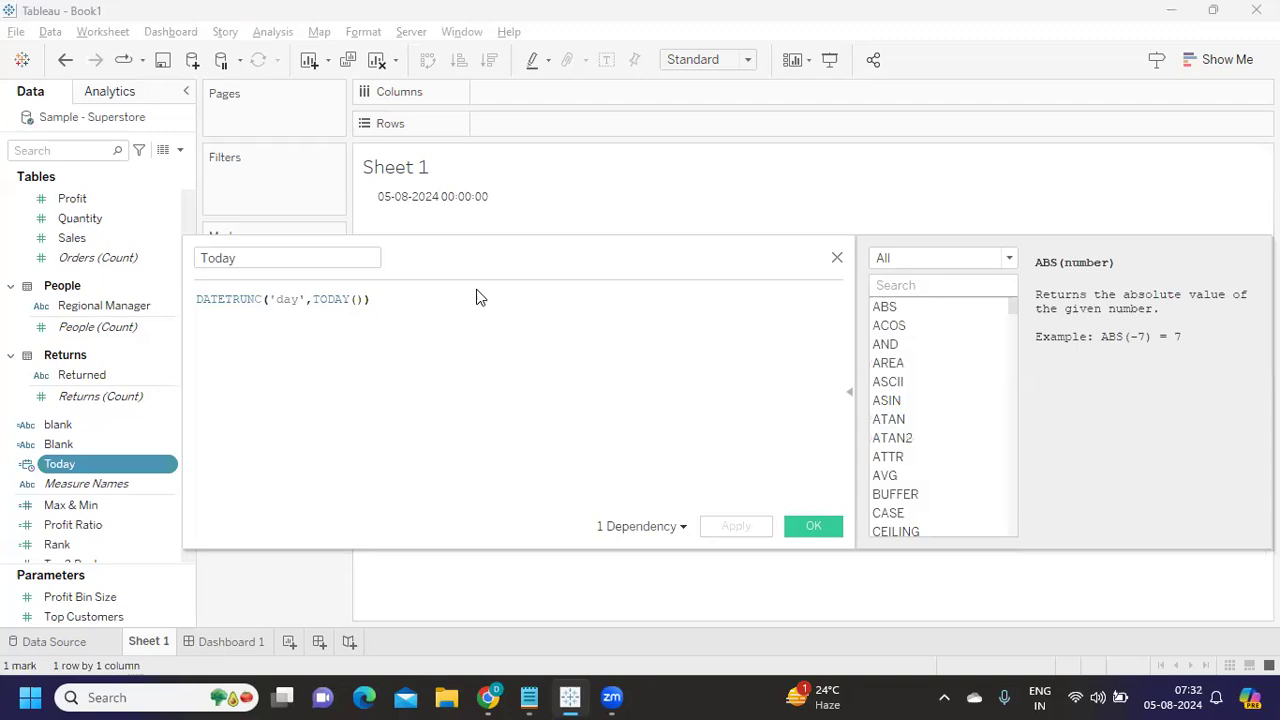
{"action": "left_click_drag", "start_coordinate": [497, 260], "coordinate": [699, 268]}
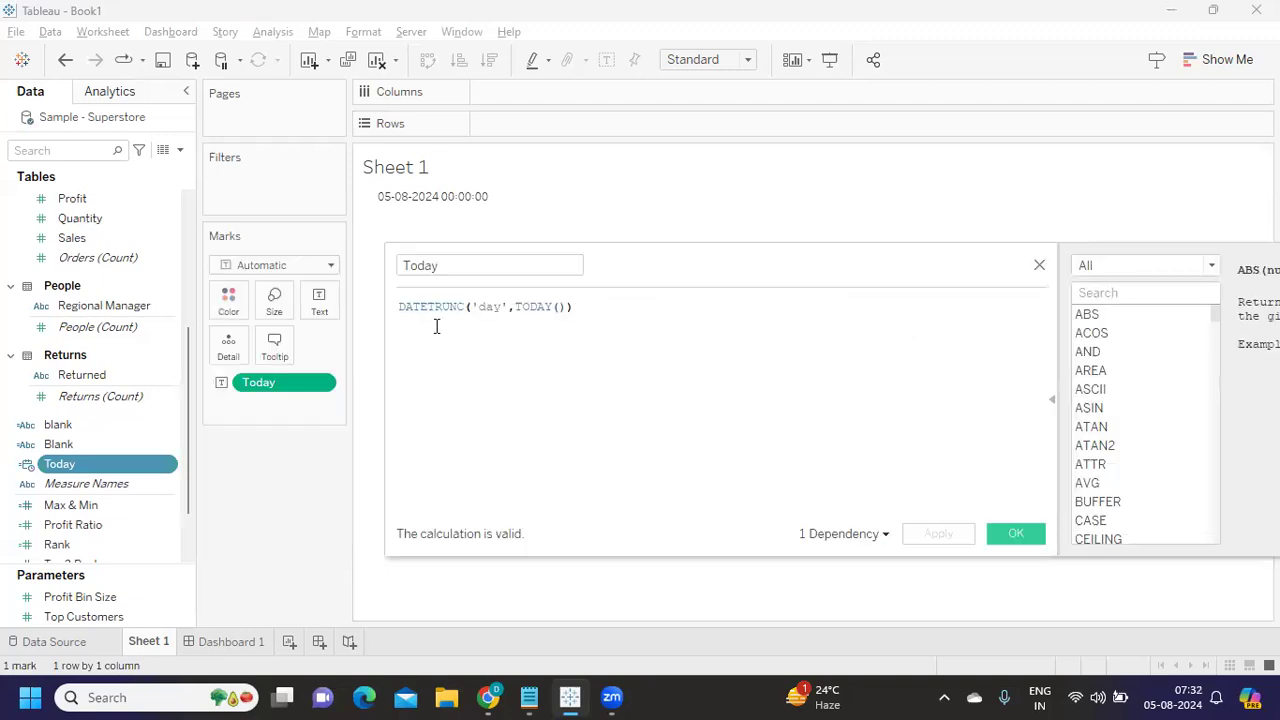
{"action": "double_click", "coordinate": [491, 307]}
{"action": "type", "text": "month"}
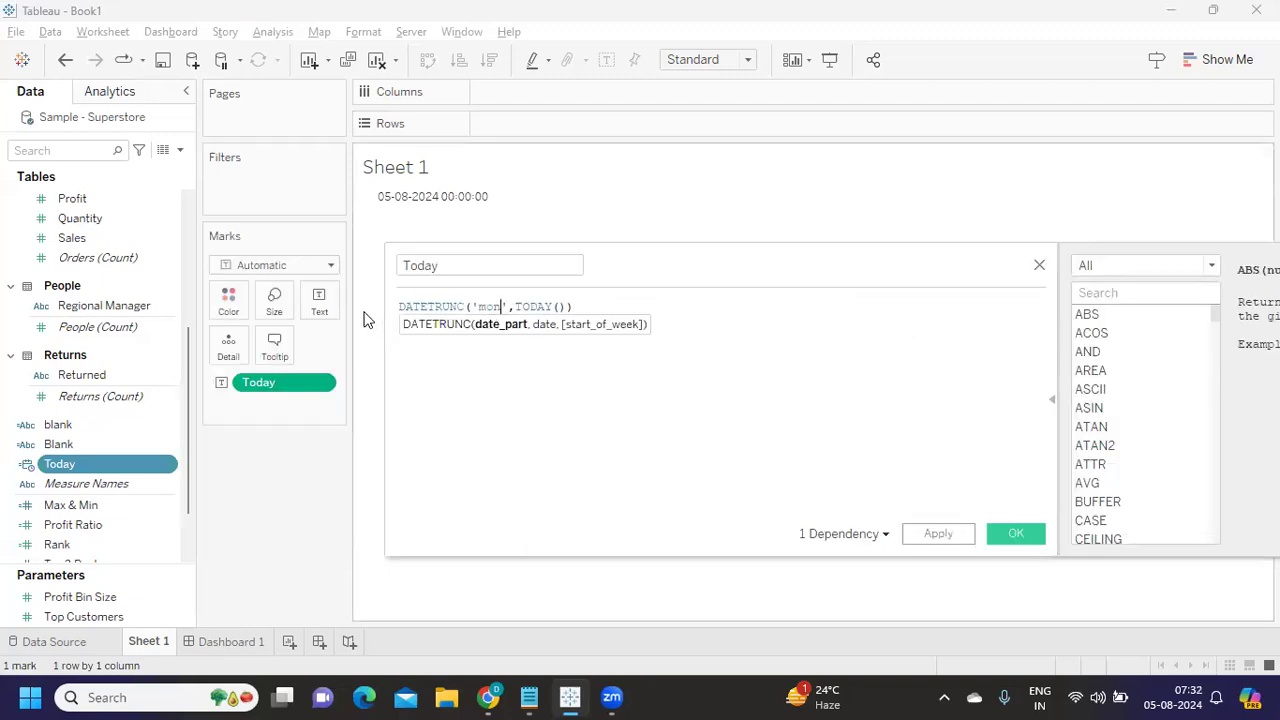
{"action": "left_click", "coordinate": [960, 536]}
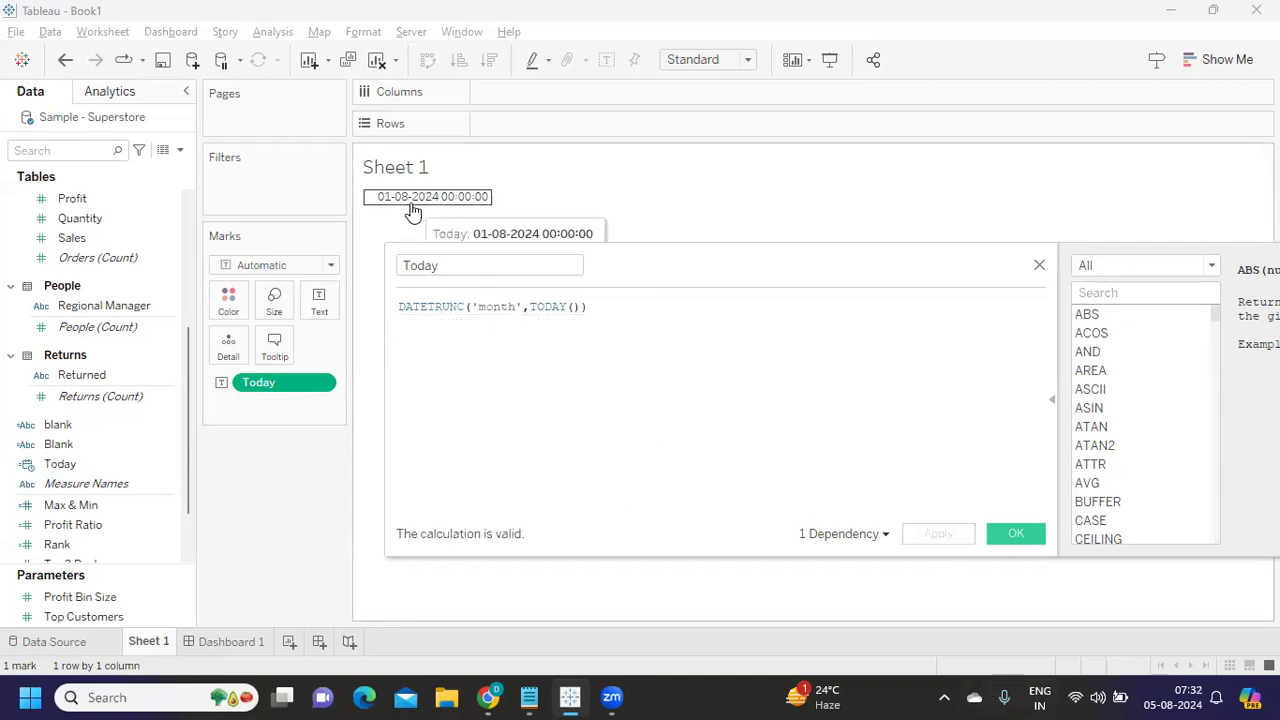
Insert a DATEADD function on a new line above the DATETRUNC expression in the Today formula
{"action": "left_click_drag", "start_coordinate": [661, 270], "coordinate": [788, 300]}
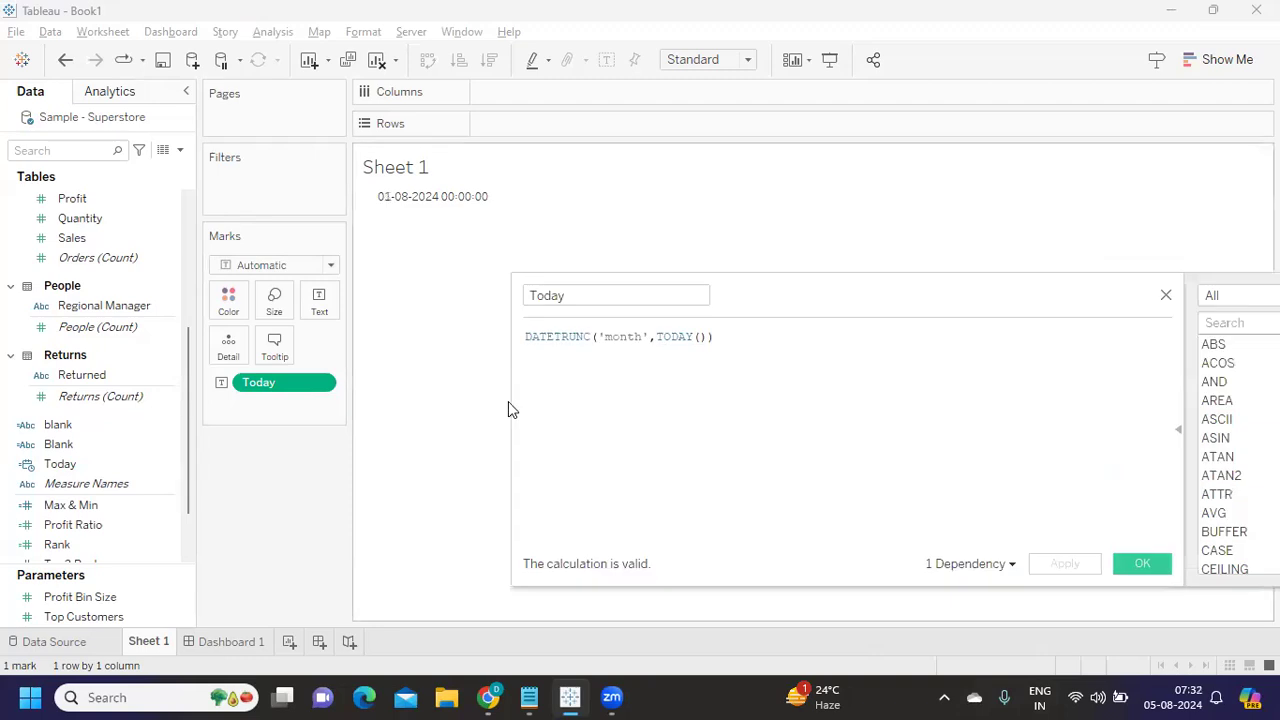
{"action": "left_click", "coordinate": [528, 338]}
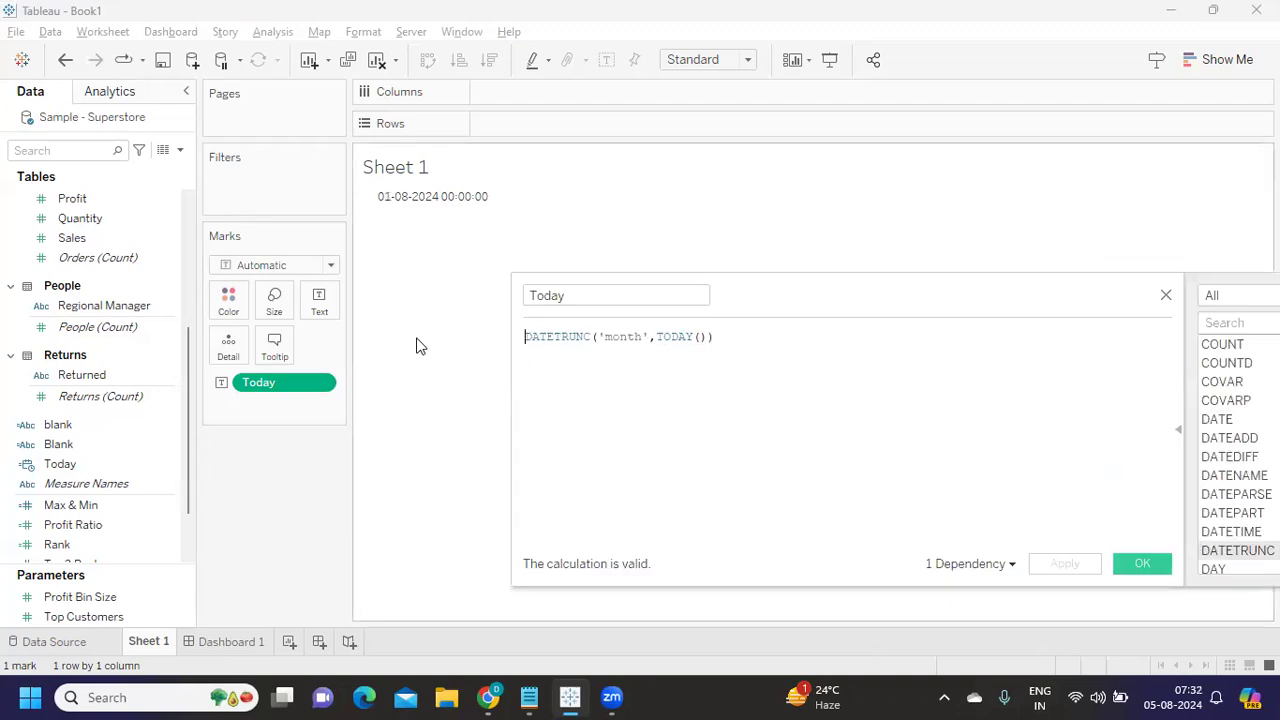
{"action": "key", "text": "Return"}
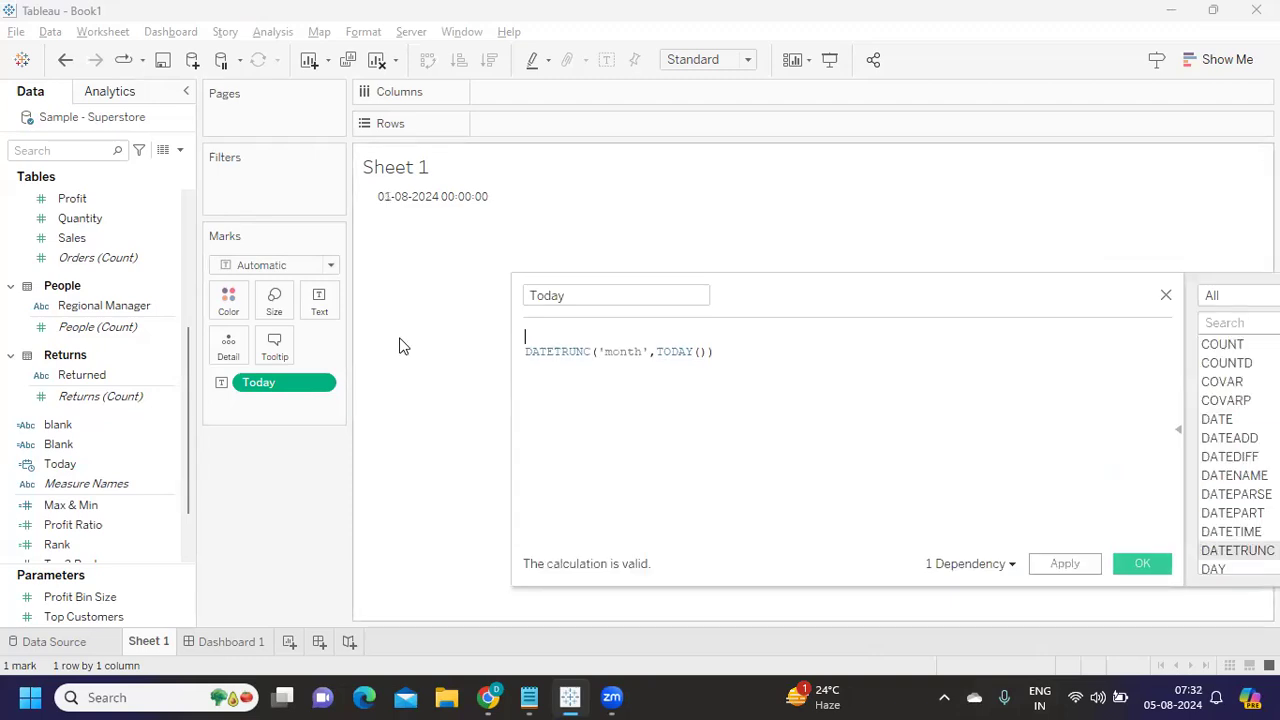
{"action": "type", "text": "date"}
{"action": "key", "text": "Down"}
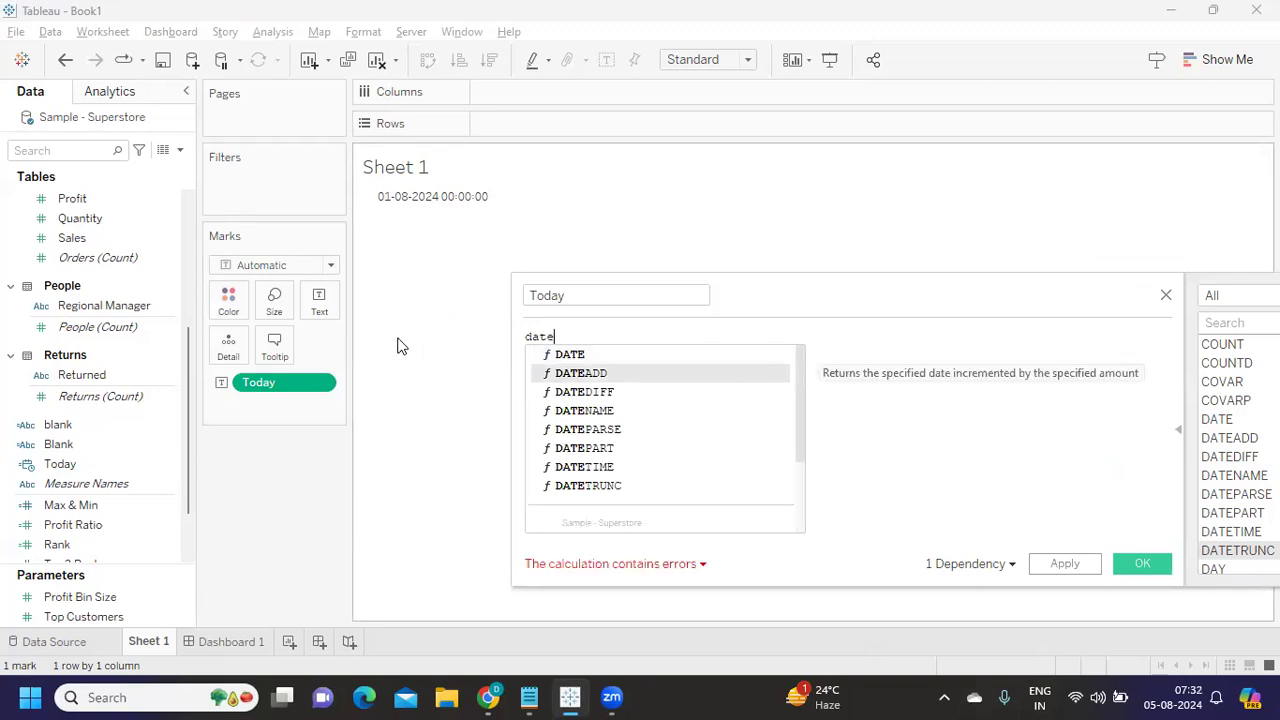
{"action": "key", "text": "Return"}
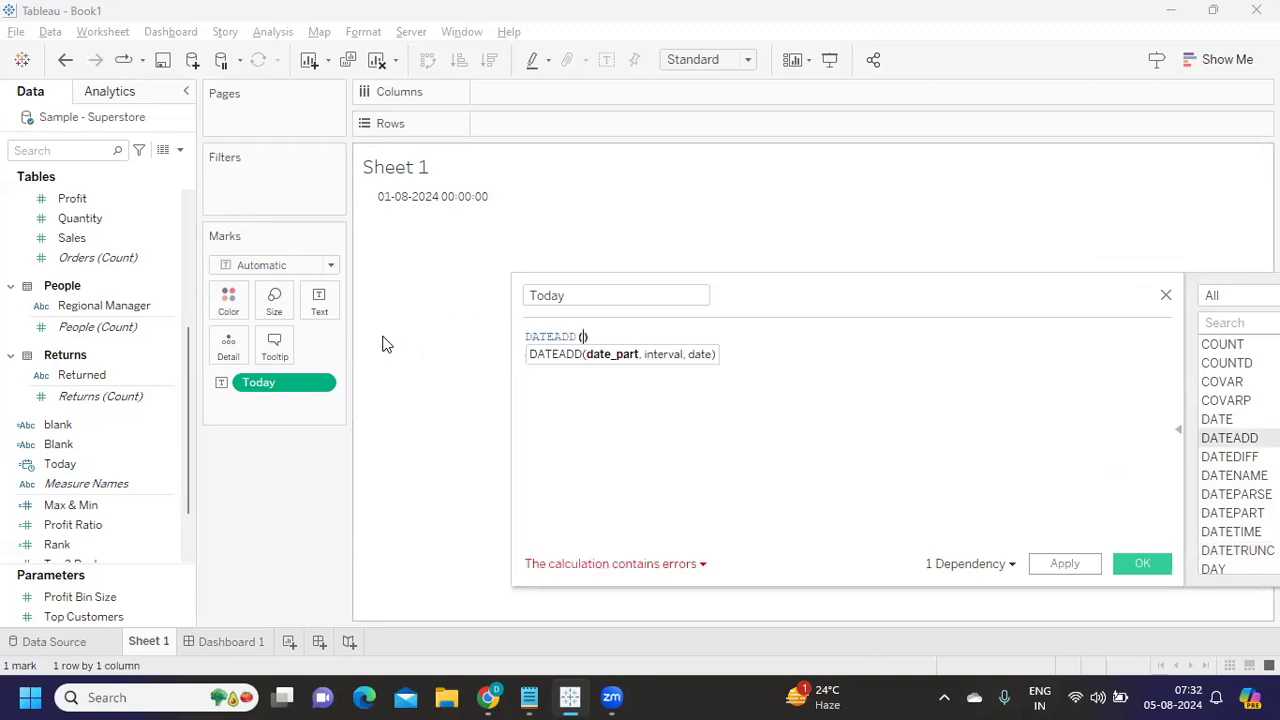
{"action": "key", "text": "Delete"}
{"action": "type", "text": "mon"}
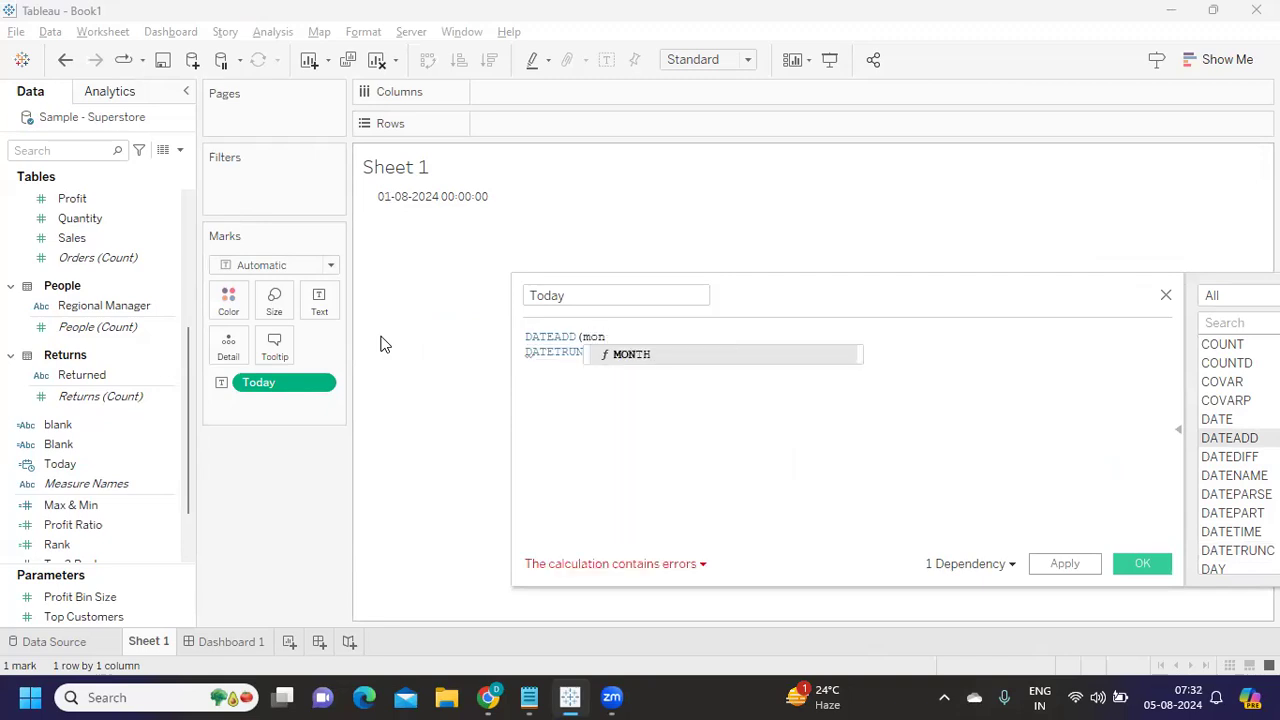
{"action": "key", "text": "Return"}
{"action": "key", "text": "BackSpace"}
{"action": "key", "text": "BackSpace"}
{"action": "key", "text": "BackSpace"}
{"action": "key", "text": "BackSpace"}
{"action": "key", "text": "BackSpace"}
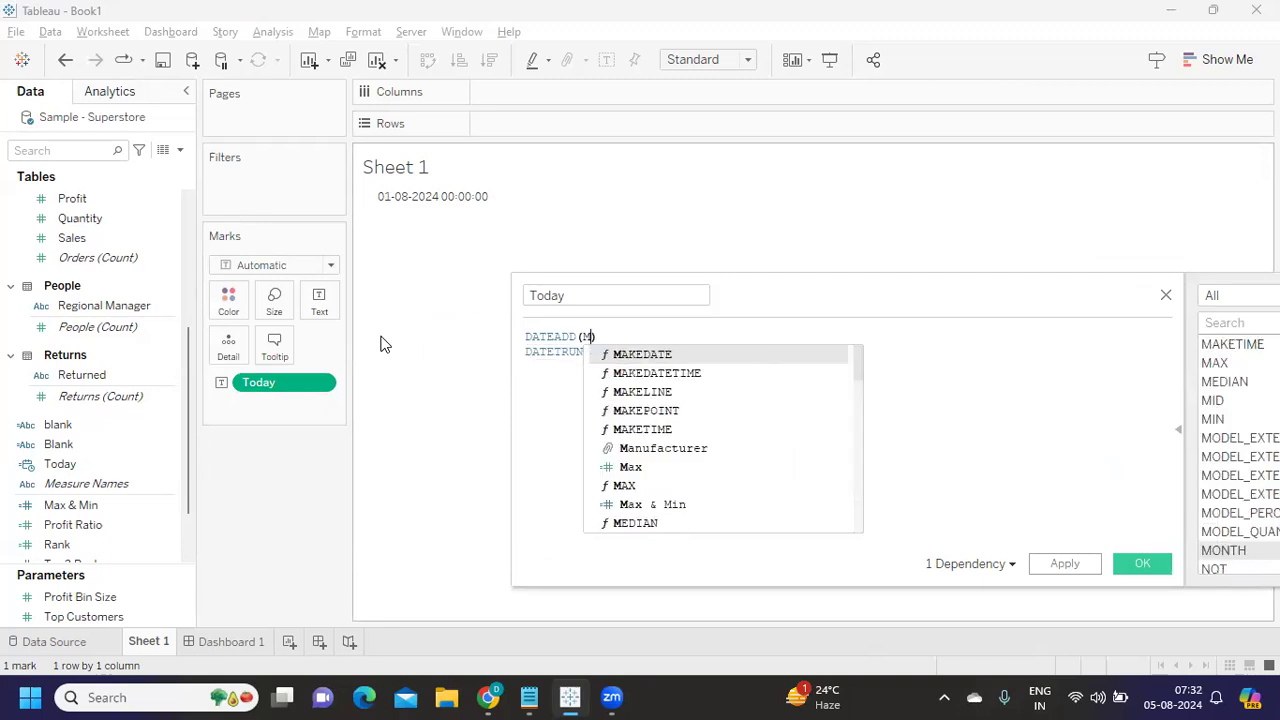
{"action": "key", "text": "BackSpace"}
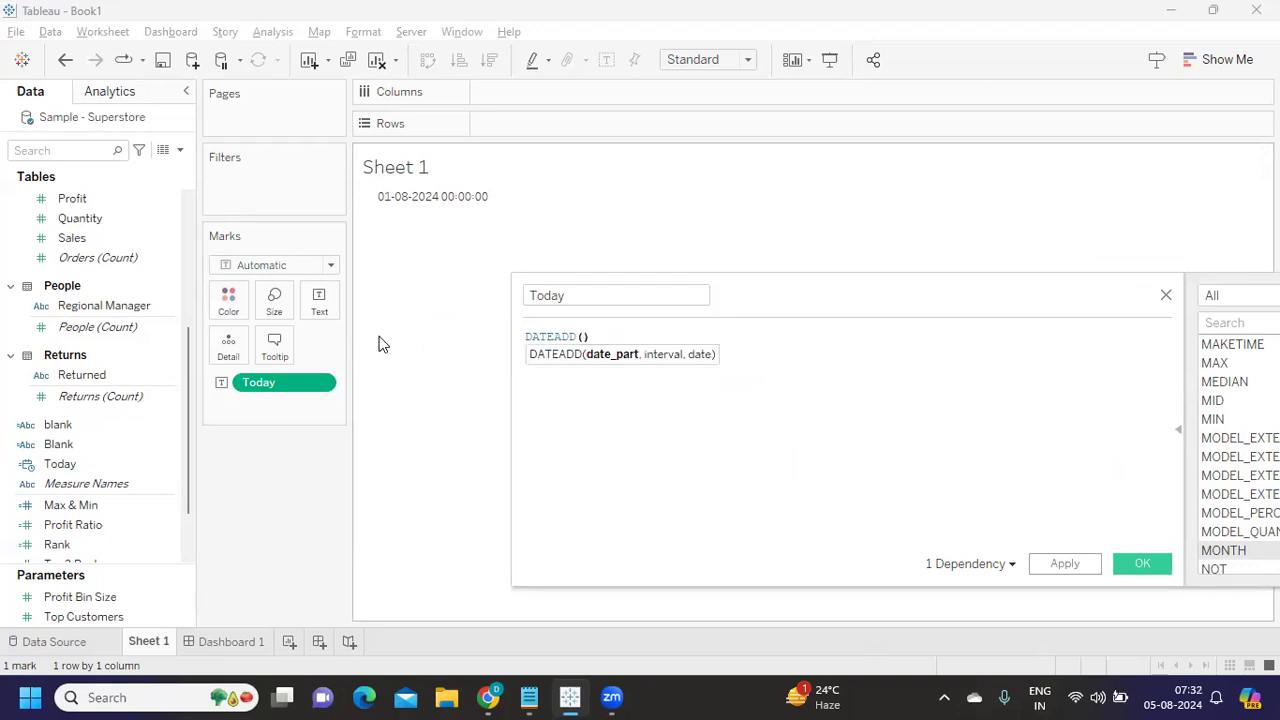
{"action": "type", "text": "mon"}
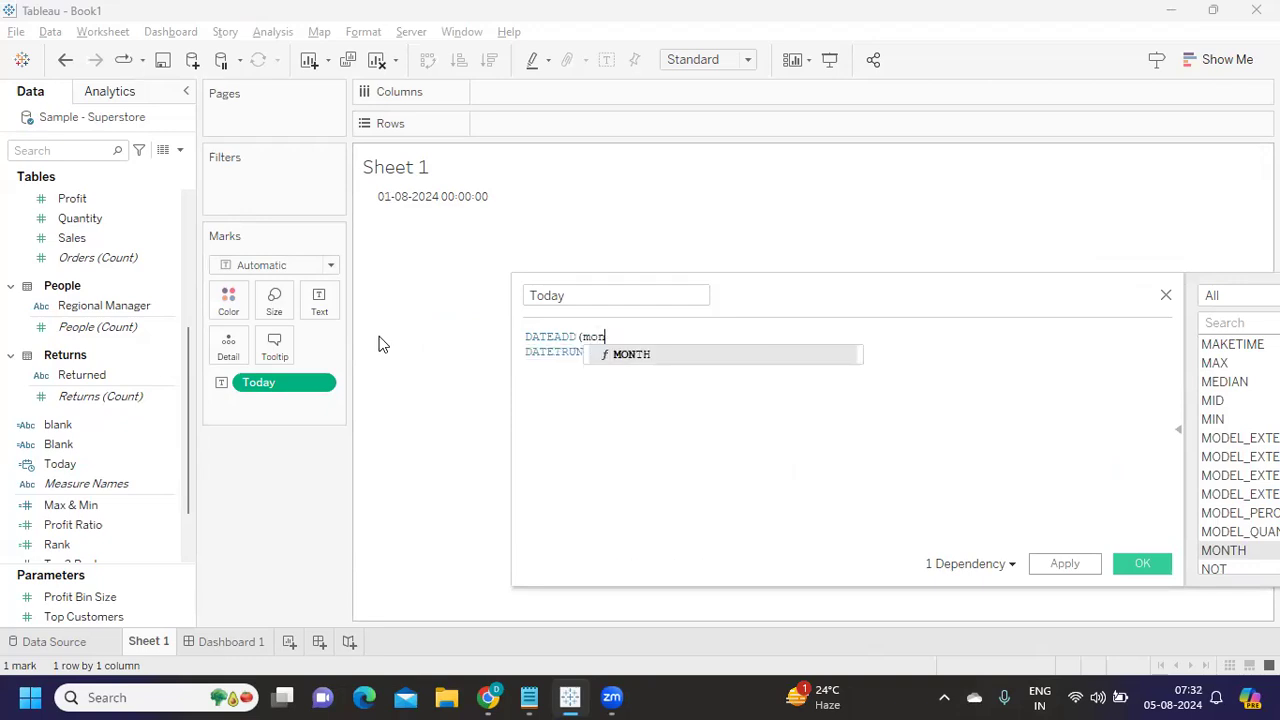
{"action": "key", "text": "BackSpace"}
{"action": "key", "text": "BackSpace"}
{"action": "key", "text": "BackSpace"}
Give DATEADD the arguments 'month' and 1, and open a parenthesis before the DATETRUNC expression as its date
{"action": "type", "text": "'month',1"}
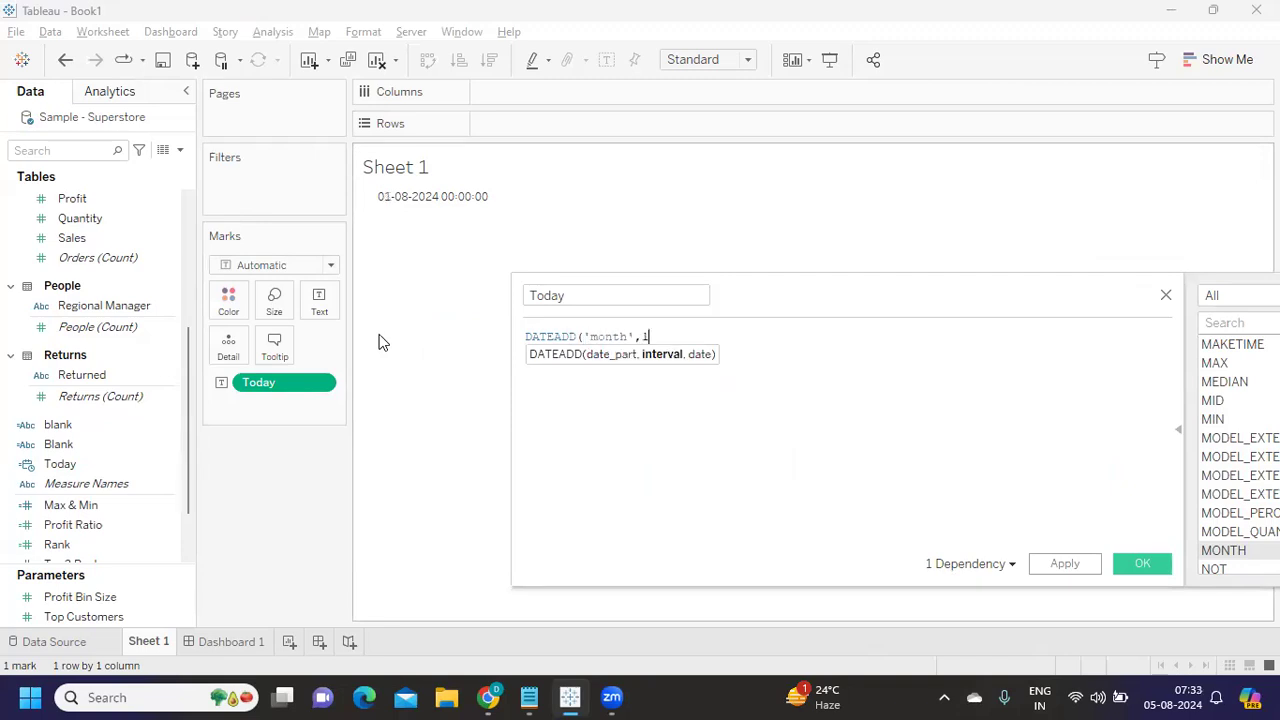
{"action": "type", "text": ",("}
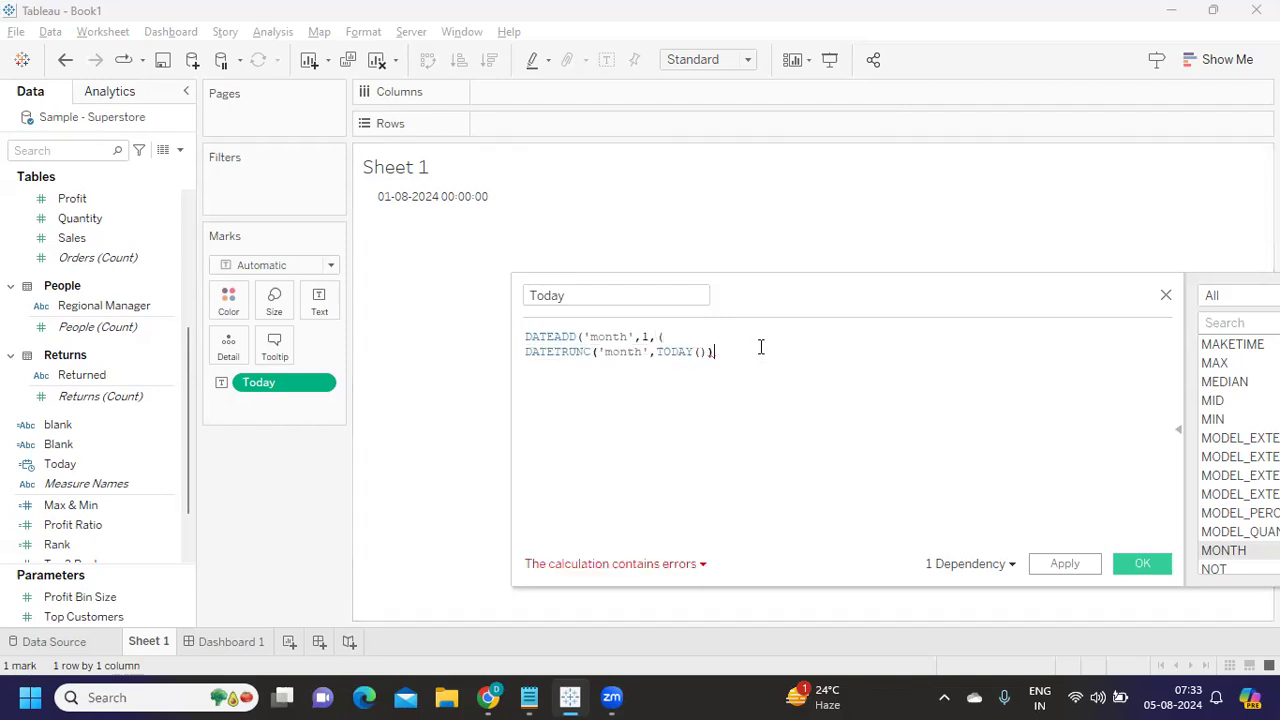
{"action": "type", "text": ")"}
{"action": "left_click", "coordinate": [710, 352]}
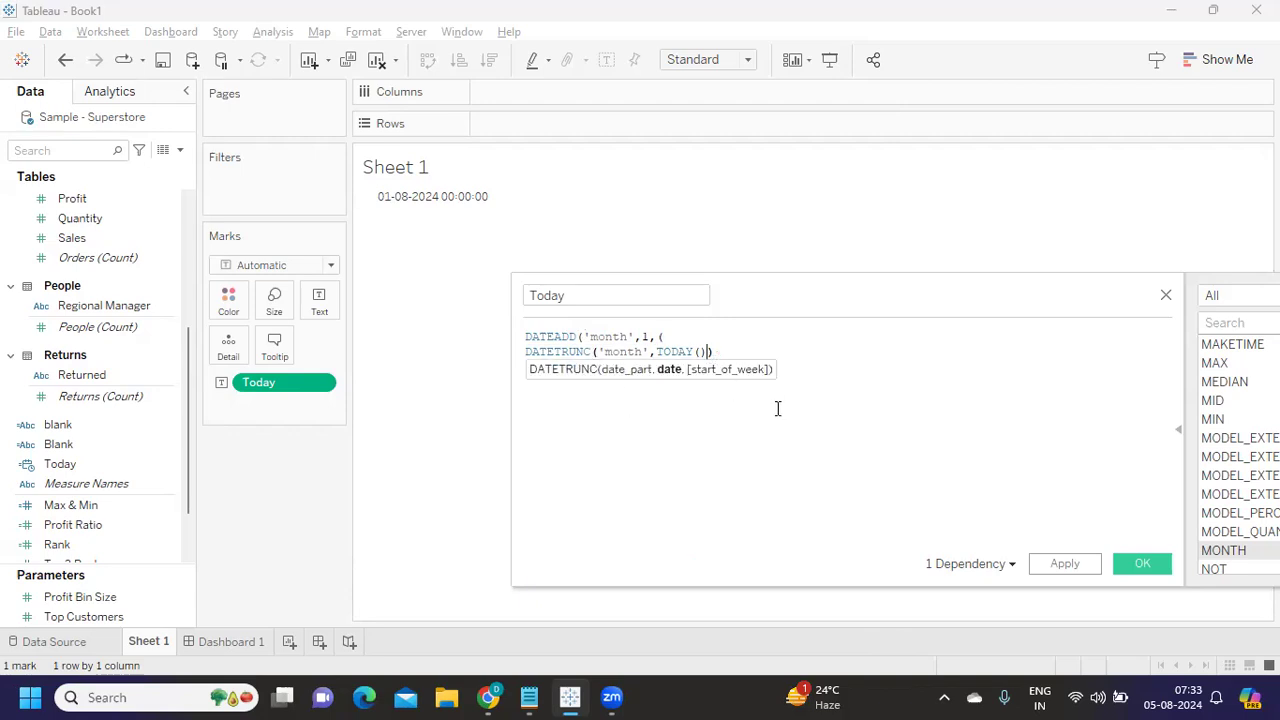
{"action": "type", "text": ","}
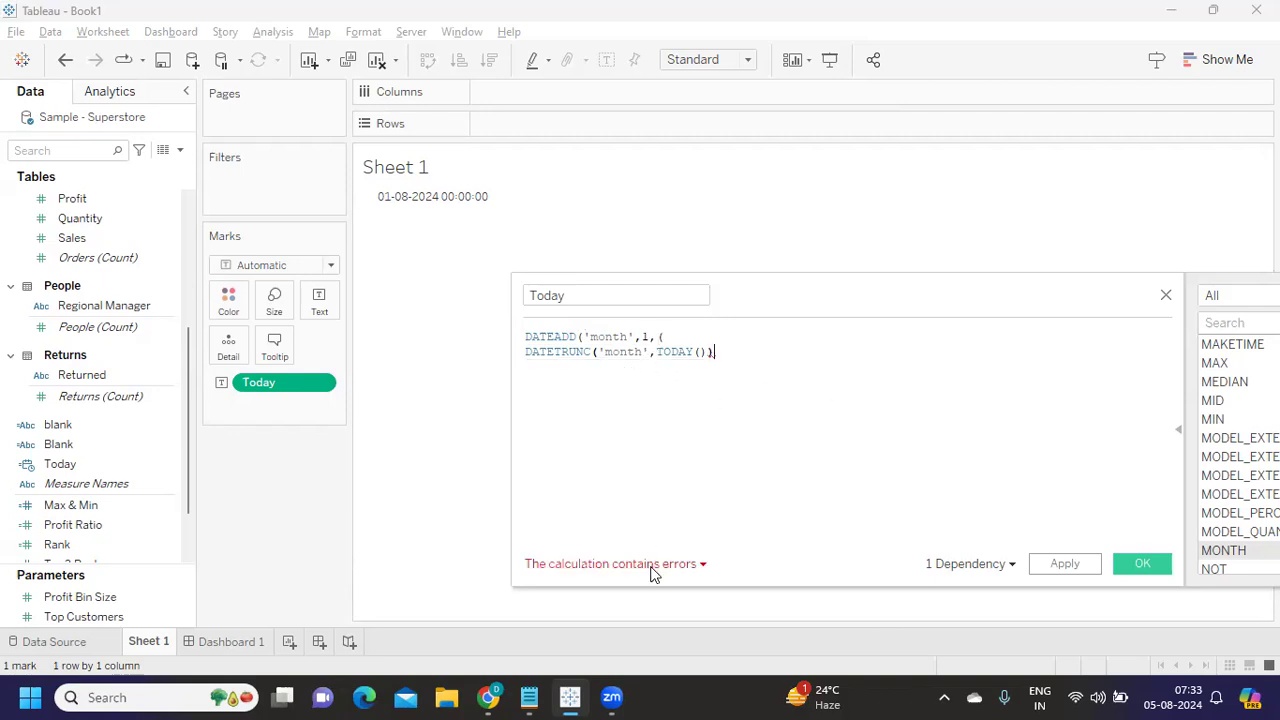
Check the calculation error, add the missing closing parentheses after TODAY() and apply the month DATEADD formula
{"action": "mouse_move", "coordinate": [651, 572]}
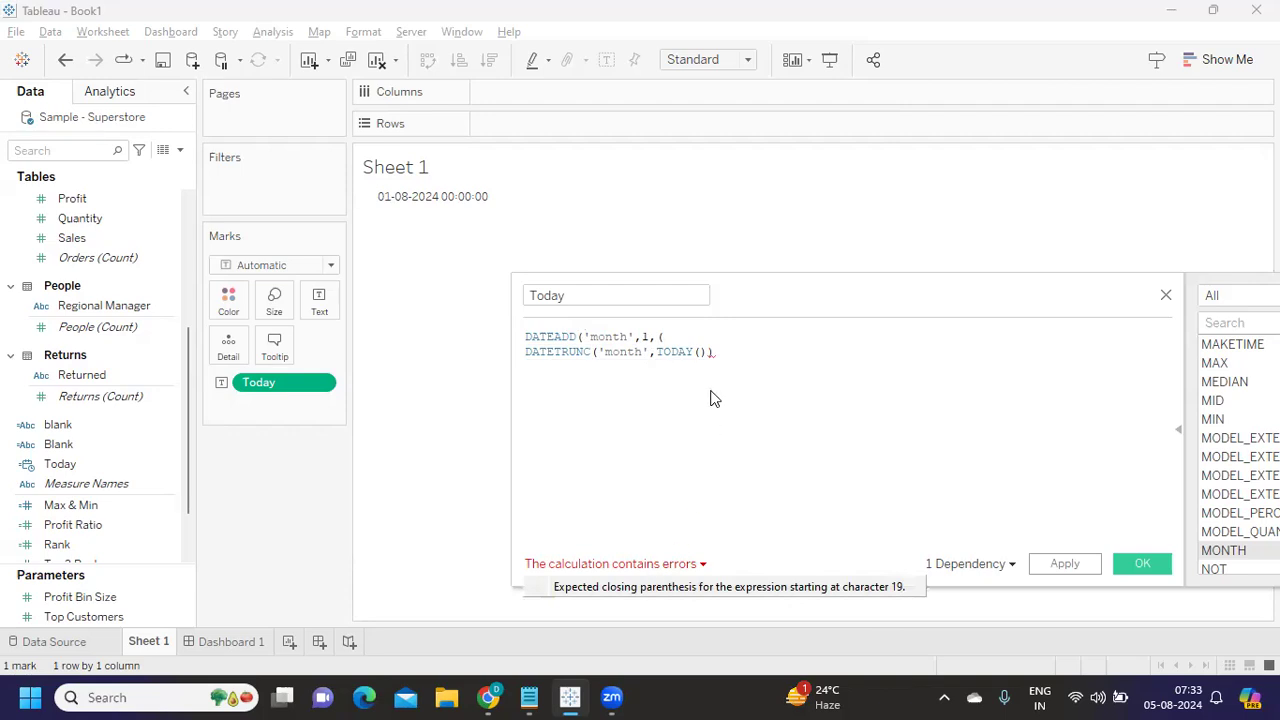
{"action": "left_click", "coordinate": [738, 351]}
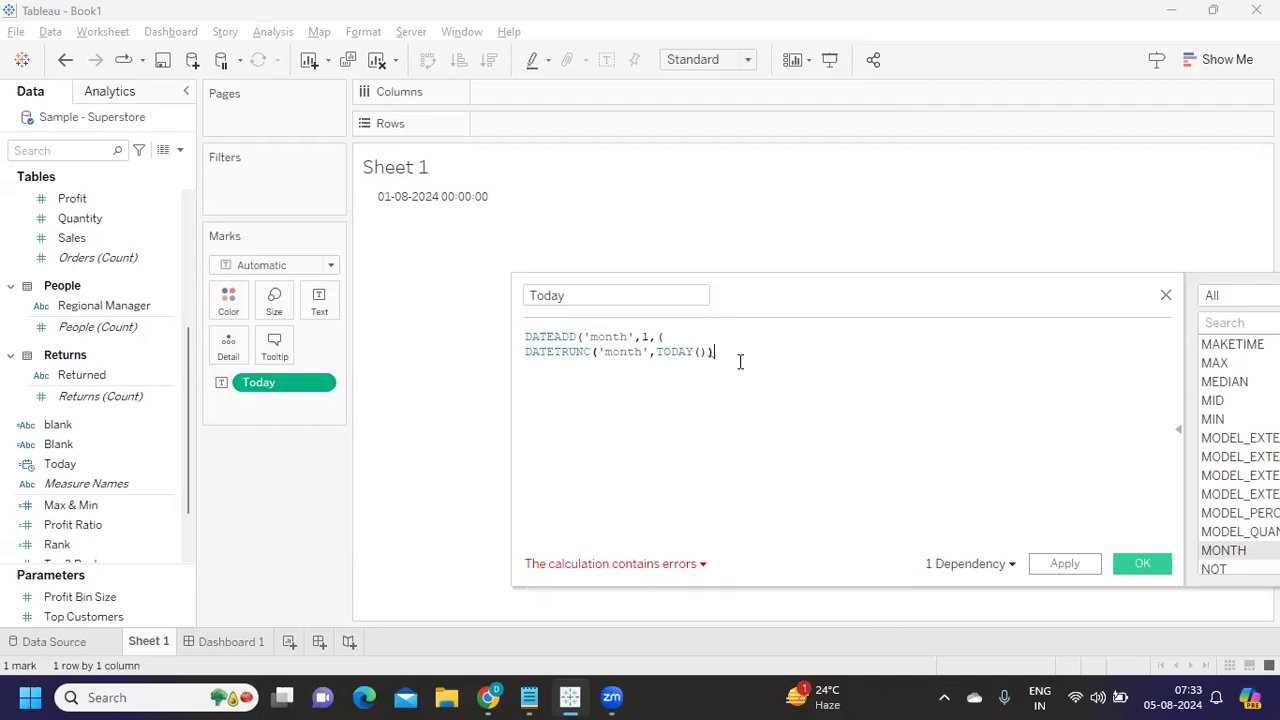
{"action": "type", "text": ")"}
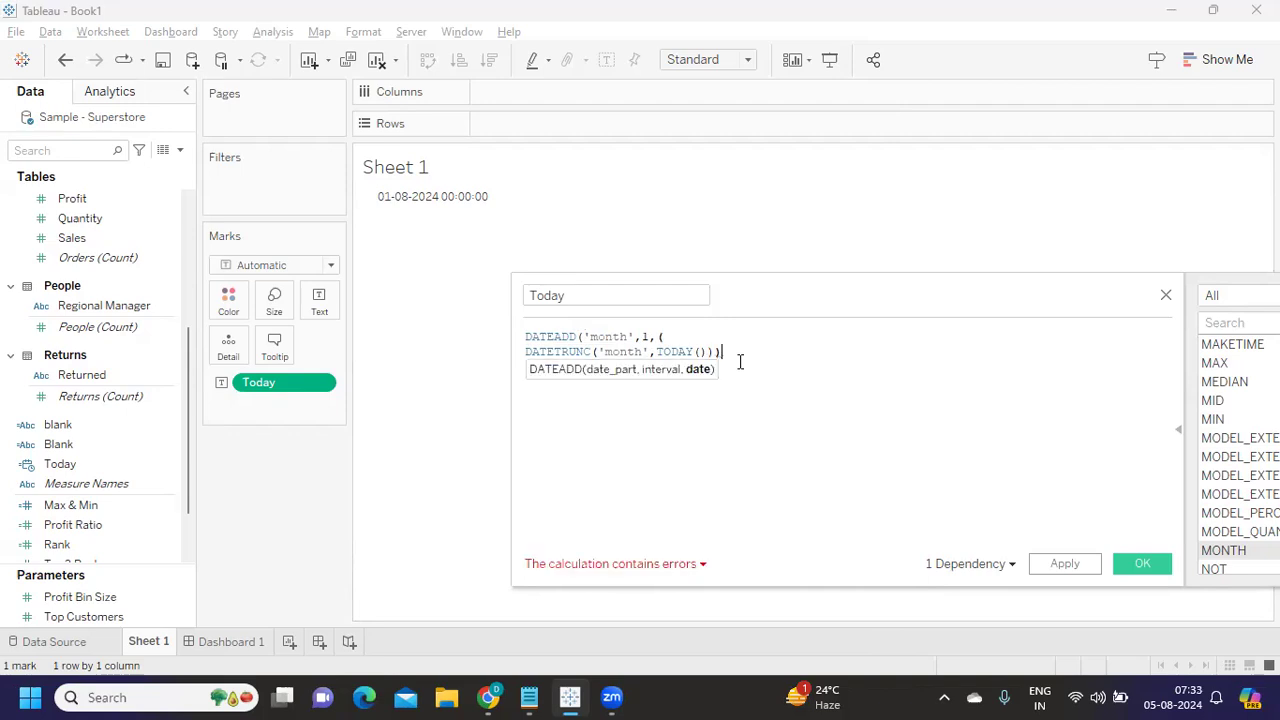
{"action": "mouse_move", "coordinate": [686, 572]}
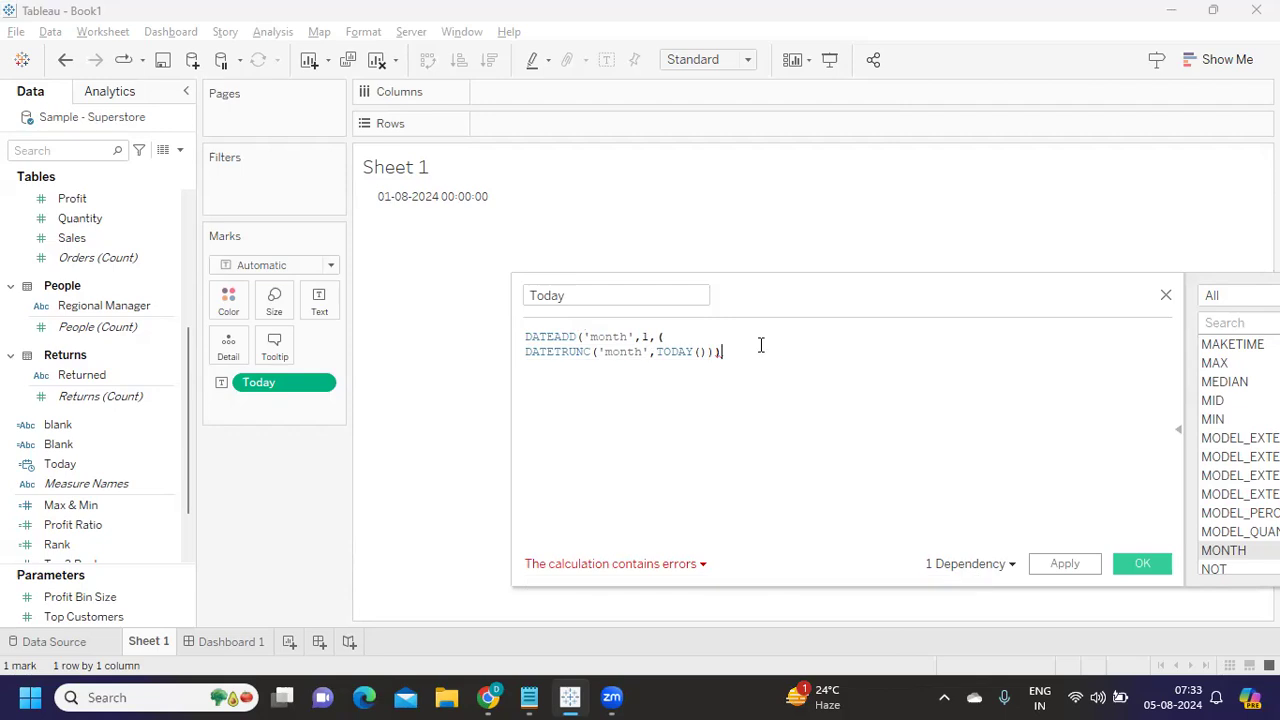
{"action": "type", "text": ")"}
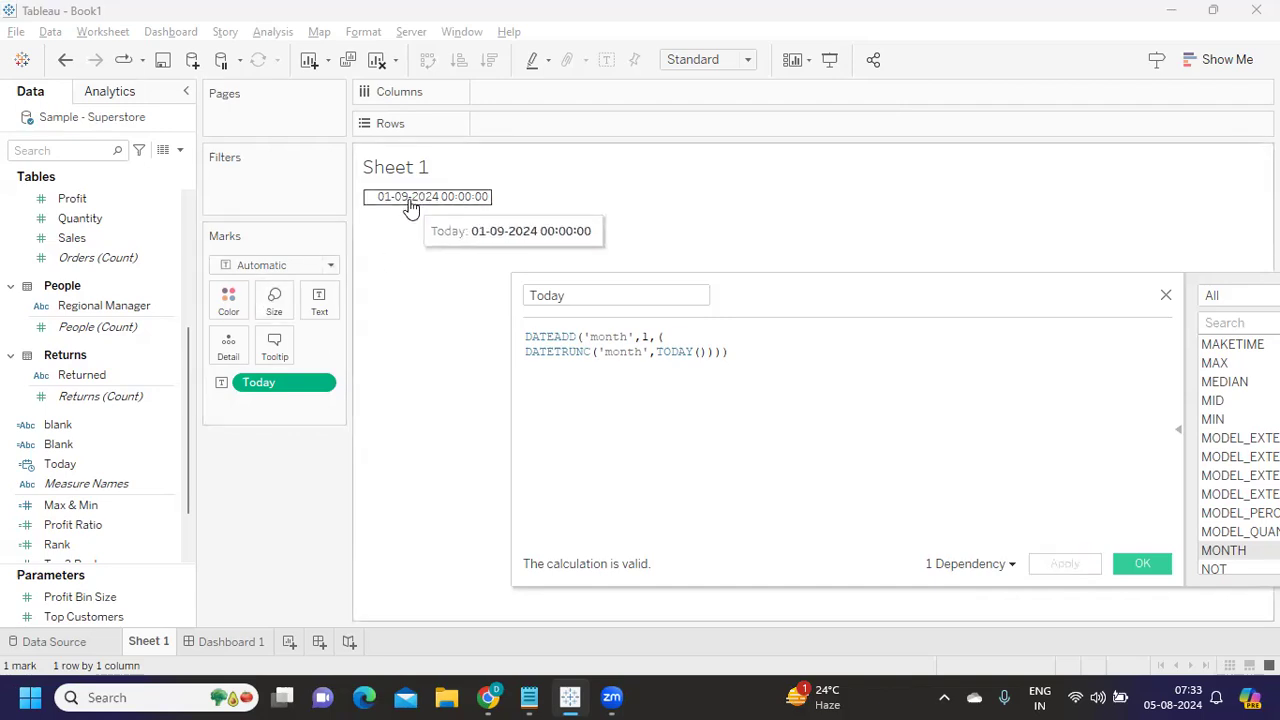
{"action": "mouse_move", "coordinate": [401, 213]}
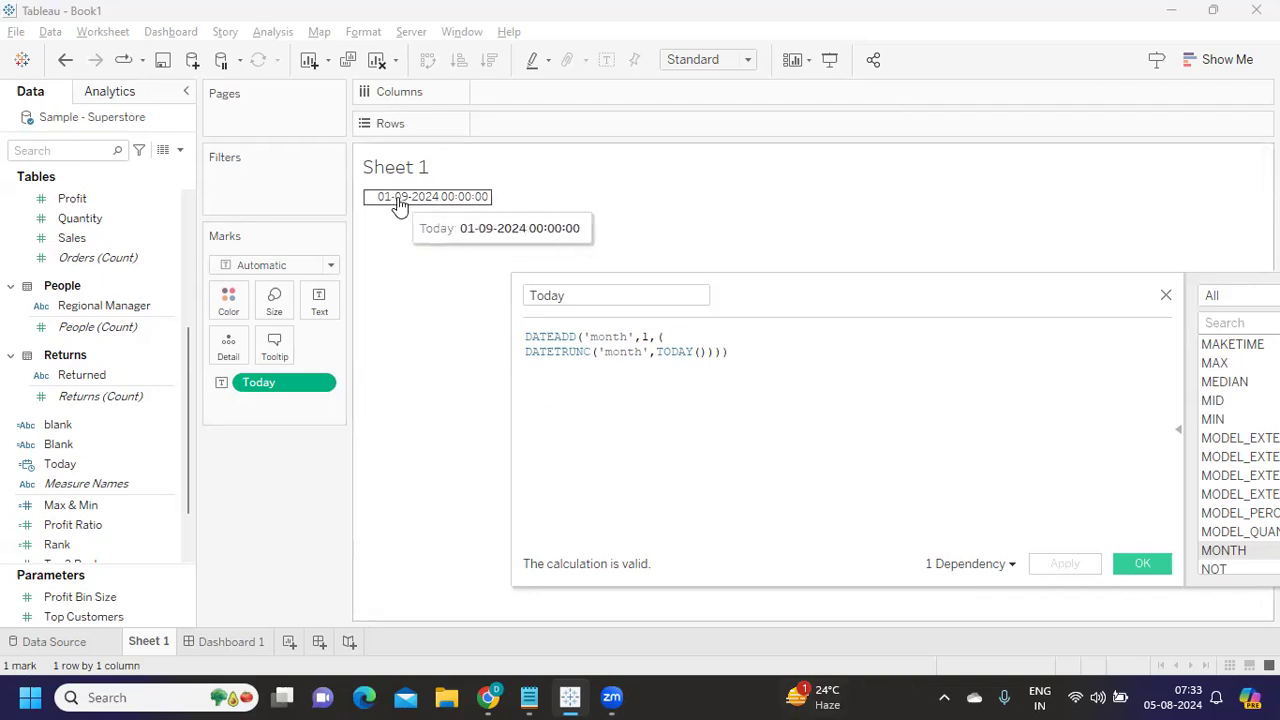
Add an outer DATEADD('day',-1, on a new line above the month DATEADD expression in the Today formula
{"action": "left_click", "coordinate": [524, 337]}
{"action": "key", "text": "Return"}
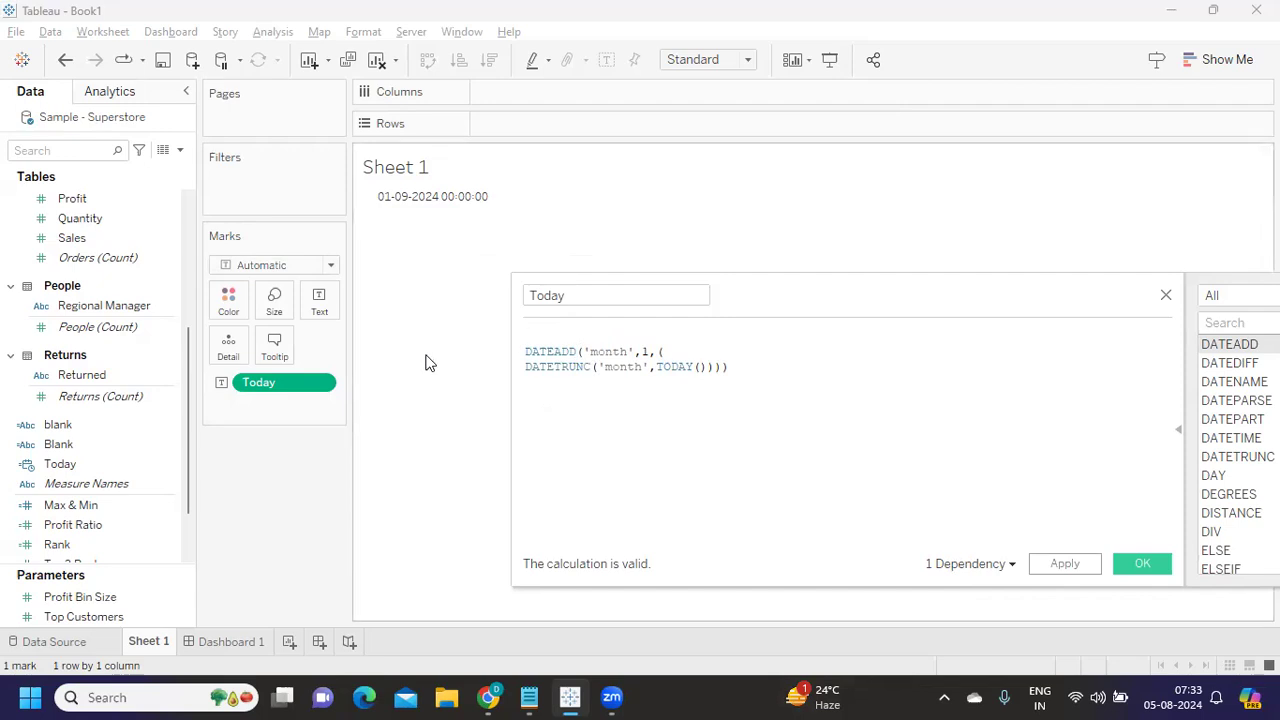
{"action": "type", "text": "date"}
{"action": "key", "text": "Down"}
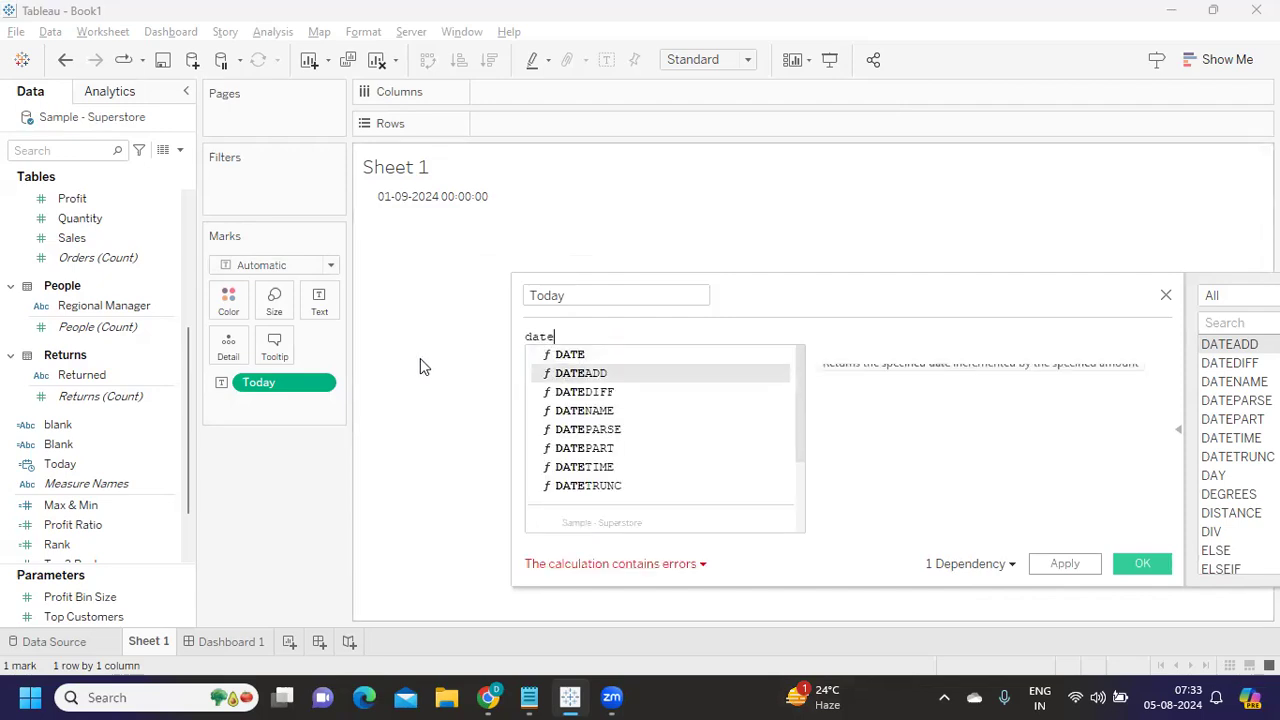
{"action": "key", "text": "Return"}
{"action": "type", "text": "'dat"}
{"action": "type", "text": "y"}
{"action": "type", "text": "'"}
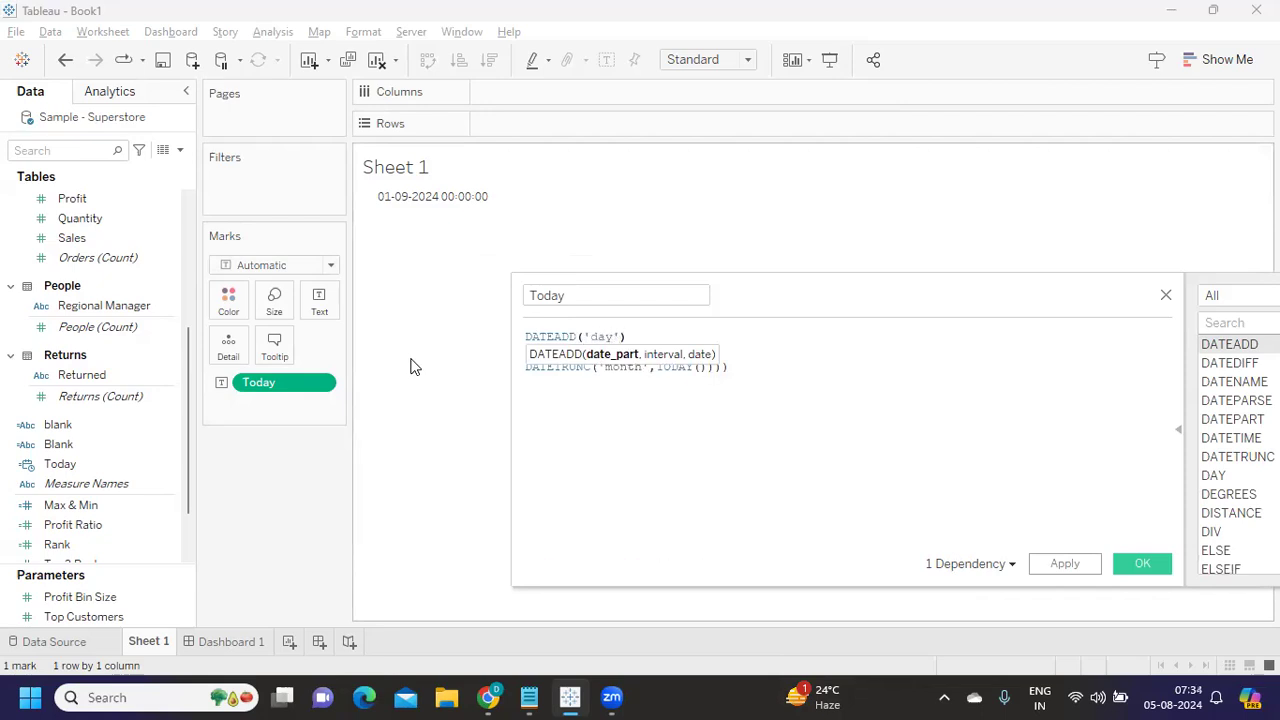
{"action": "type", "text": "m"}
{"action": "key", "text": "BackSpace"}
{"action": "type", "text": ",-1,"}
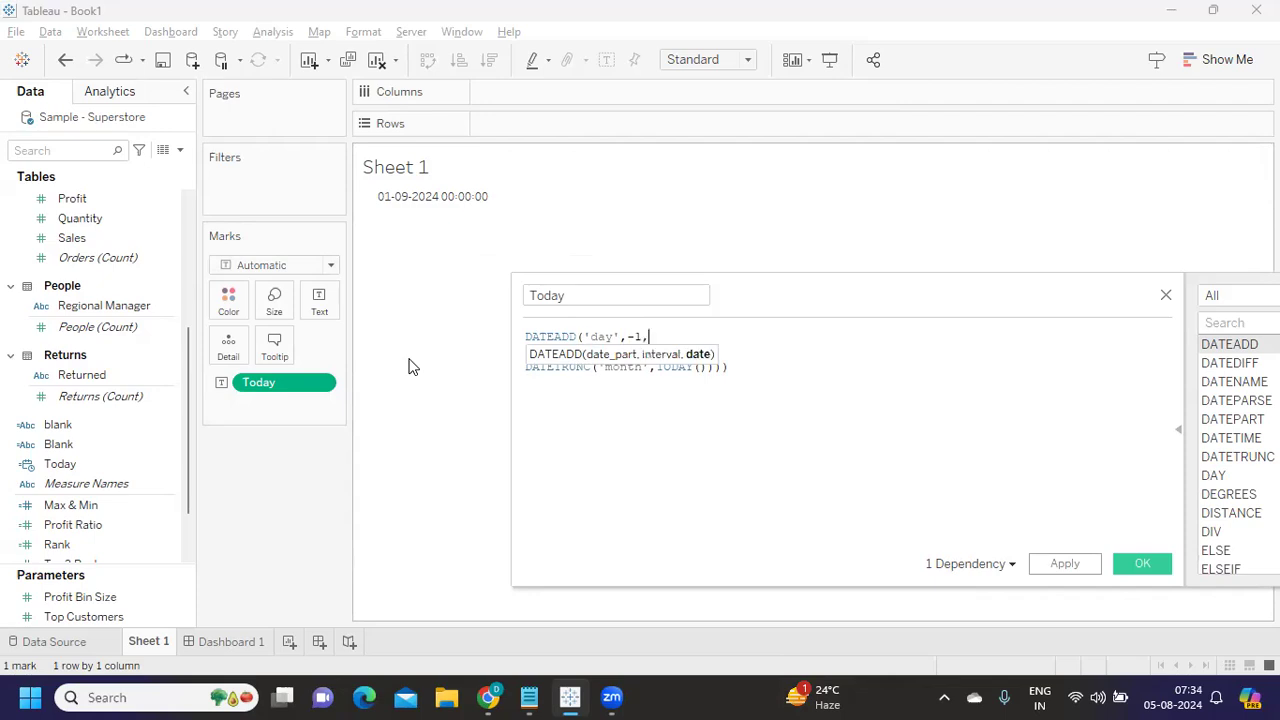
Close the outer DATEADD with one more parenthesis at the end of the Today formula and apply it
{"action": "left_click", "coordinate": [751, 368]}
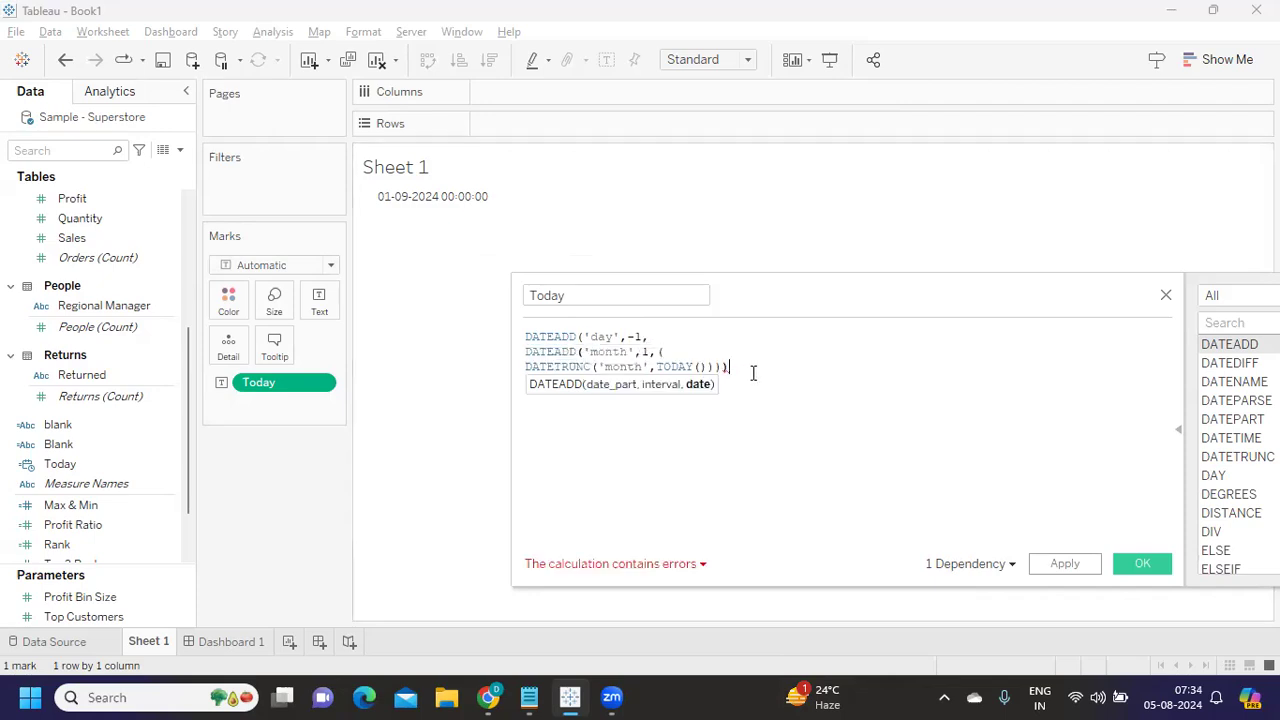
{"action": "type", "text": ")"}
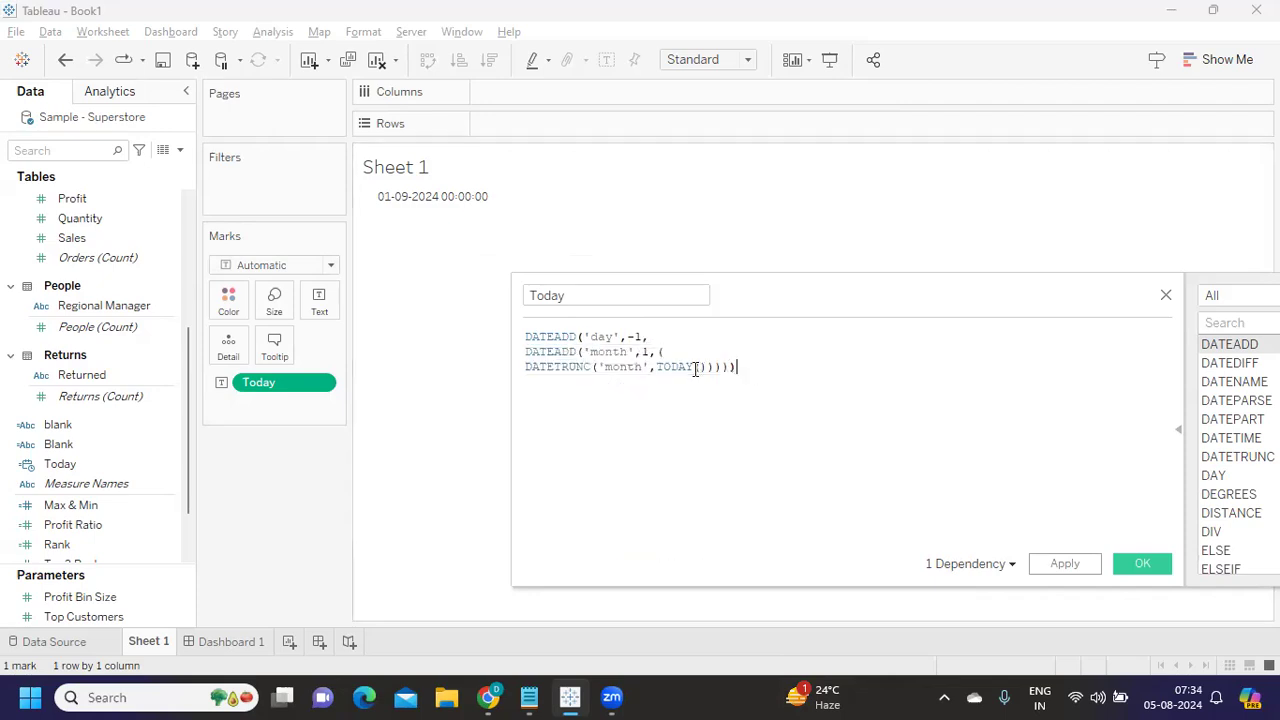
{"action": "type", "text": ")"}
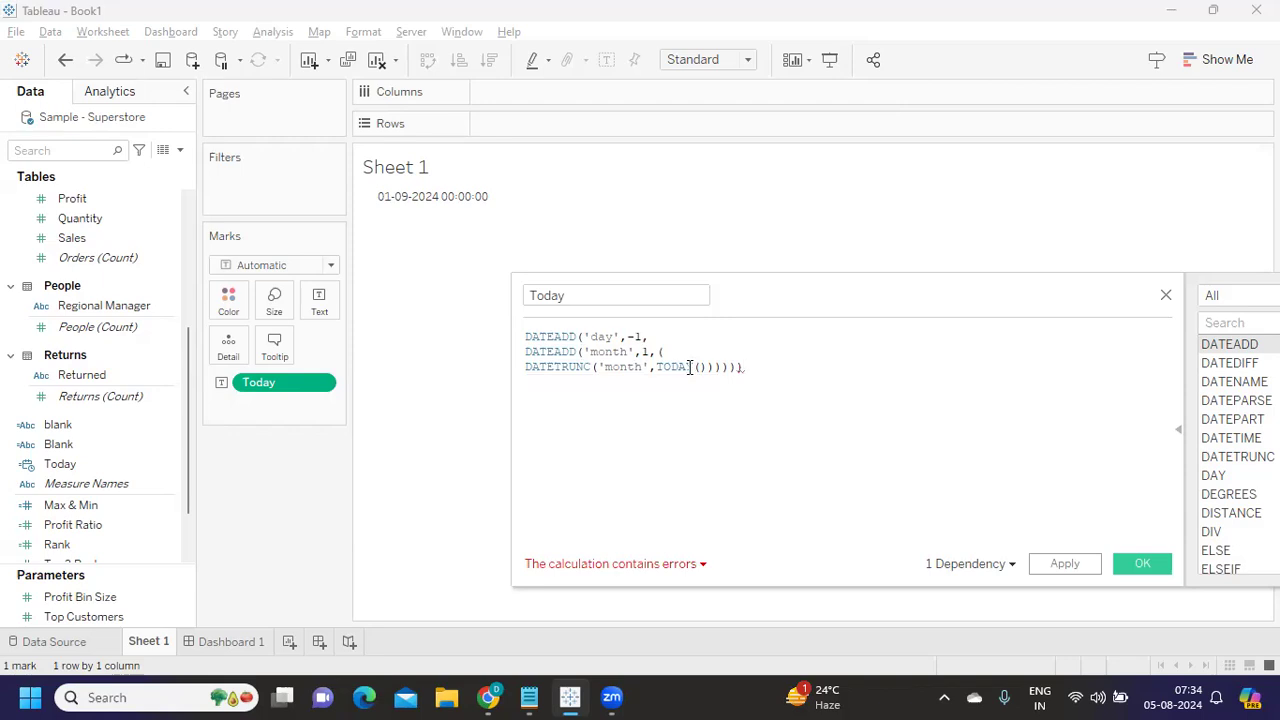
{"action": "key", "text": "BackSpace"}
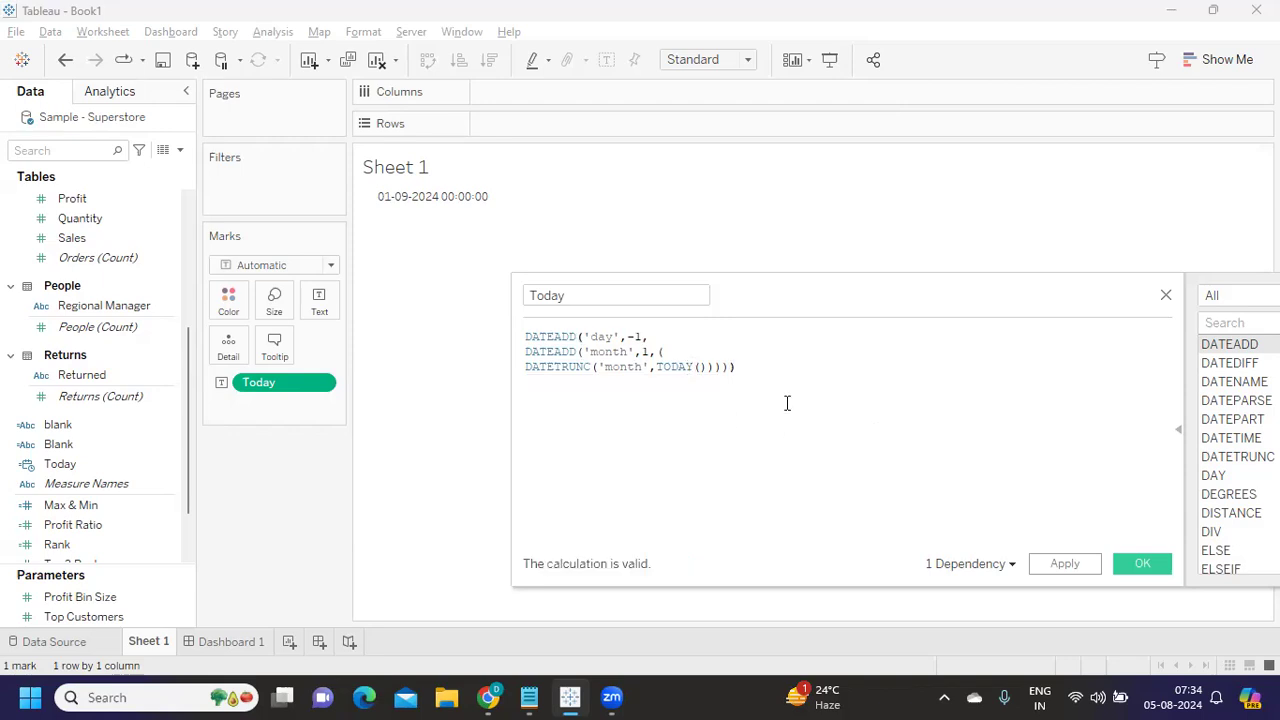
{"action": "left_click", "coordinate": [1064, 564]}
{"action": "mouse_move", "coordinate": [425, 200]}
Compare the date on the sheet with the August 2024 system calendar and highlight the DATETRUNC('month',TODAY()) part for review
{"action": "left_click", "coordinate": [1187, 697]}
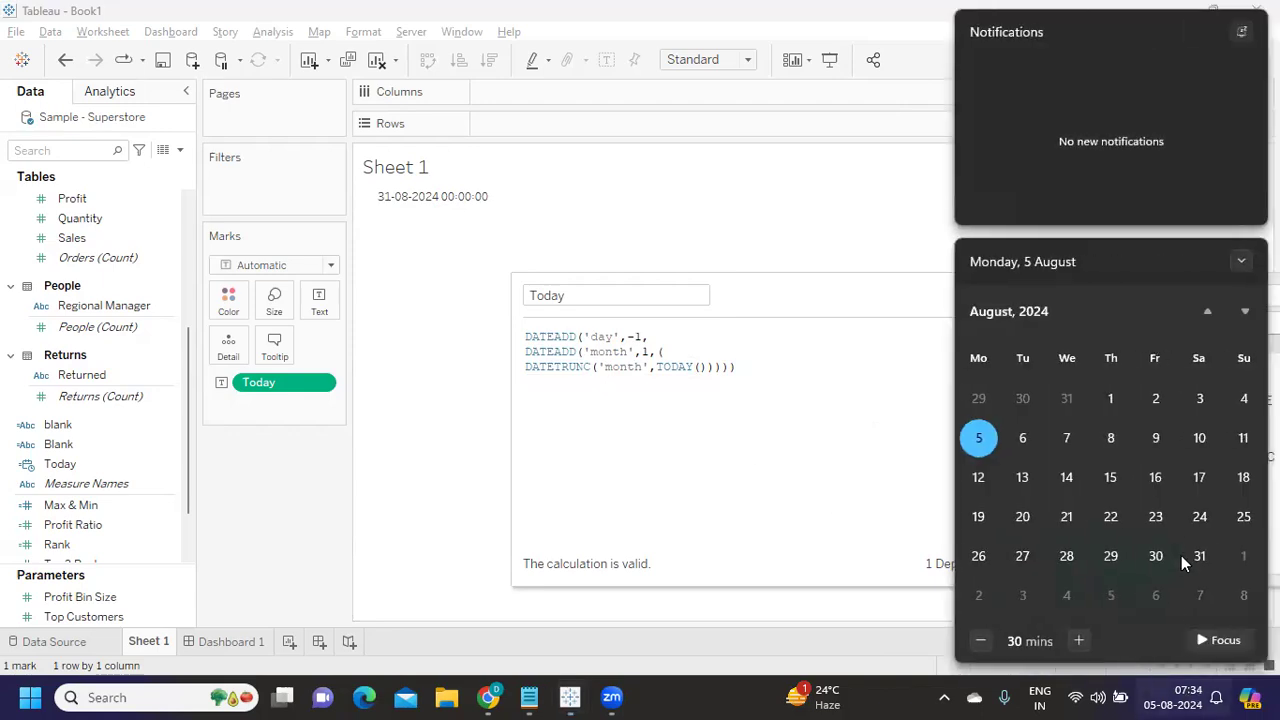
{"action": "left_click", "coordinate": [712, 420]}
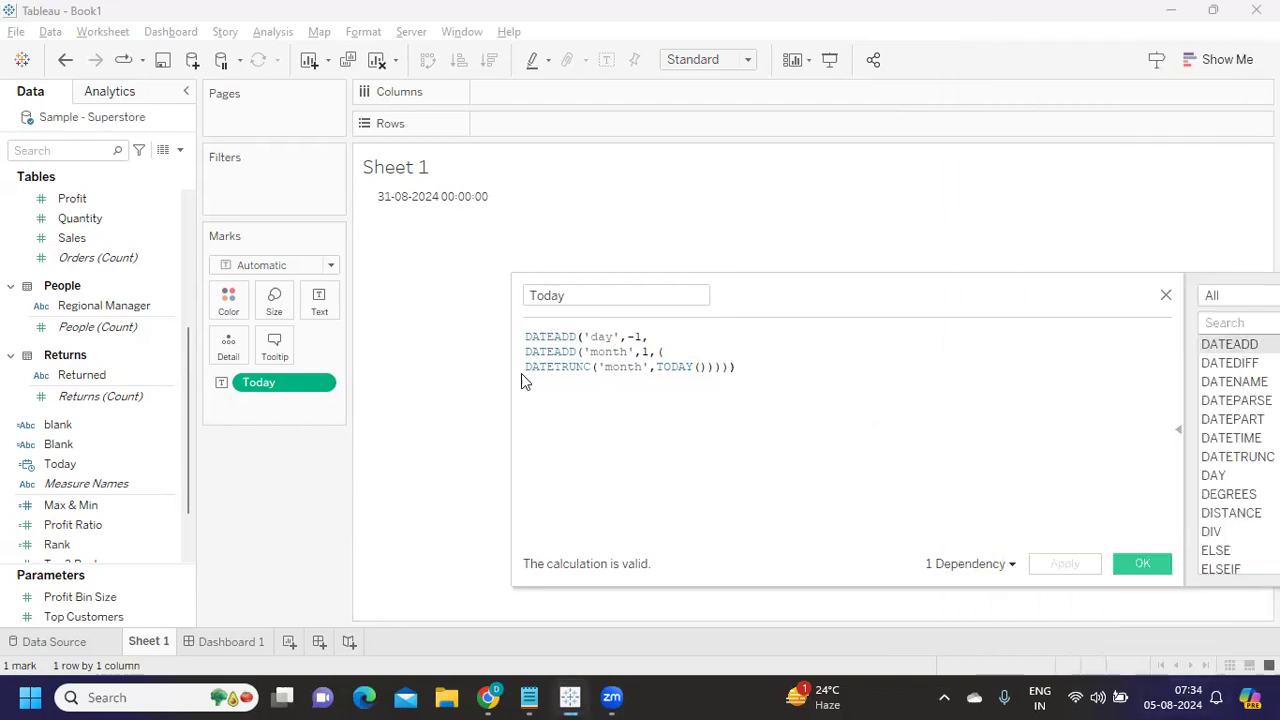
{"action": "left_click_drag", "start_coordinate": [527, 367], "coordinate": [723, 367]}
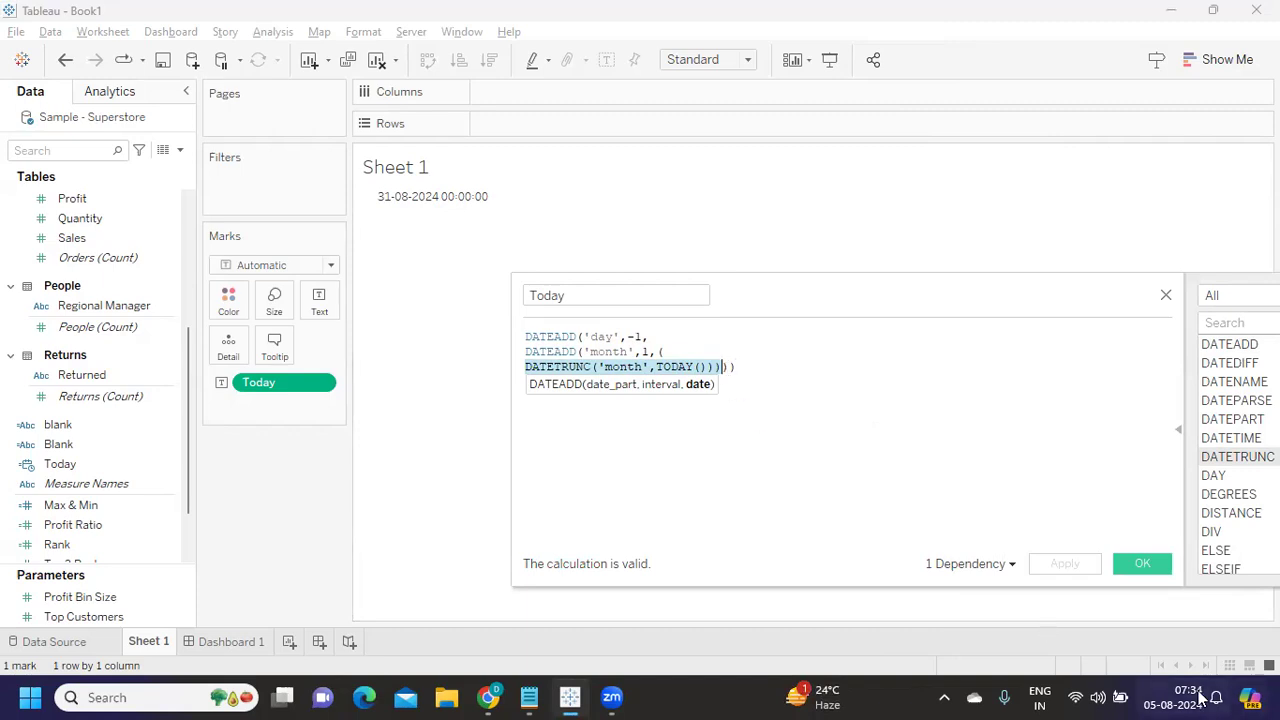
Check the sheet's month-end date against the August 2024 system calendar, then accept the Today calculation and close its editor
{"action": "mouse_move", "coordinate": [1200, 697]}
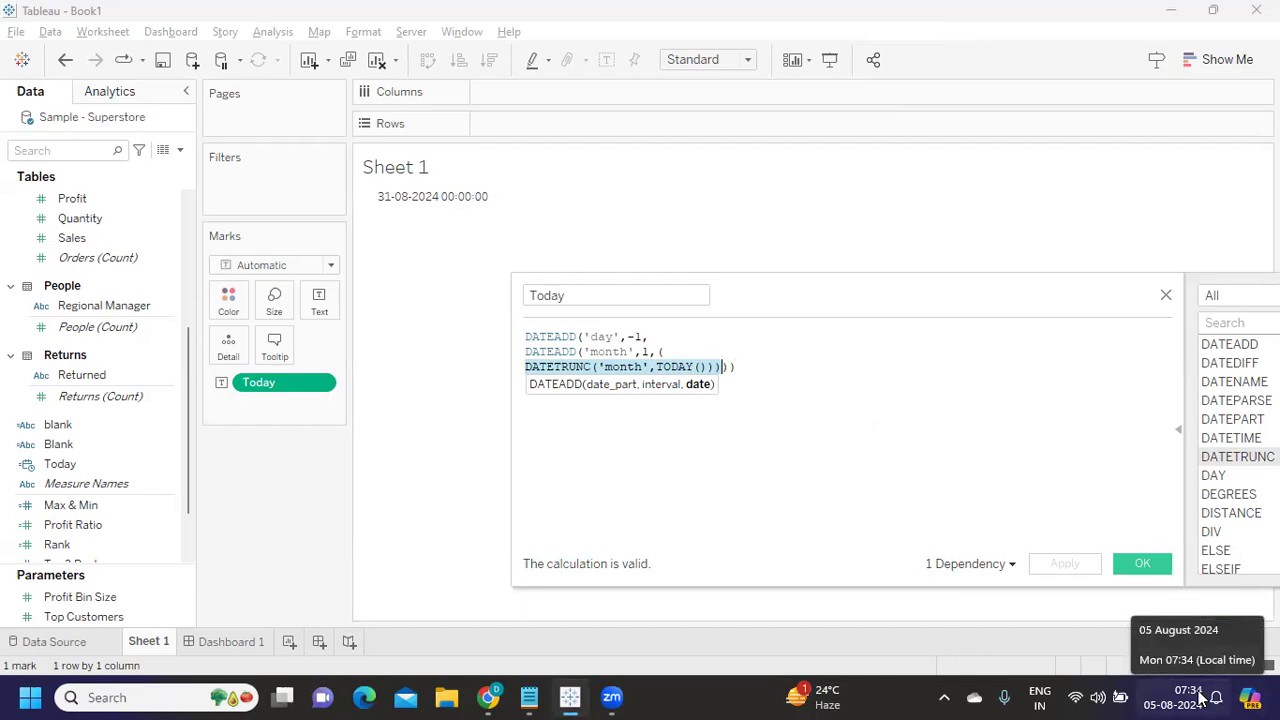
{"action": "left_click", "coordinate": [651, 417]}
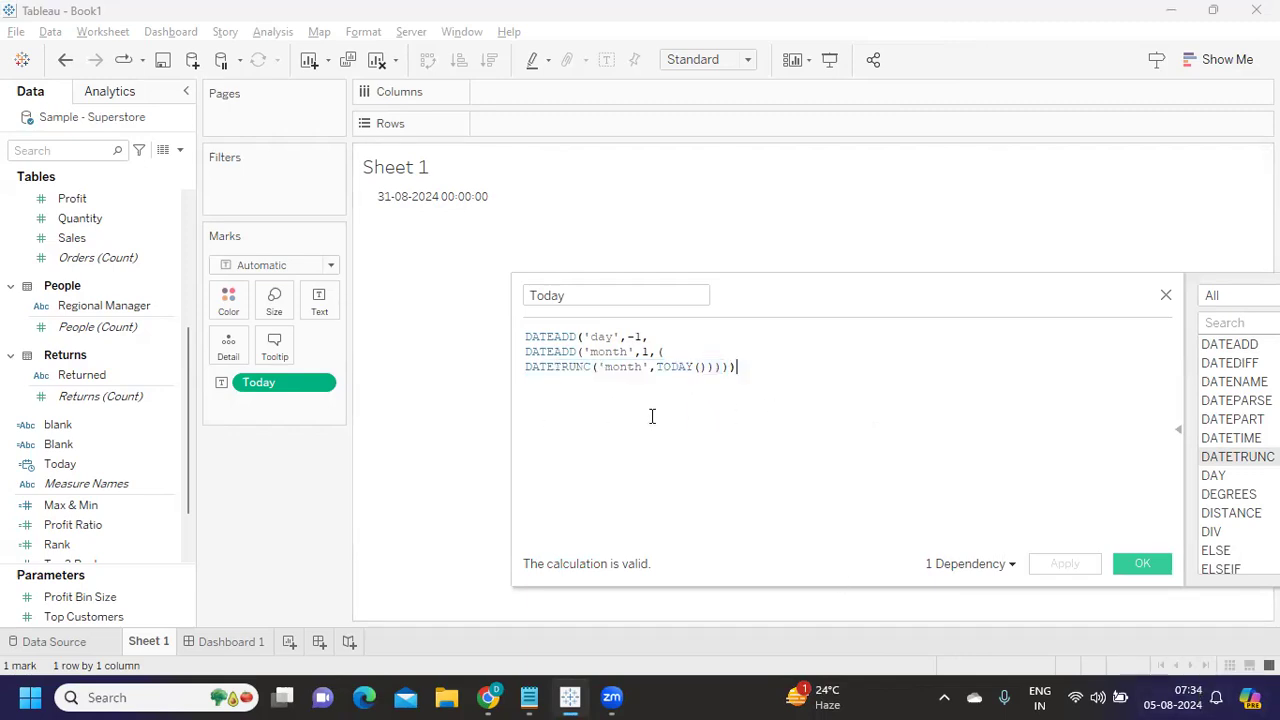
{"action": "left_click", "coordinate": [616, 368]}
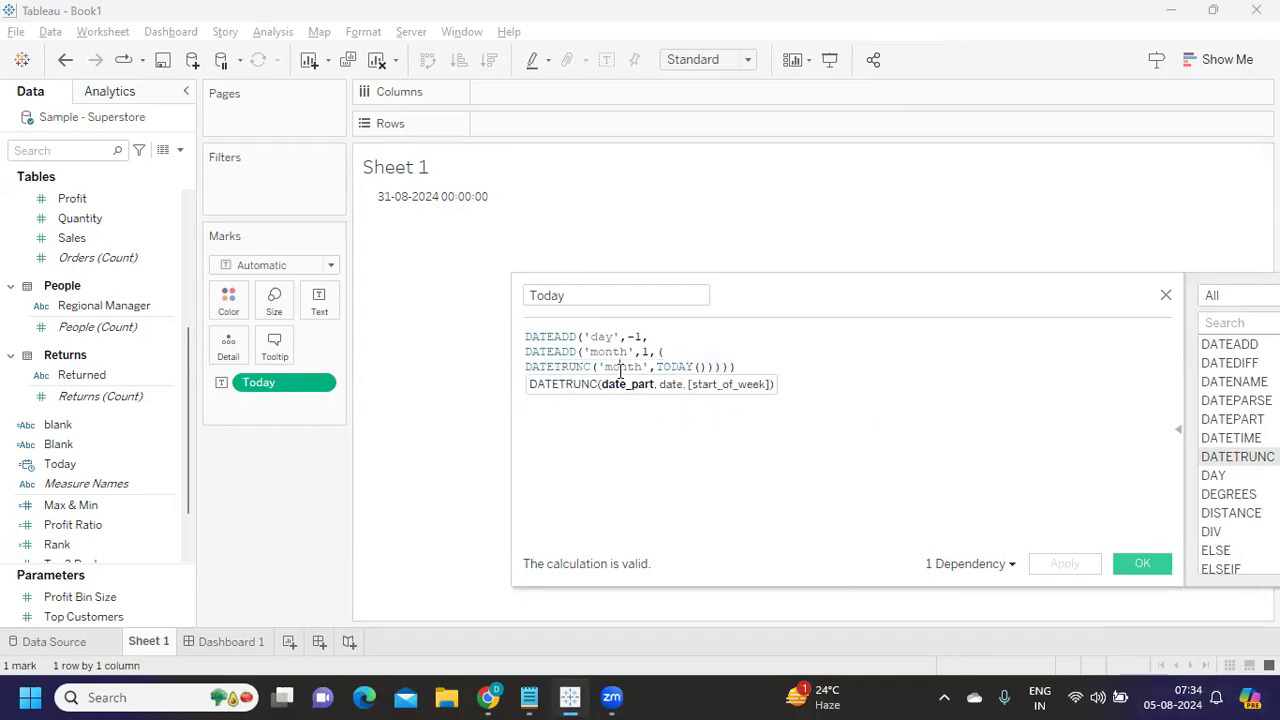
{"action": "left_click", "coordinate": [1200, 697]}
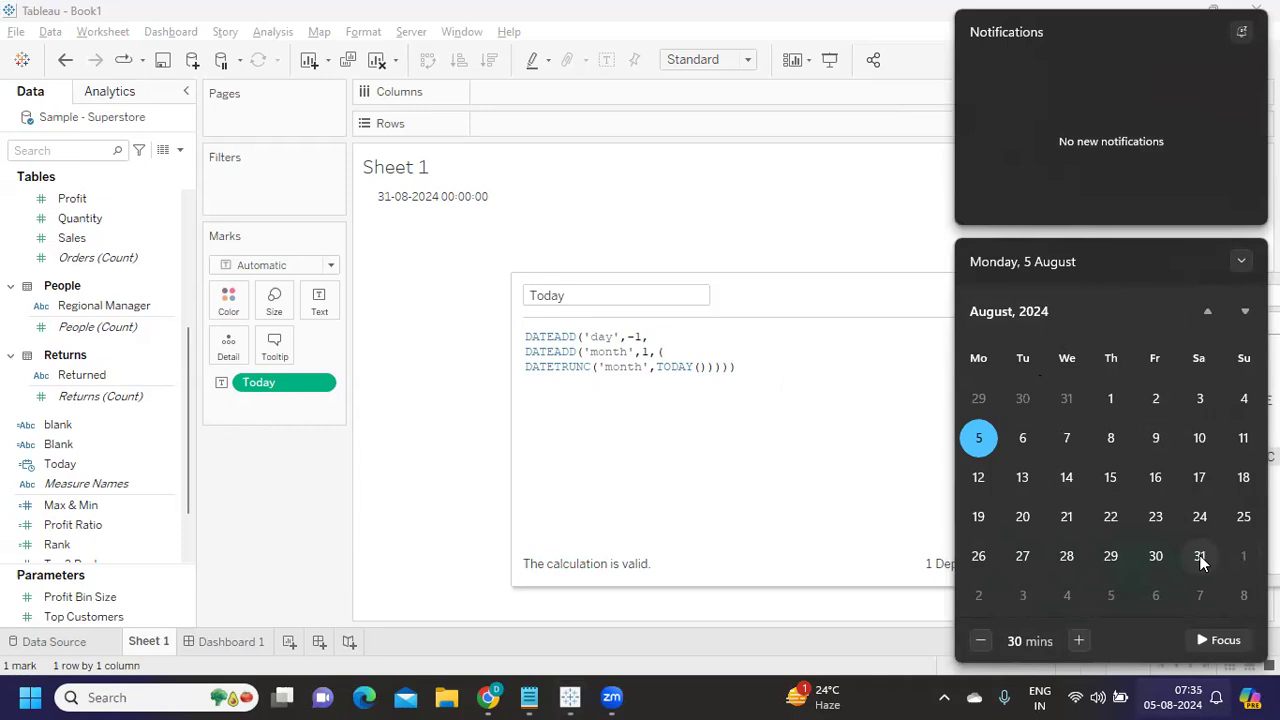
{"action": "left_click", "coordinate": [757, 400]}
{"action": "left_click_drag", "start_coordinate": [757, 400], "coordinate": [620, 347]}
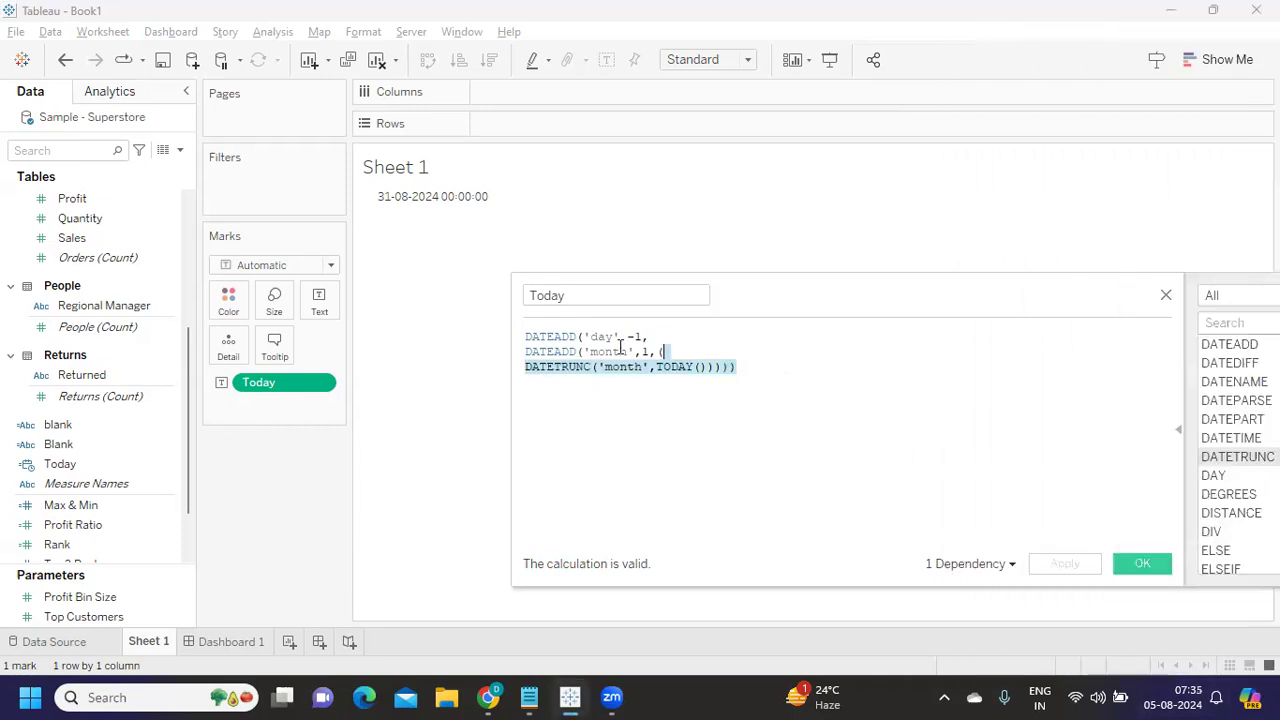
{"action": "left_click", "coordinate": [1132, 566]}
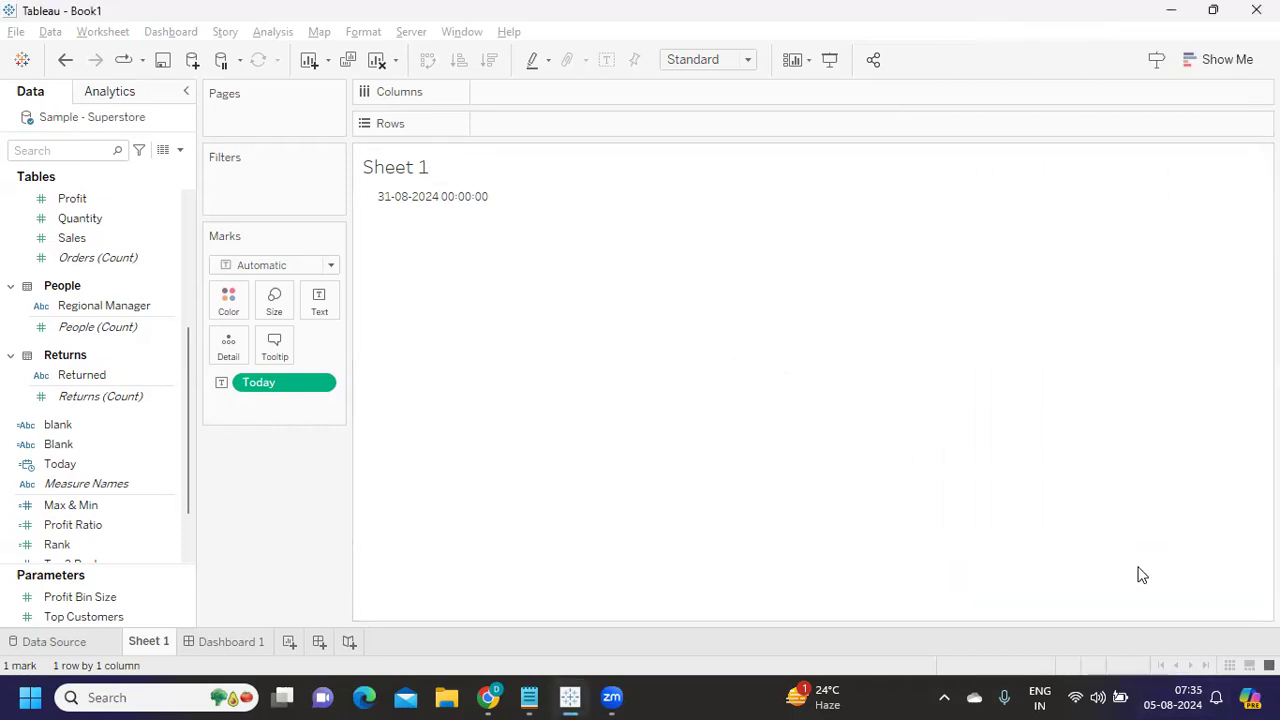
Switch to the Notepad question list and highlight questions 1 to 5, from removing abc text to the last day of current month, for review
{"action": "key", "text": "alt+Tab"}
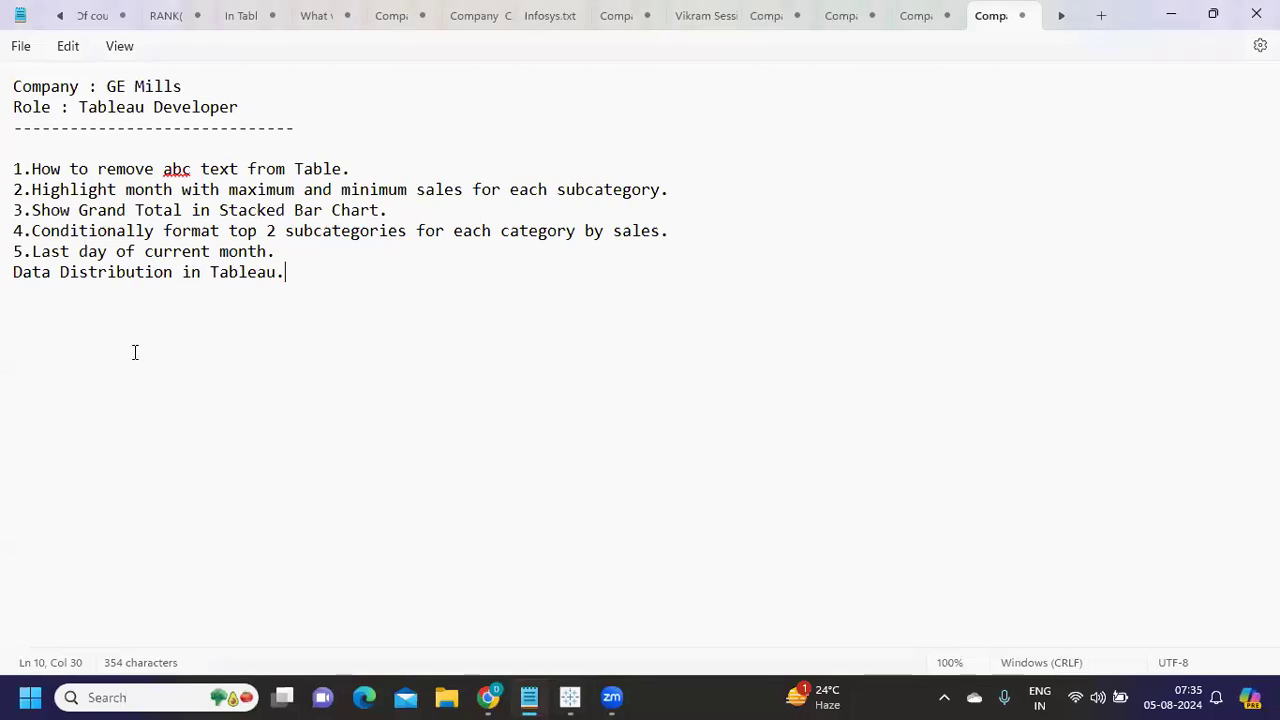
{"action": "left_click_drag", "start_coordinate": [140, 251], "coordinate": [420, 259]}
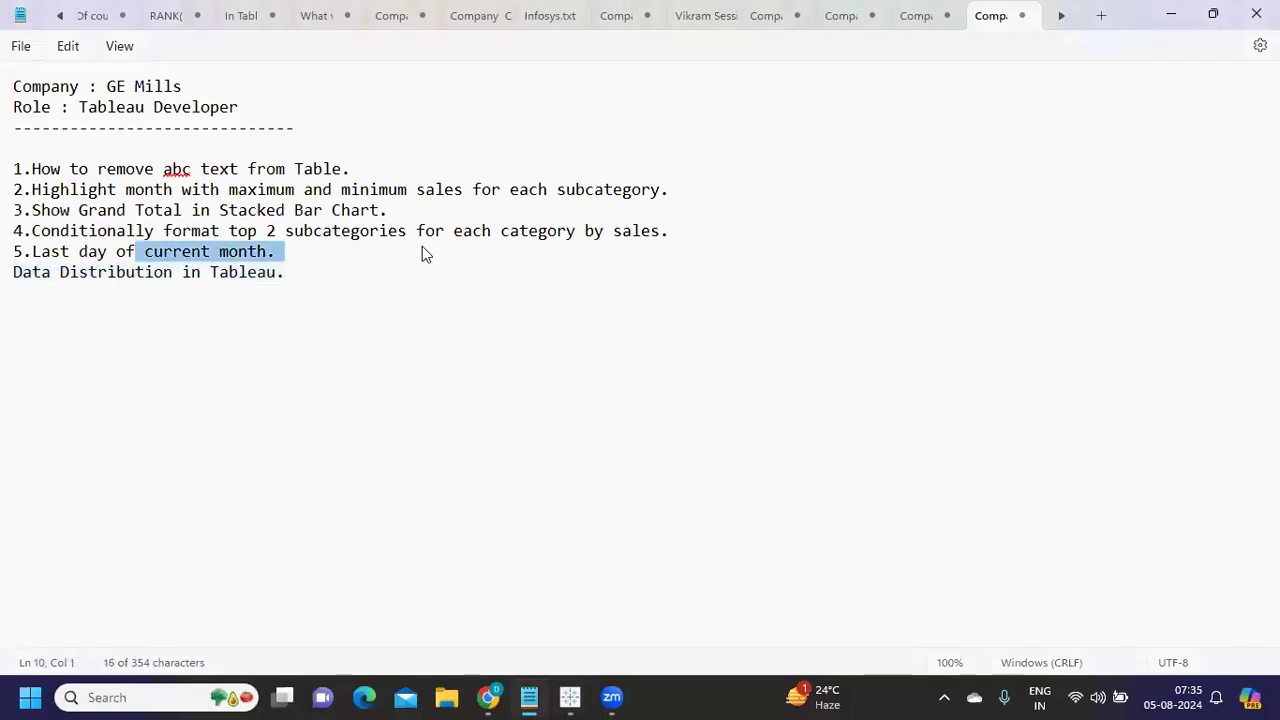
{"action": "left_click", "coordinate": [300, 251]}
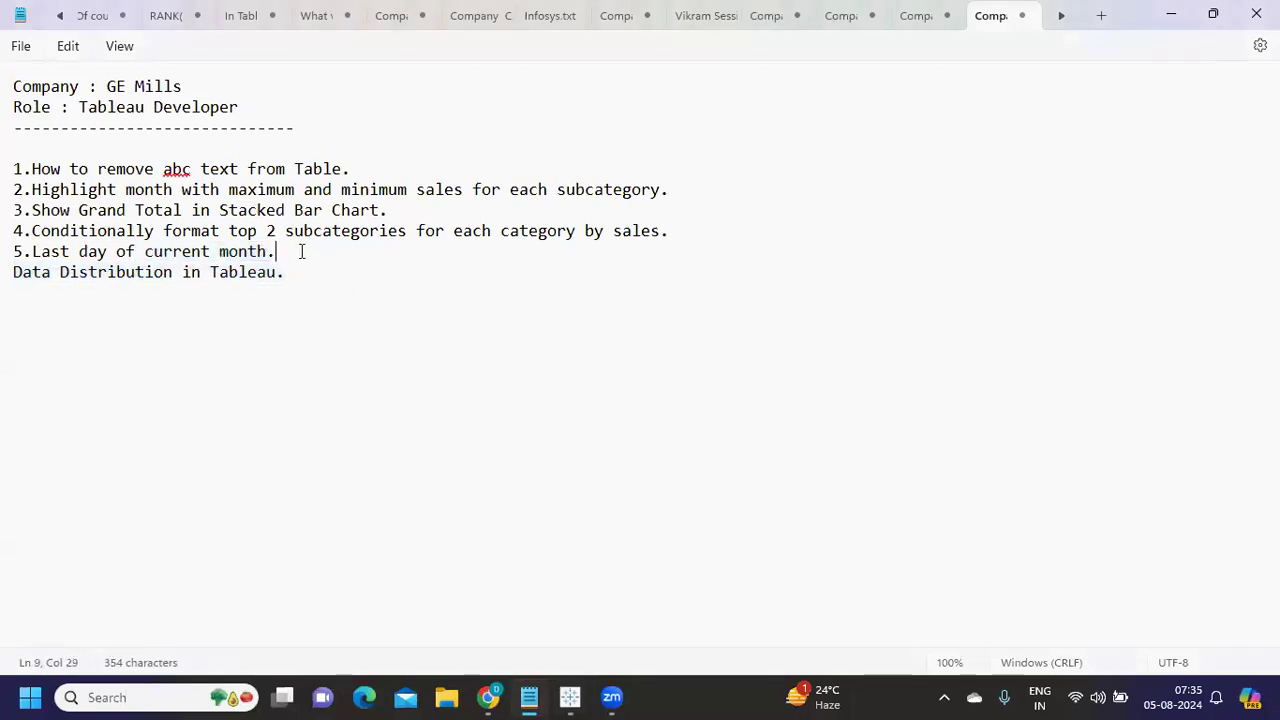
{"action": "left_click_drag", "start_coordinate": [291, 250], "coordinate": [5, 166]}
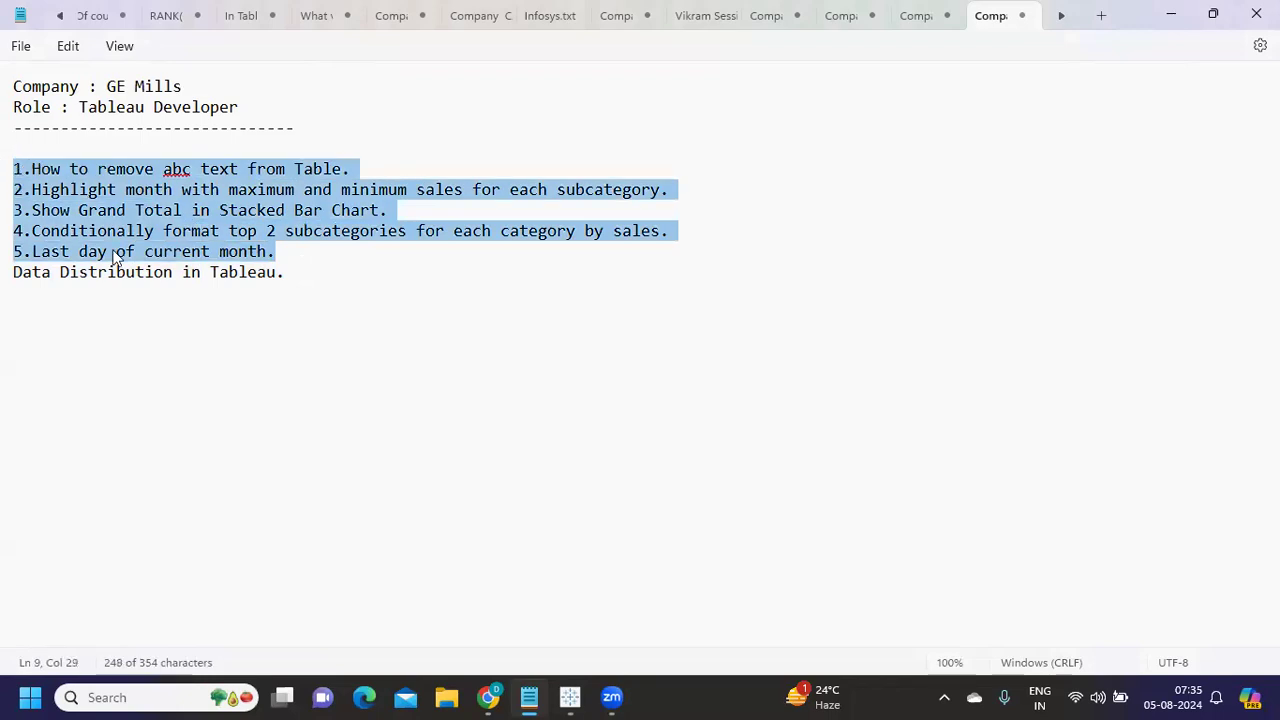